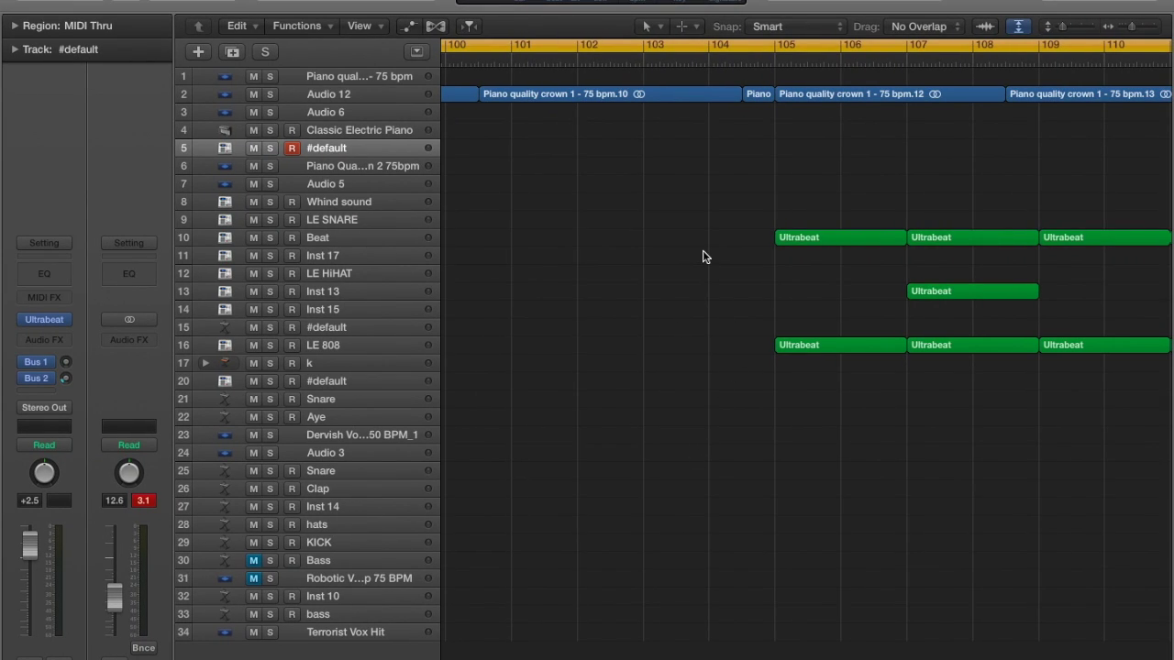
- With the playhead at bar 105, rename track 9 from LE SNARE to 'Beat 1' and zoom in
click(774, 64)
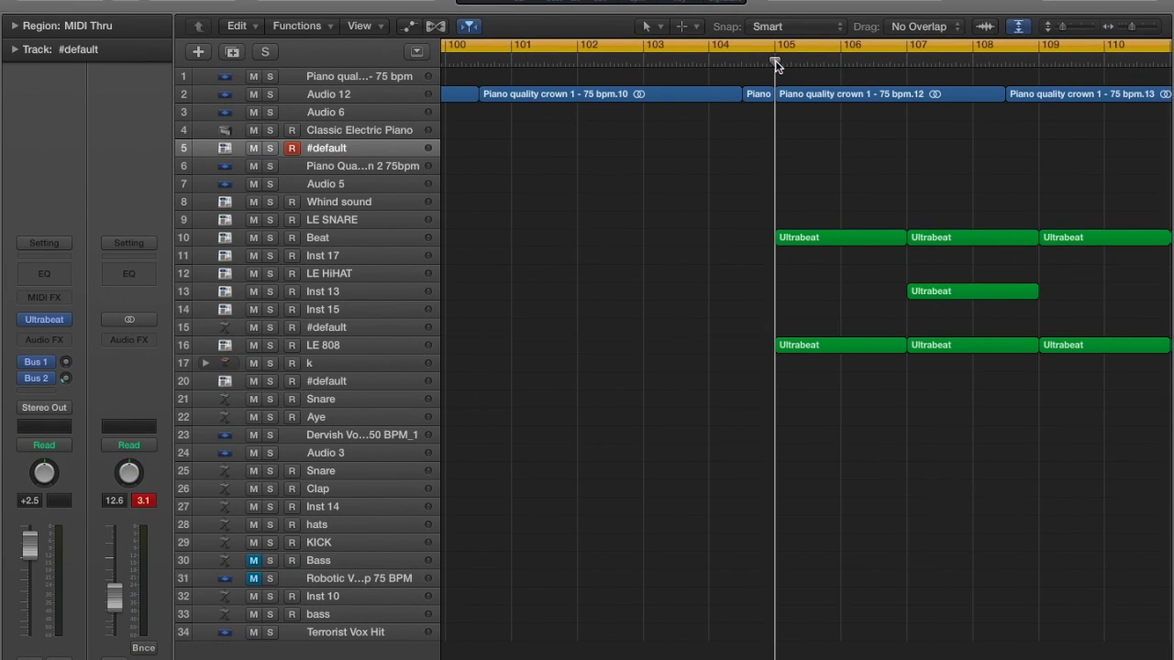
click(365, 219)
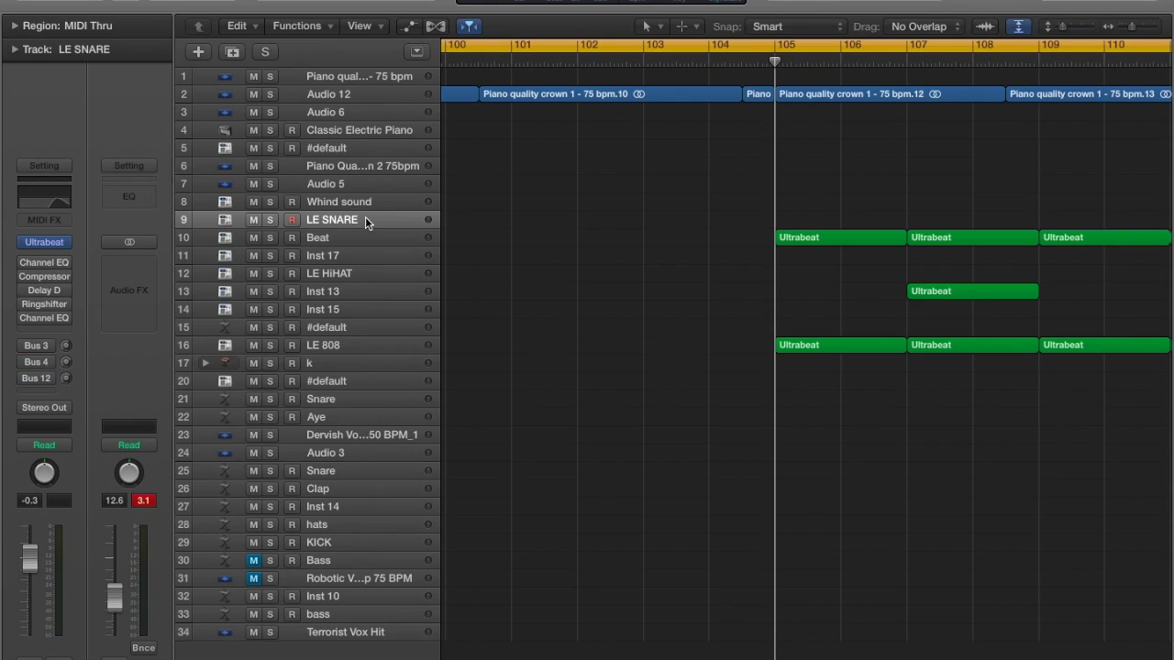
double_click(352, 221)
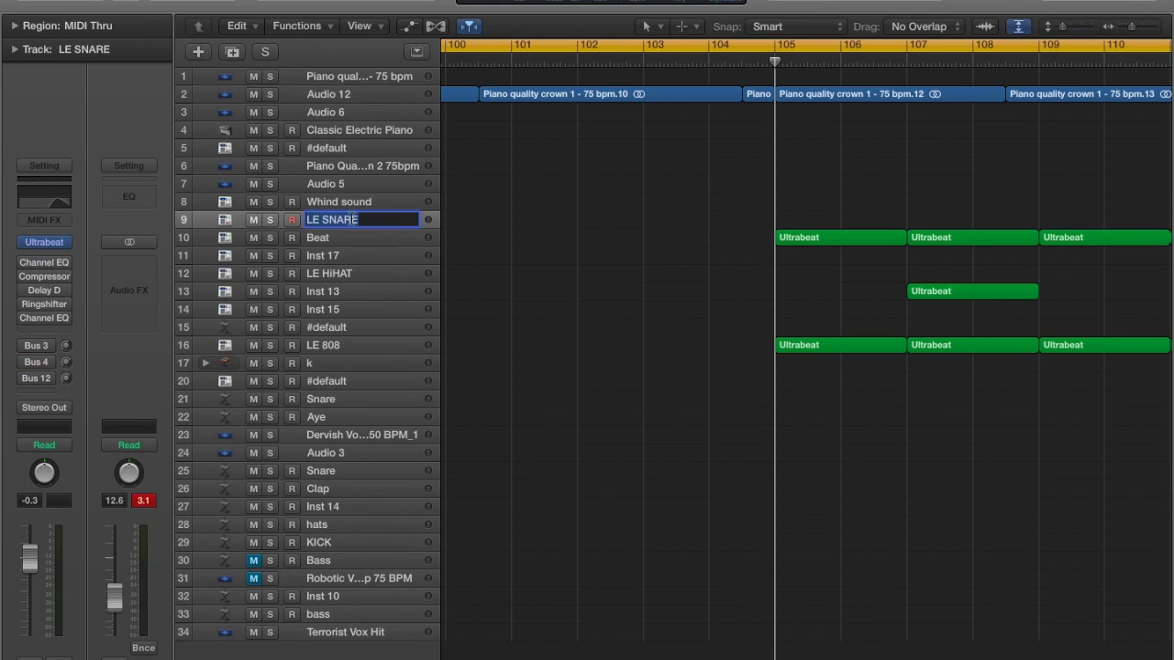
text(Beat 1)
key(Return)
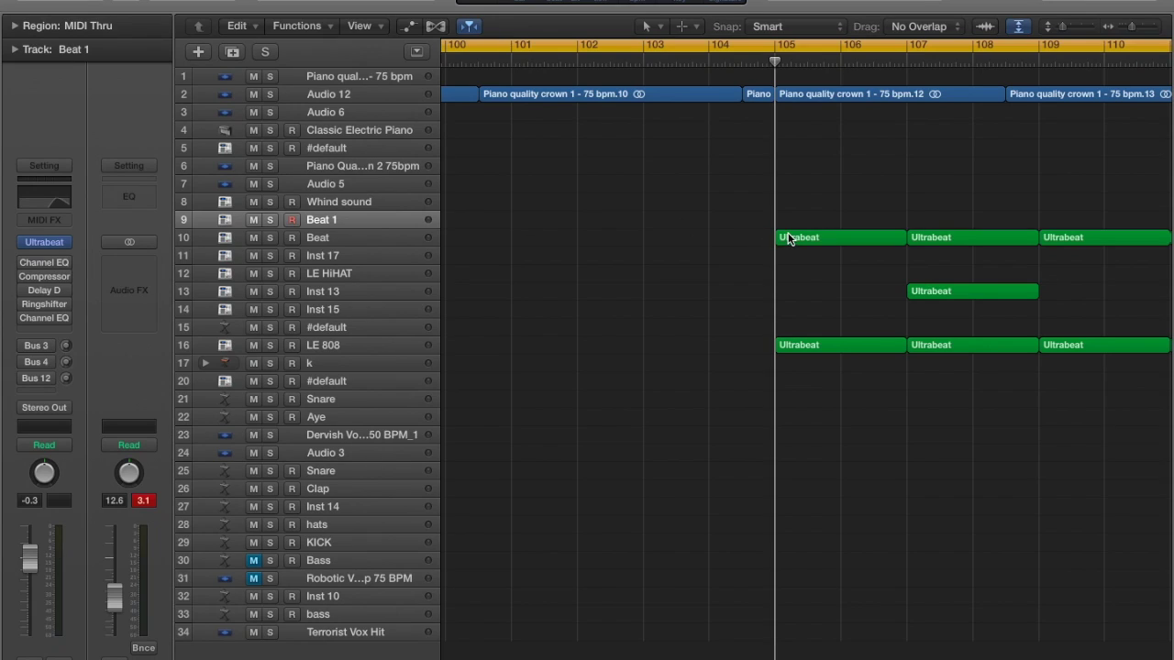
key(super+Right)
key(super+Right)
key(super+Right)
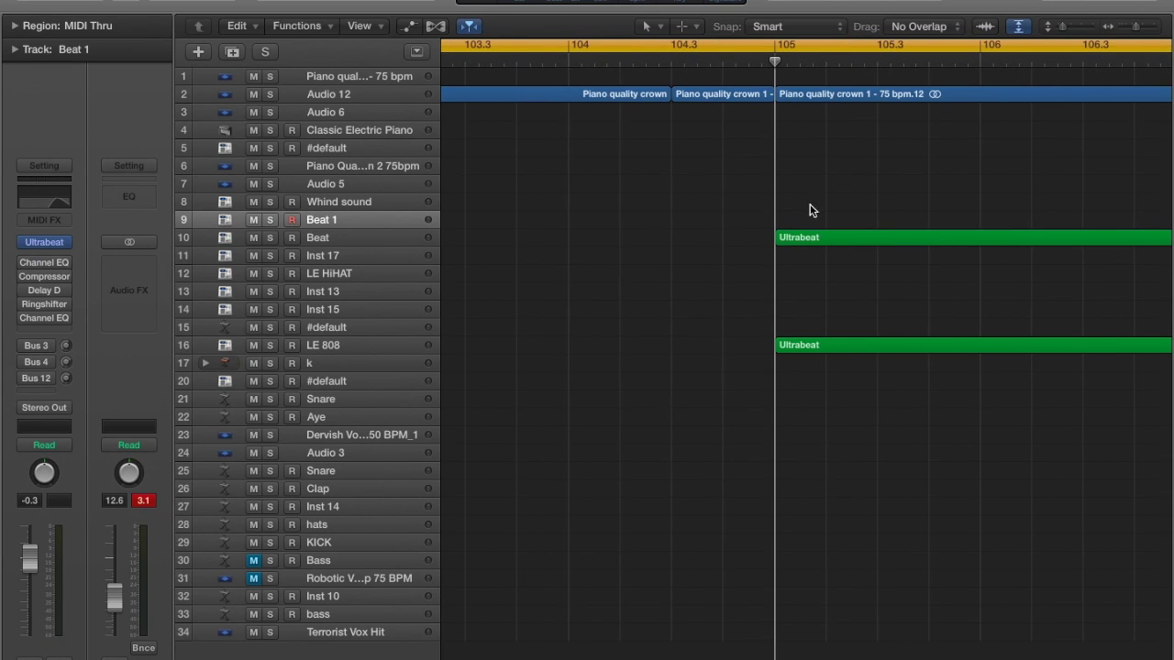
- Enlarge track rows, zoom out to bars 94–117, select the Beat track and play from bar 97
click(1018, 27)
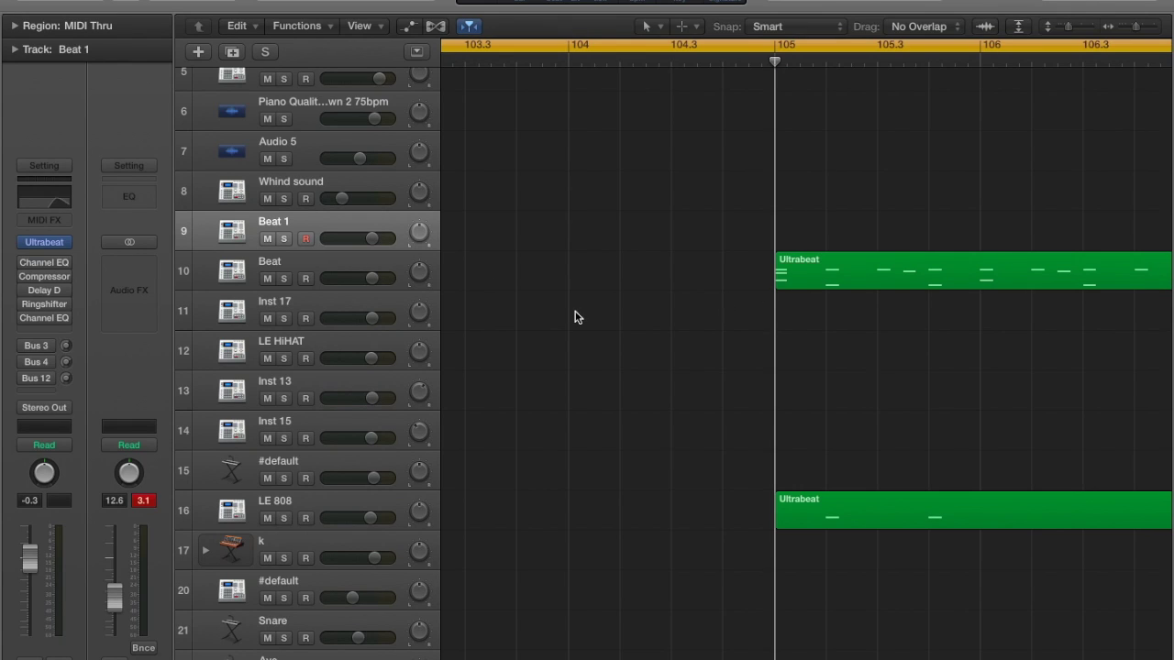
key(super+Left)
key(super+Left)
key(super+Left)
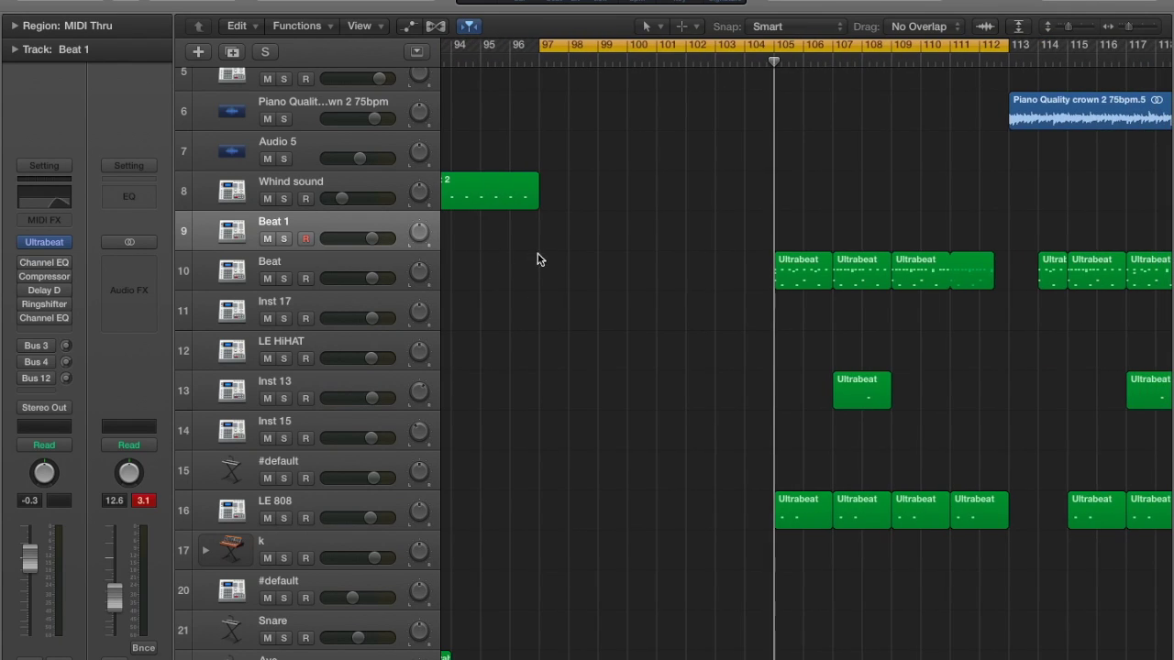
scroll(541, 259, down, 1)
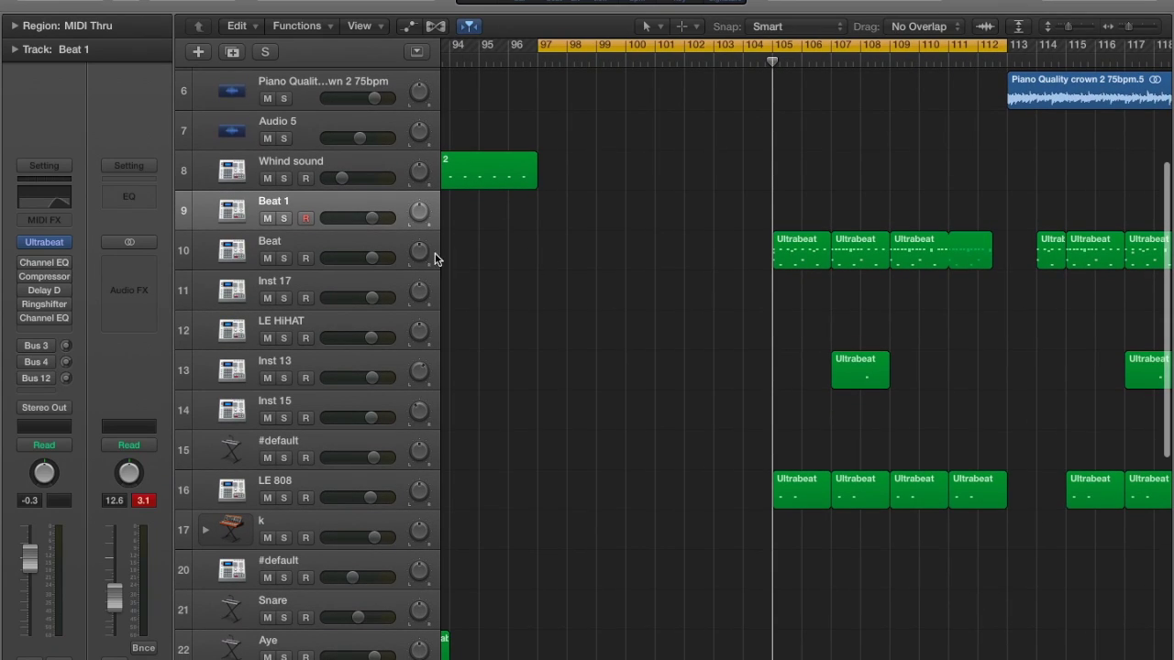
click(364, 238)
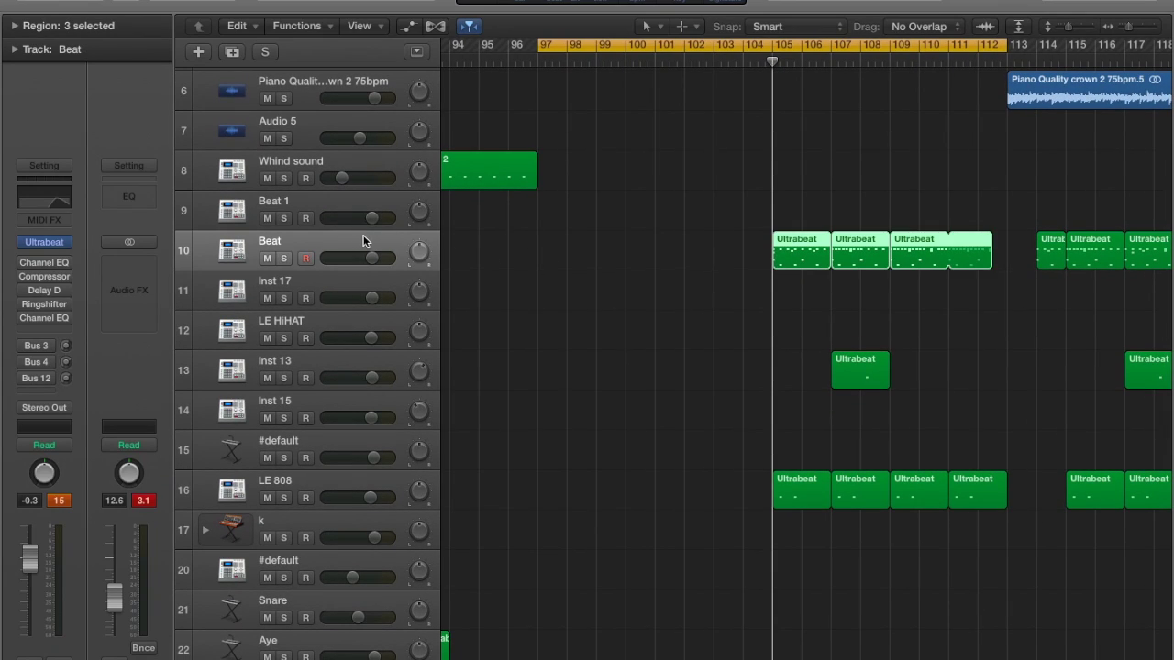
click(534, 66)
key(space)
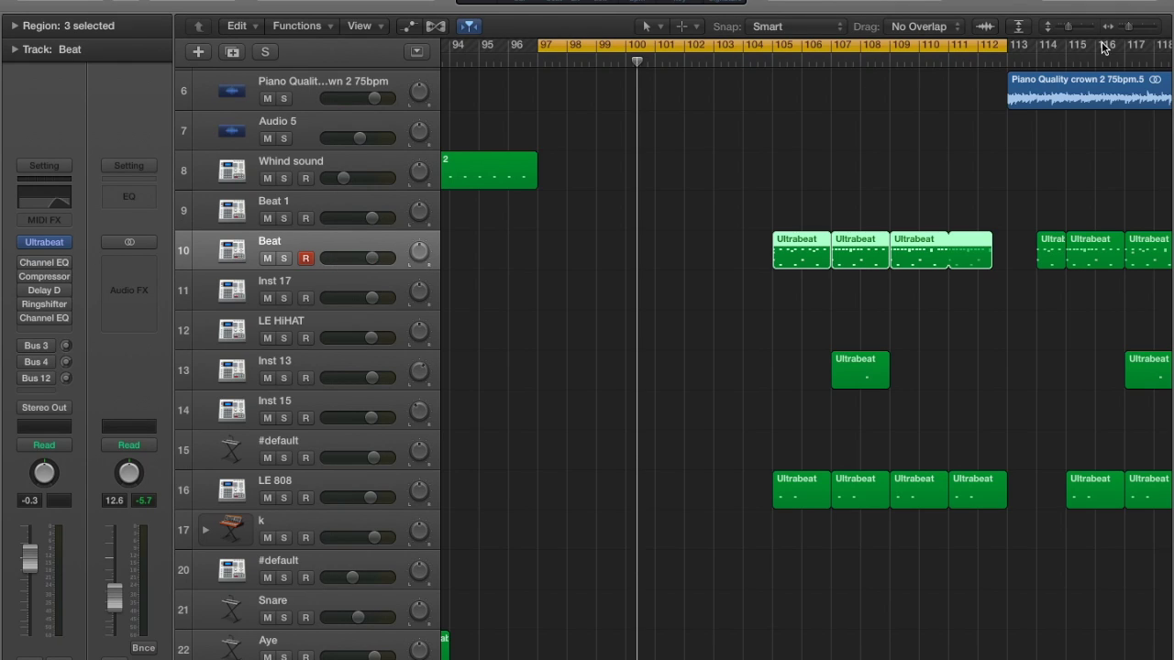
mouse_move(541, 649)
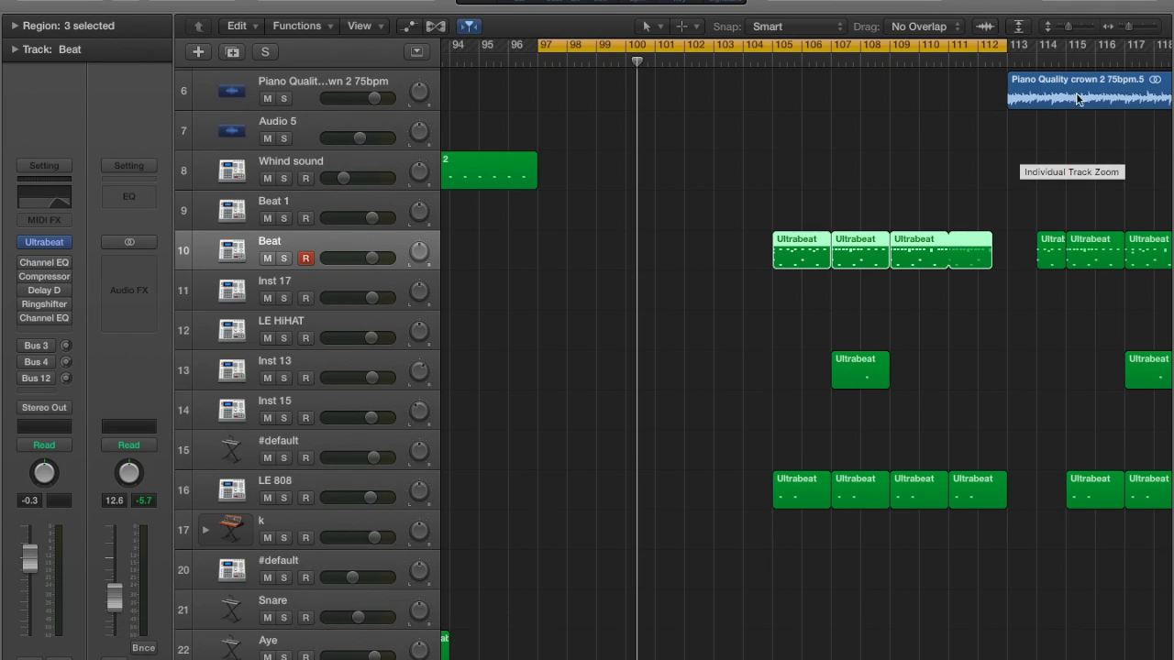
- Open the audio Media browser and preview Percs (49), (47) and (45).wav in turn
click(1148, 3)
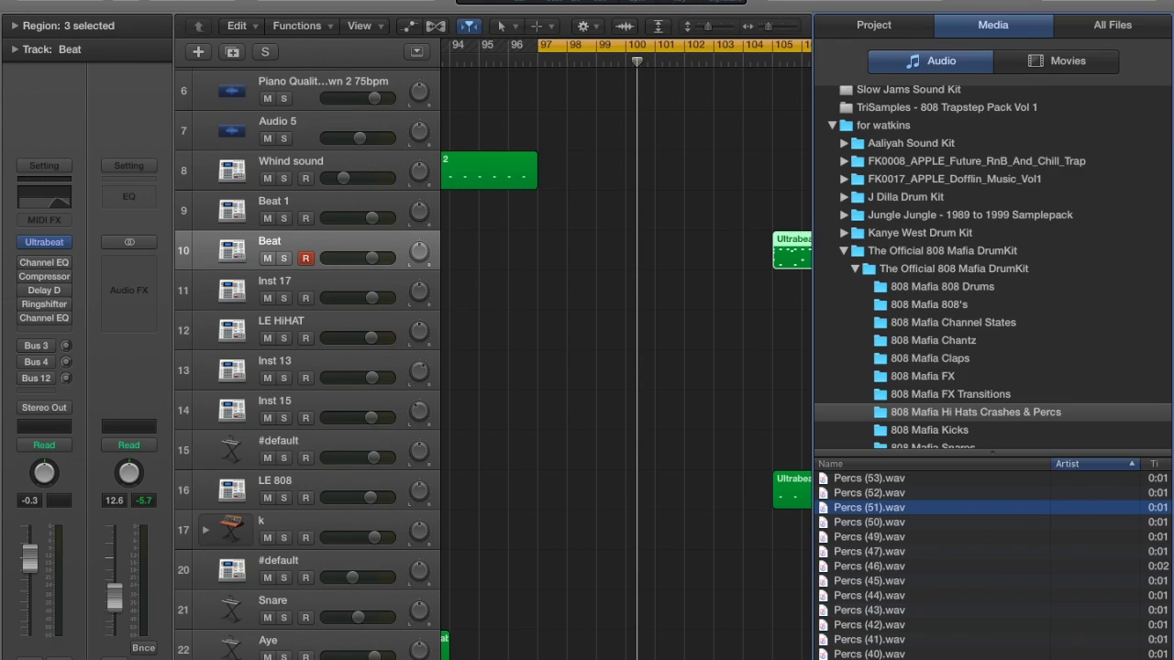
scroll(867, 156, up, 4)
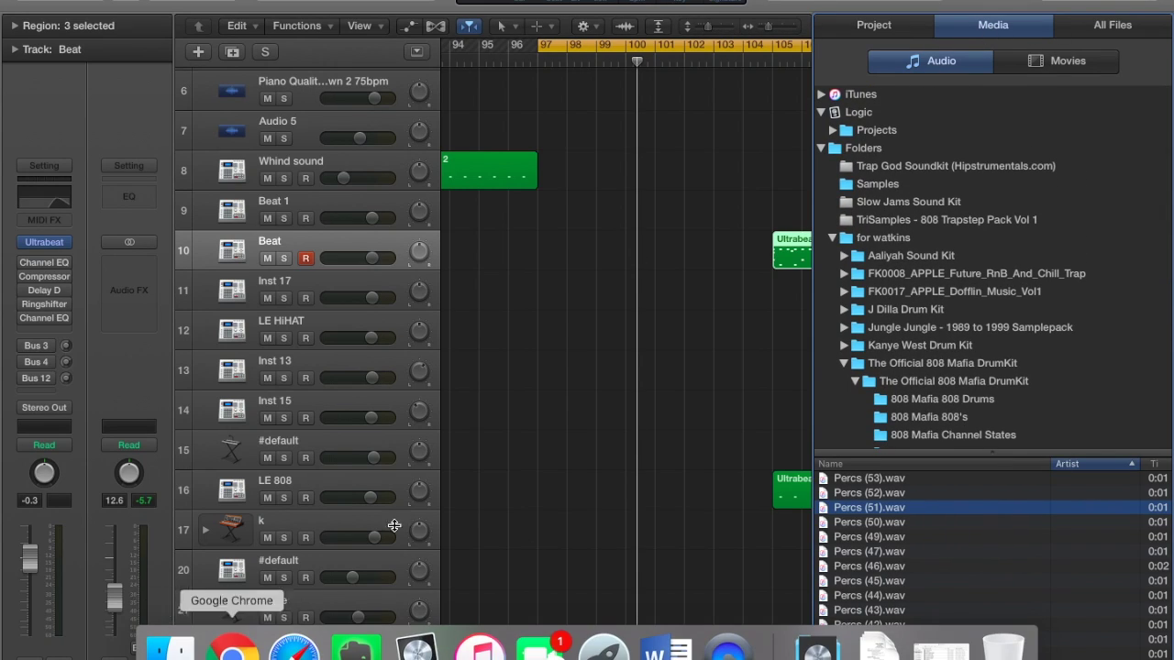
scroll(904, 395, down, 2)
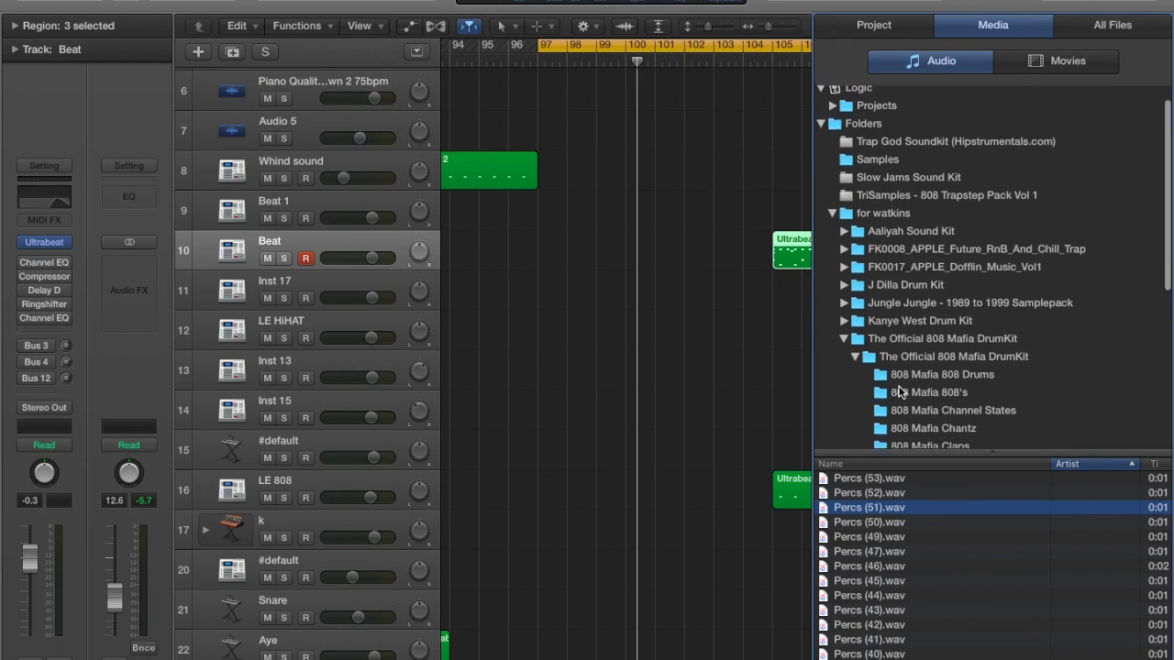
click(913, 537)
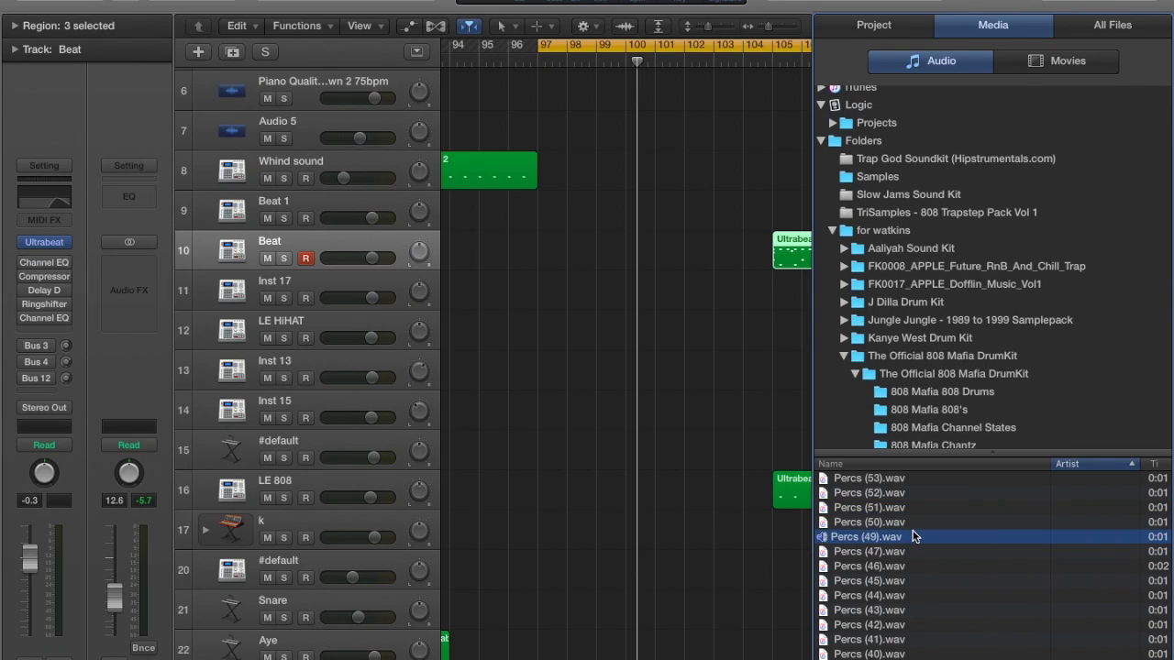
key(Down)
key(Down)
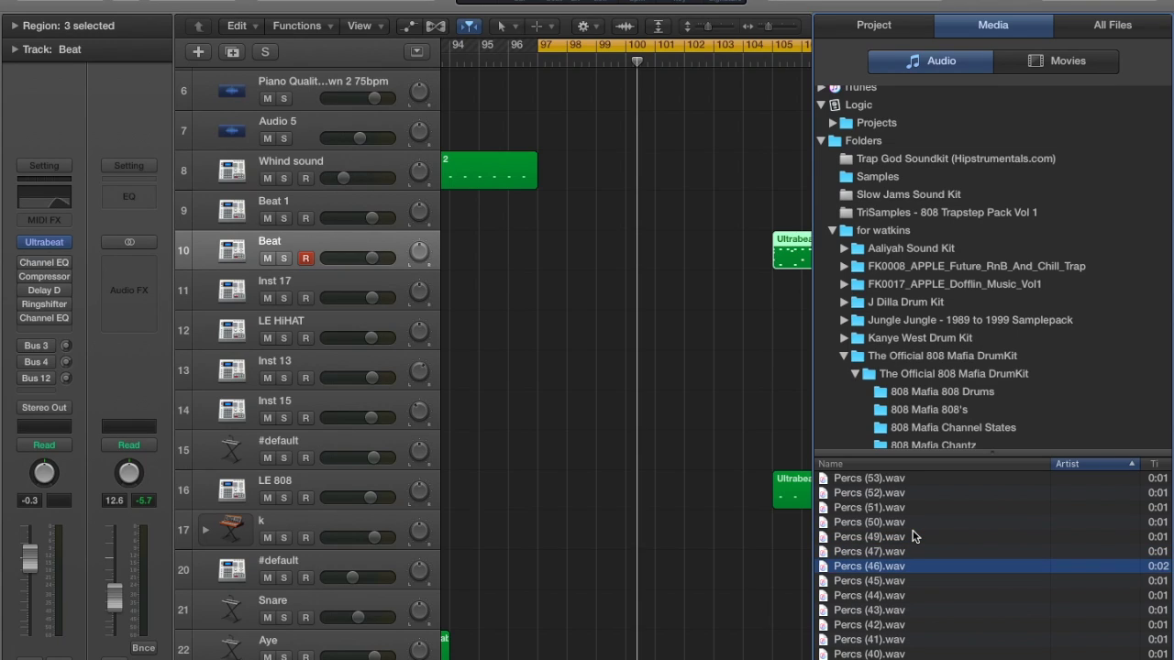
key(Down)
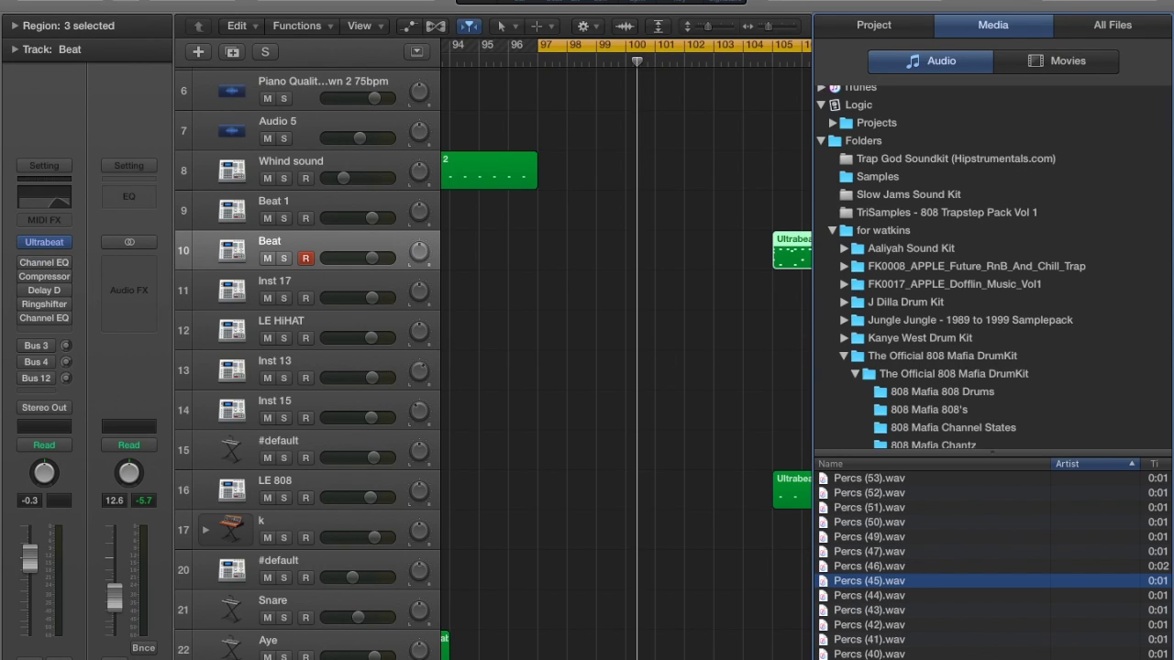
- Check the Beat track's instrument choices, keep Ultrabeat, and open its window slightly lower on screen
click(66, 244)
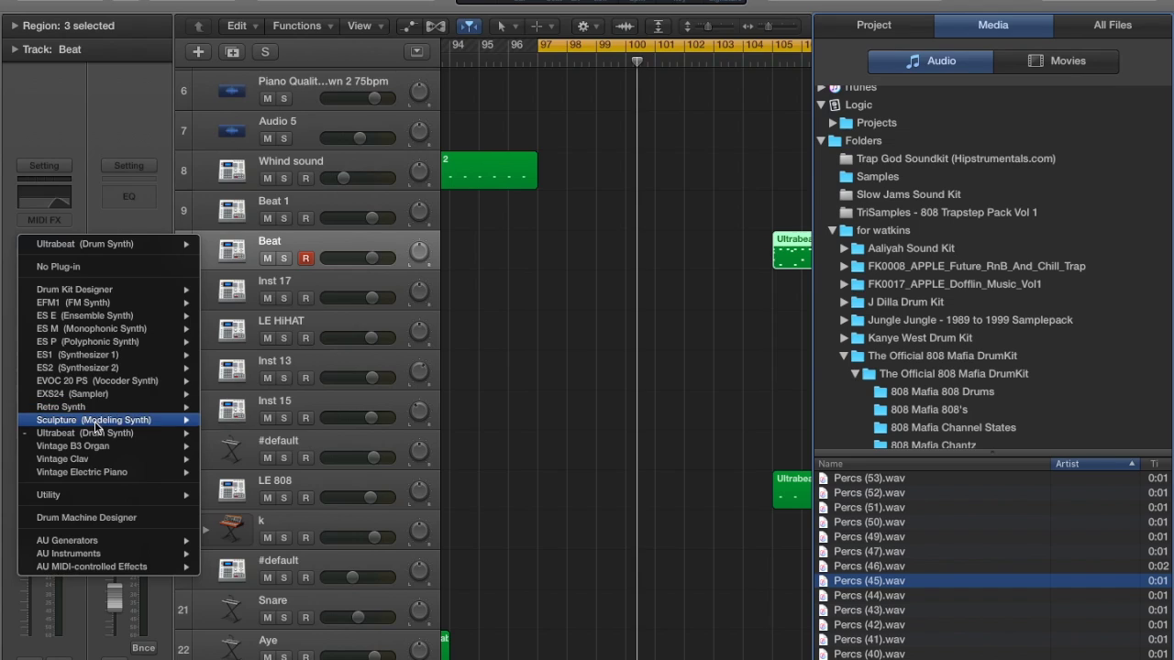
mouse_move(95, 438)
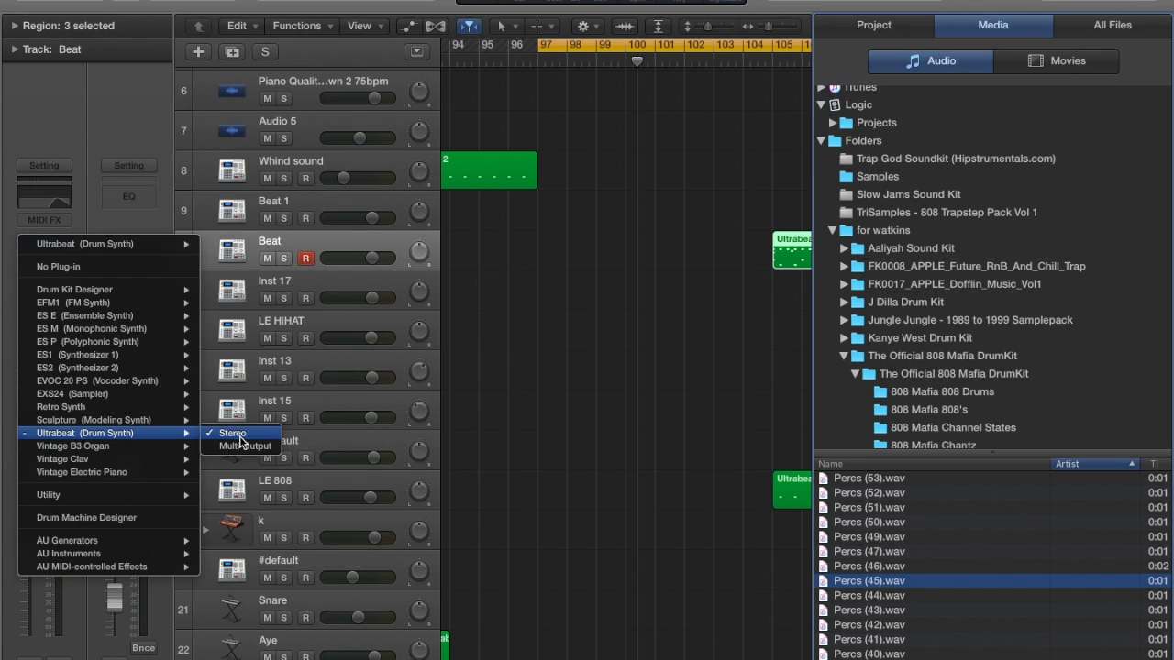
click(89, 242)
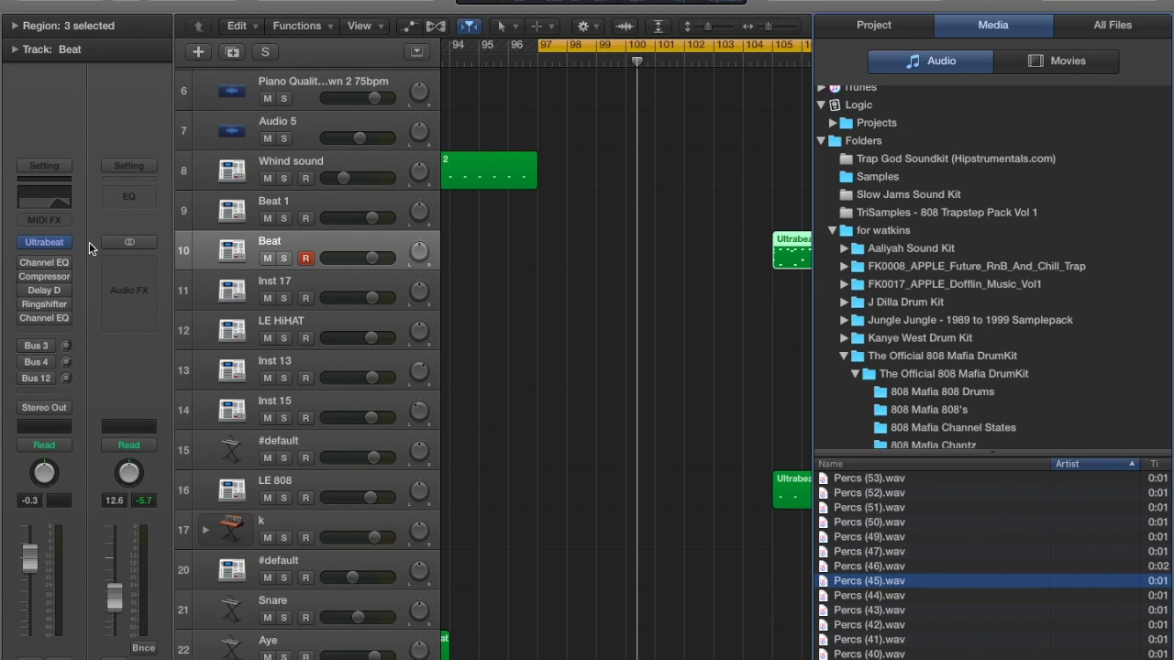
click(66, 246)
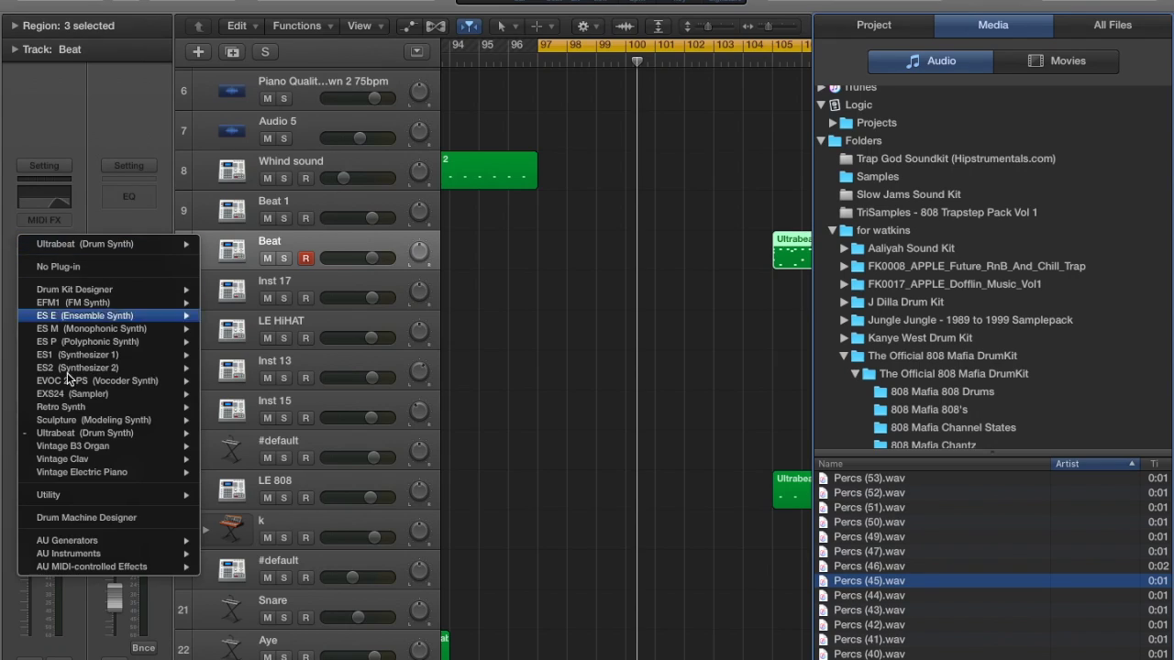
mouse_move(67, 428)
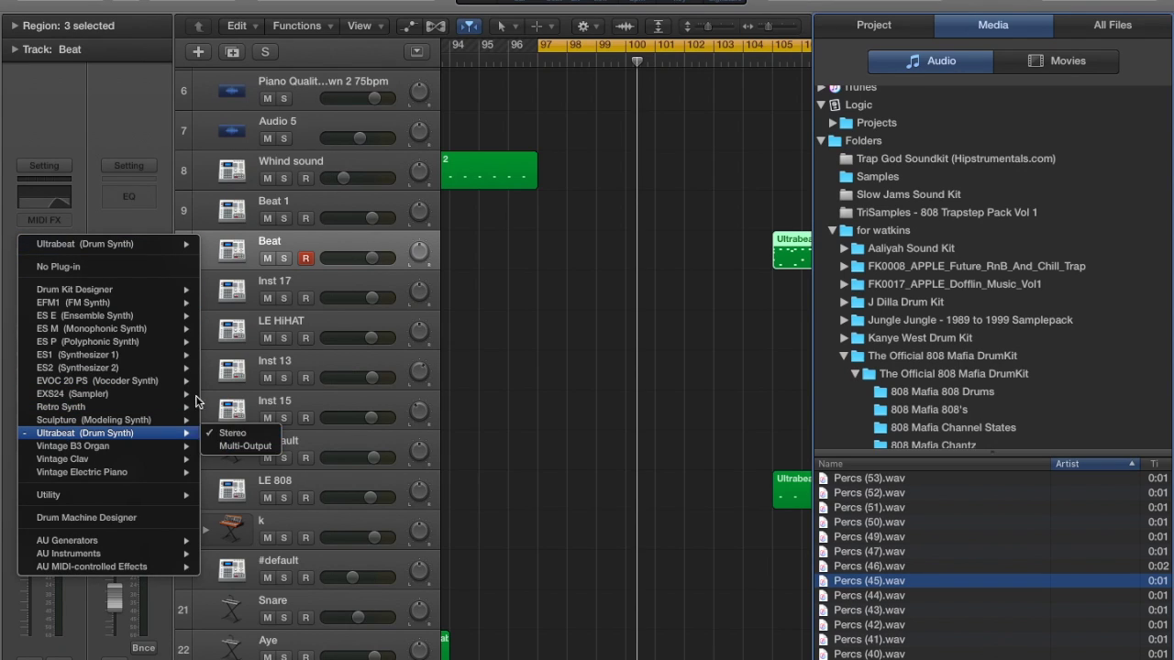
click(92, 243)
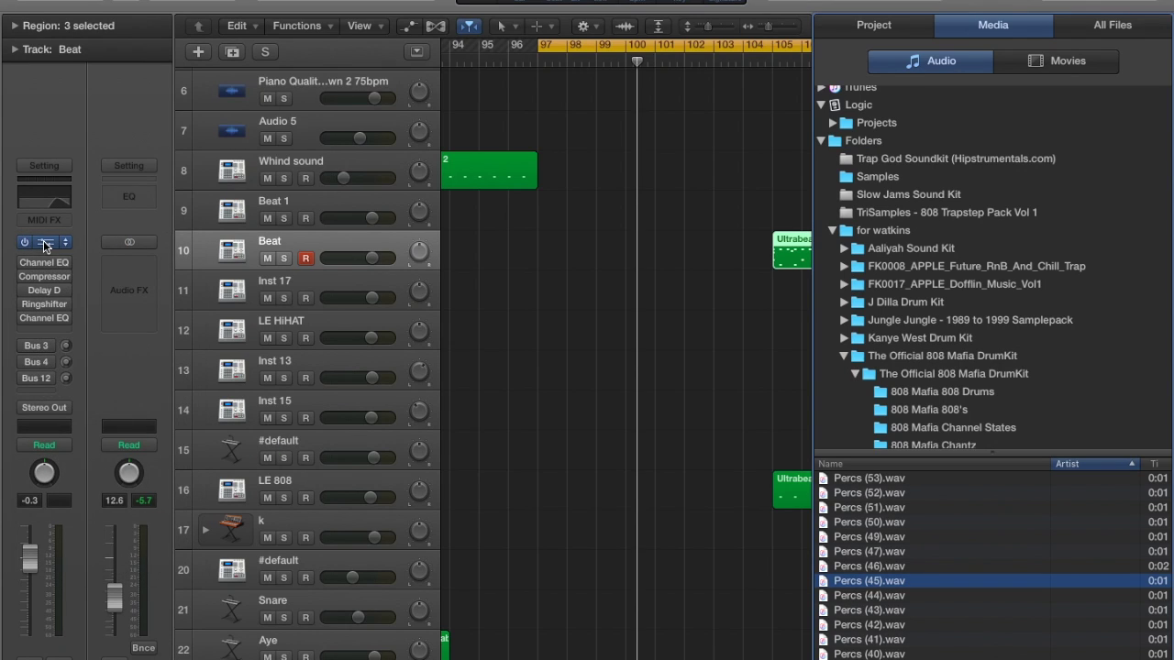
click(43, 240)
drag(460, 22, 428, 95)
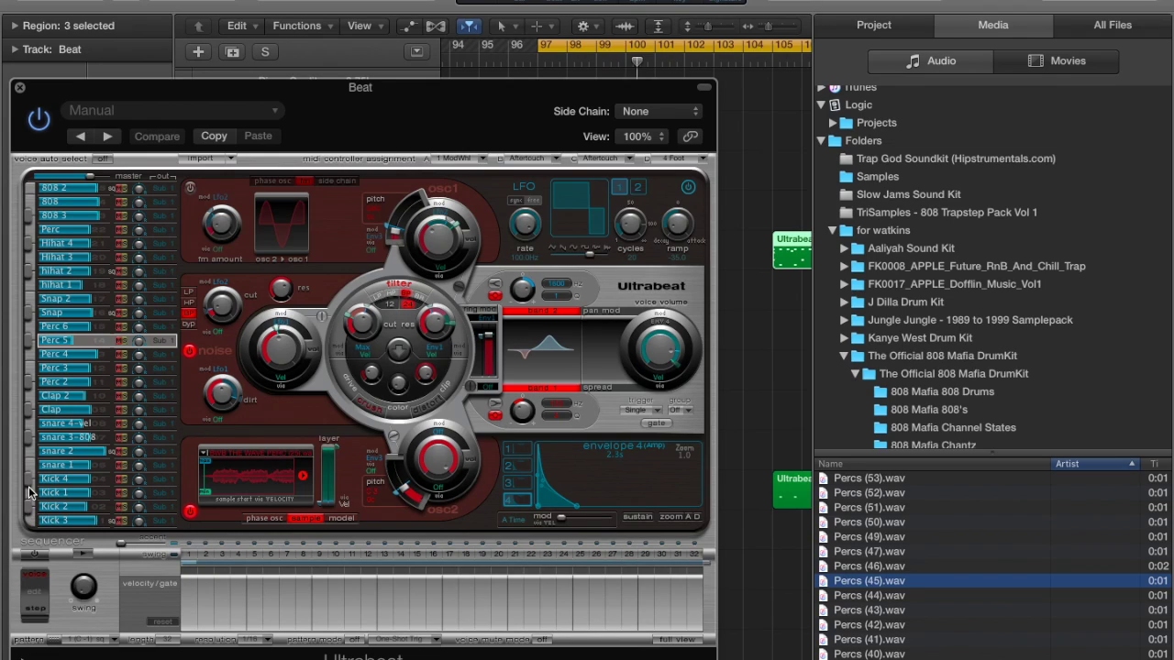
- Return the playhead to bar 97 and select the 808 Mafia Hi Hats Crashes & Percs folder
key(space)
scroll(951, 364, down, 5)
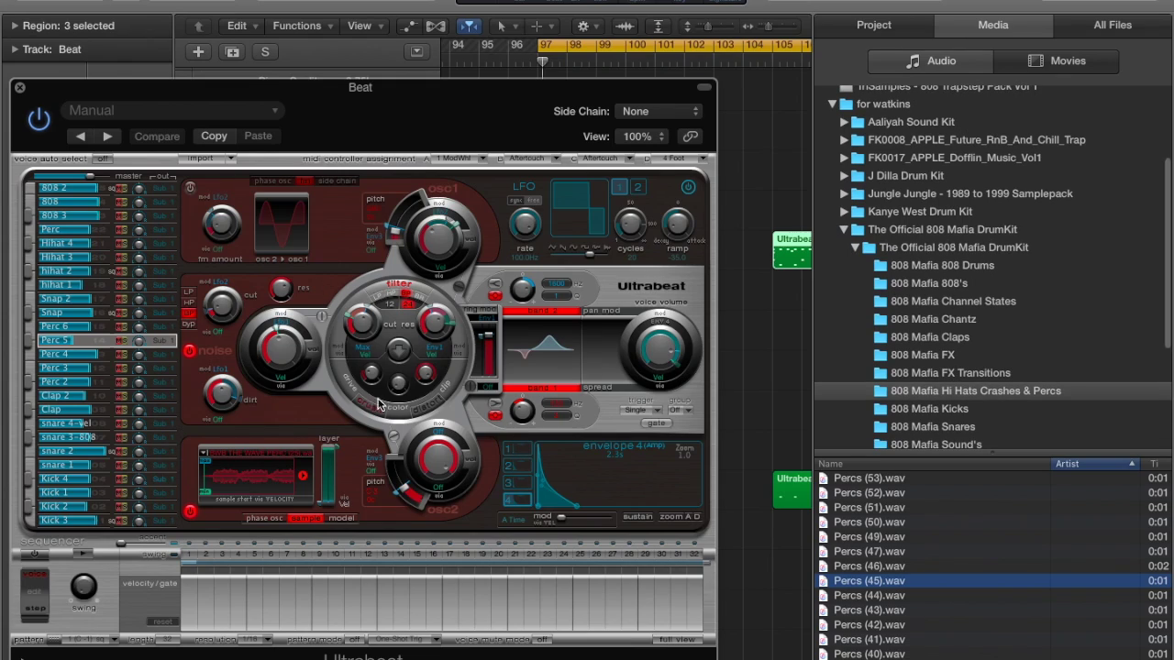
scroll(919, 400, down, 1)
scroll(918, 399, down, 3)
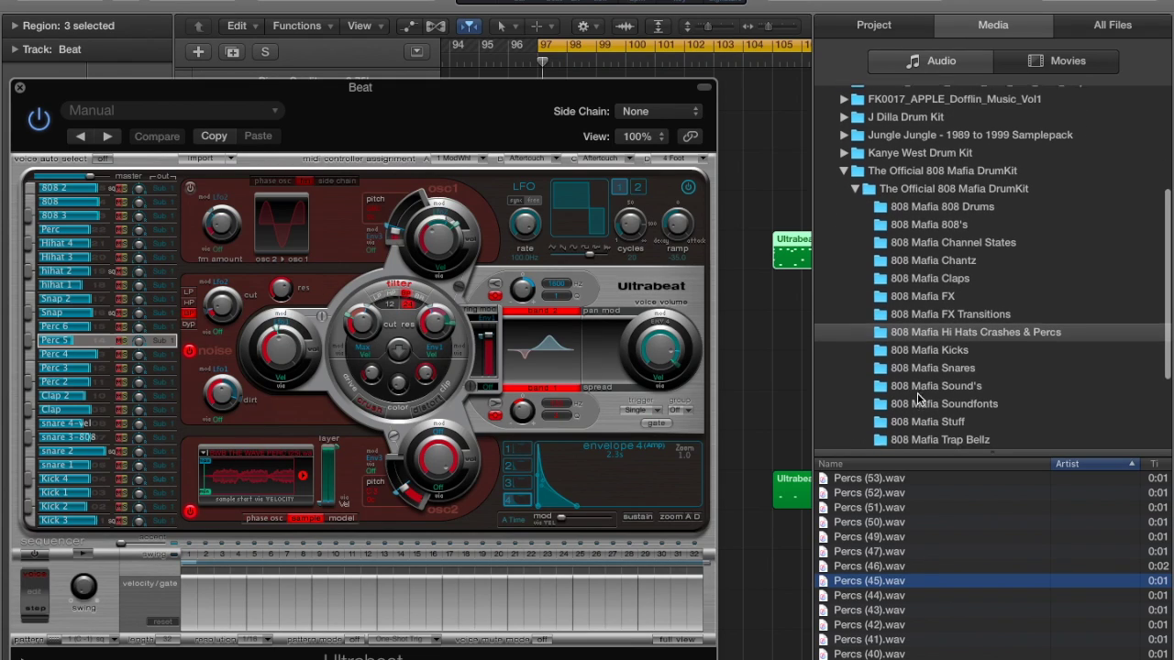
click(920, 321)
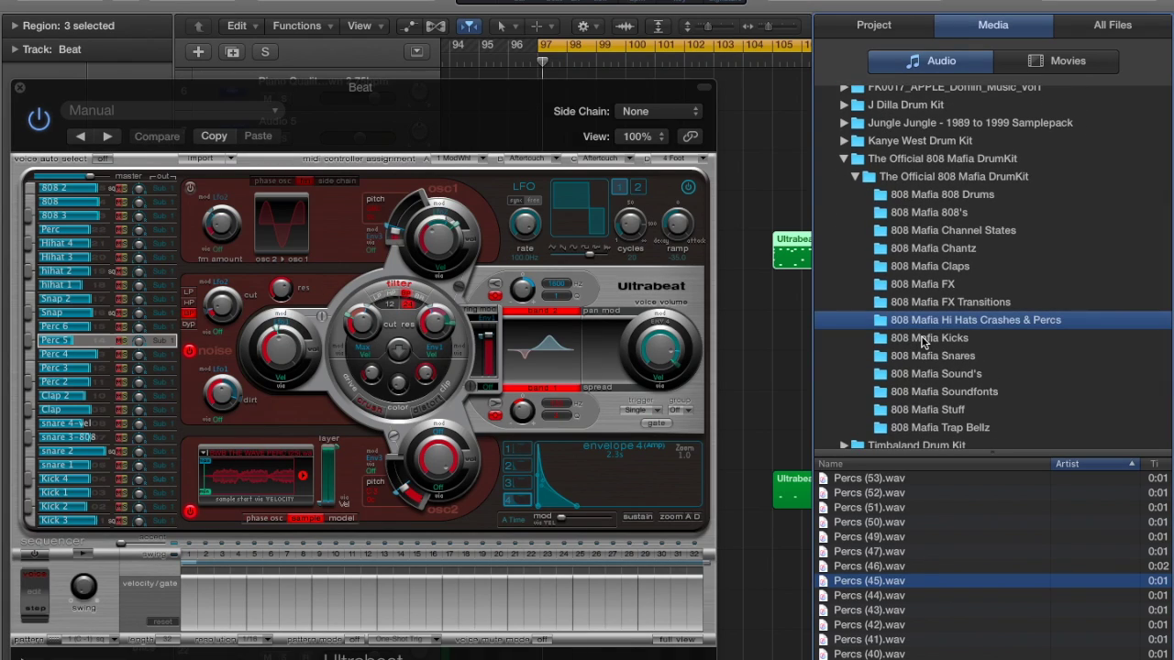
- List the 808 Mafia Kicks samples, deselect the regions and preview Kick (4).wav and Kick (12).wav
click(923, 339)
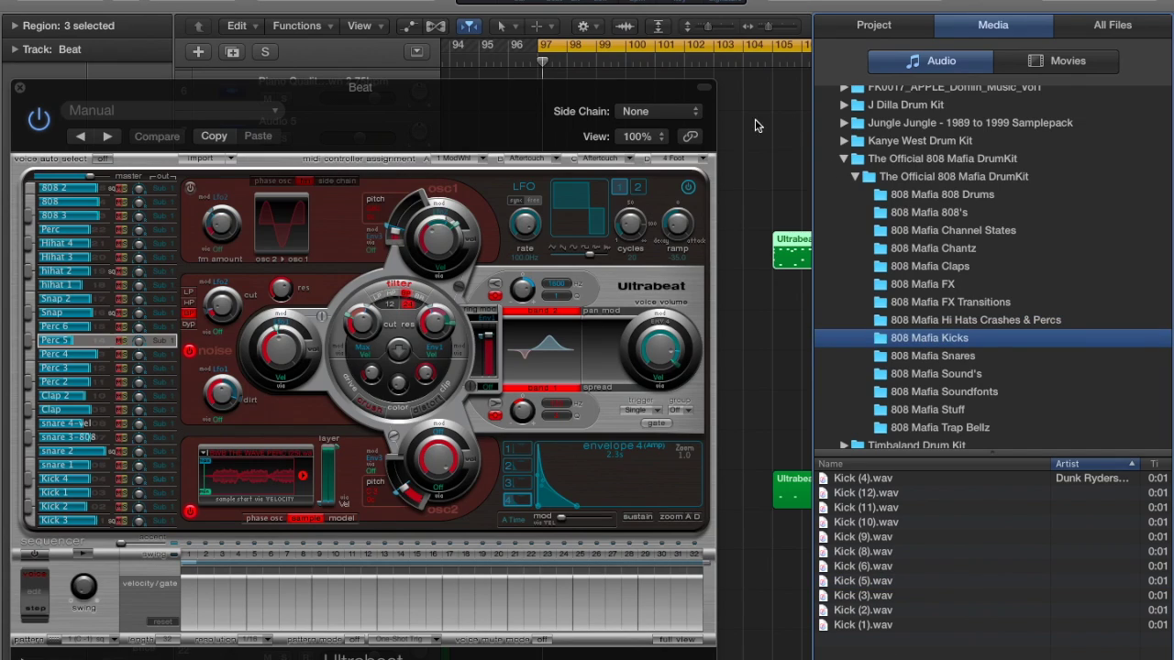
click(730, 89)
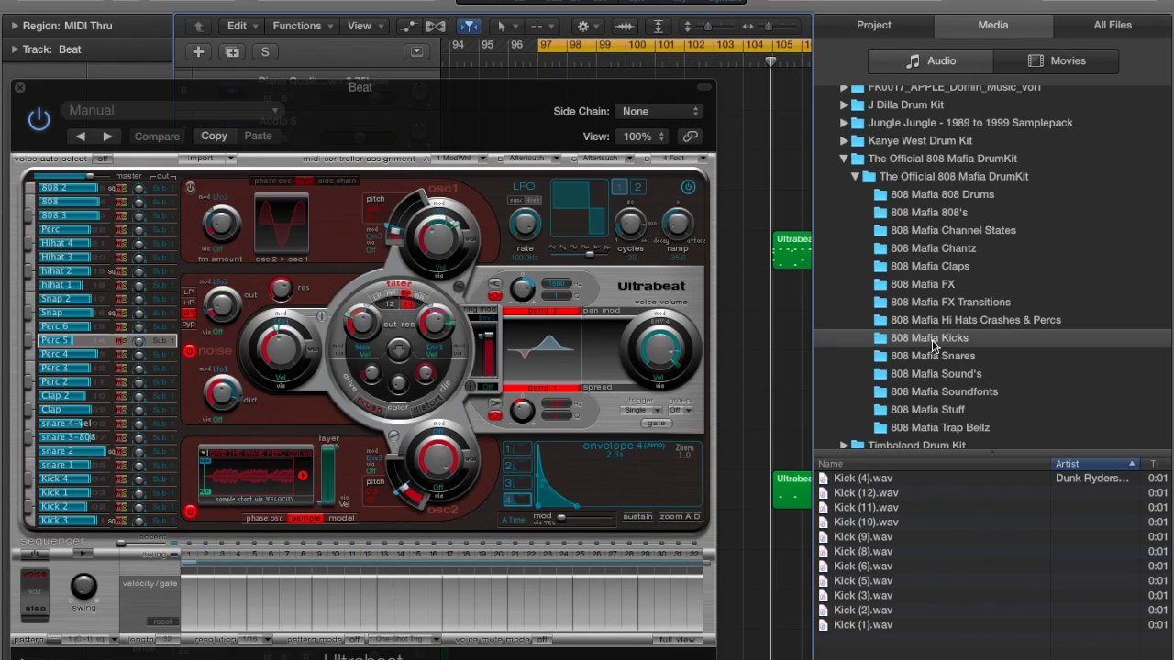
click(863, 481)
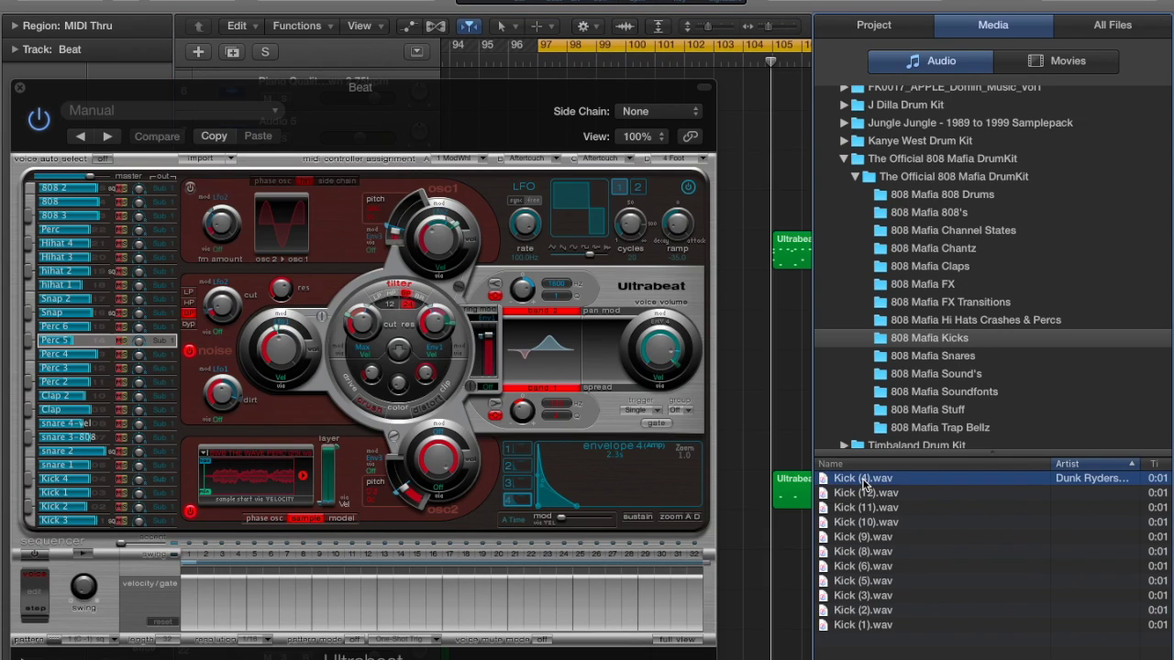
key(Down)
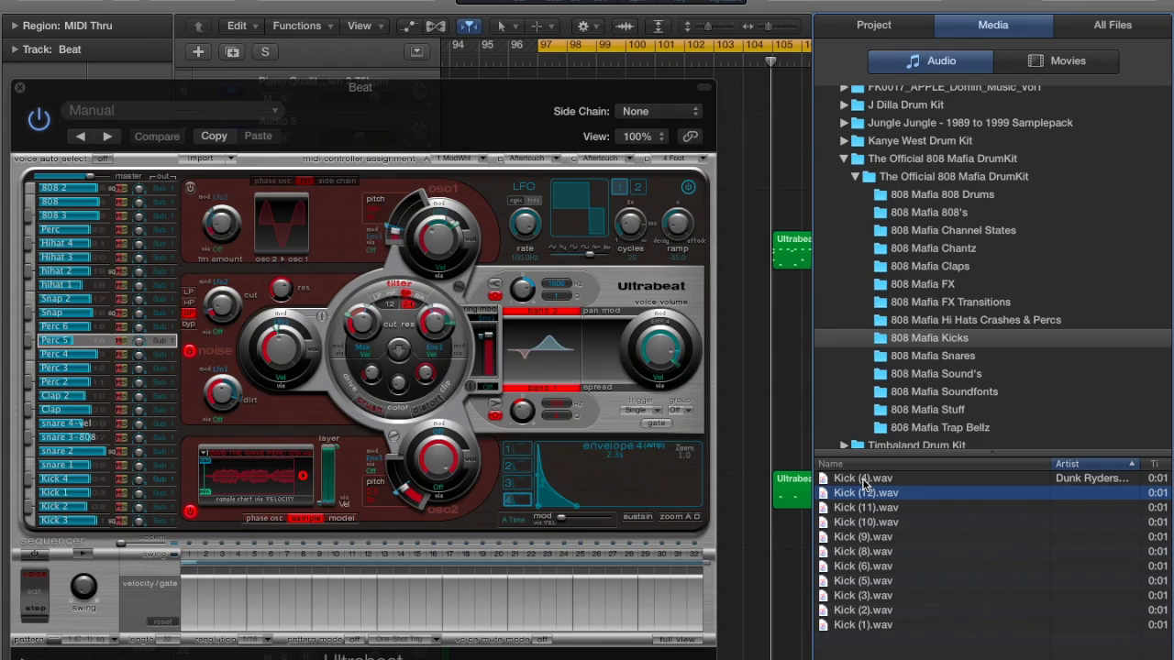
- Play the cycle, preview Kick (12).wav over it, then select Ultrabeat's Kick 3 voice
click(762, 412)
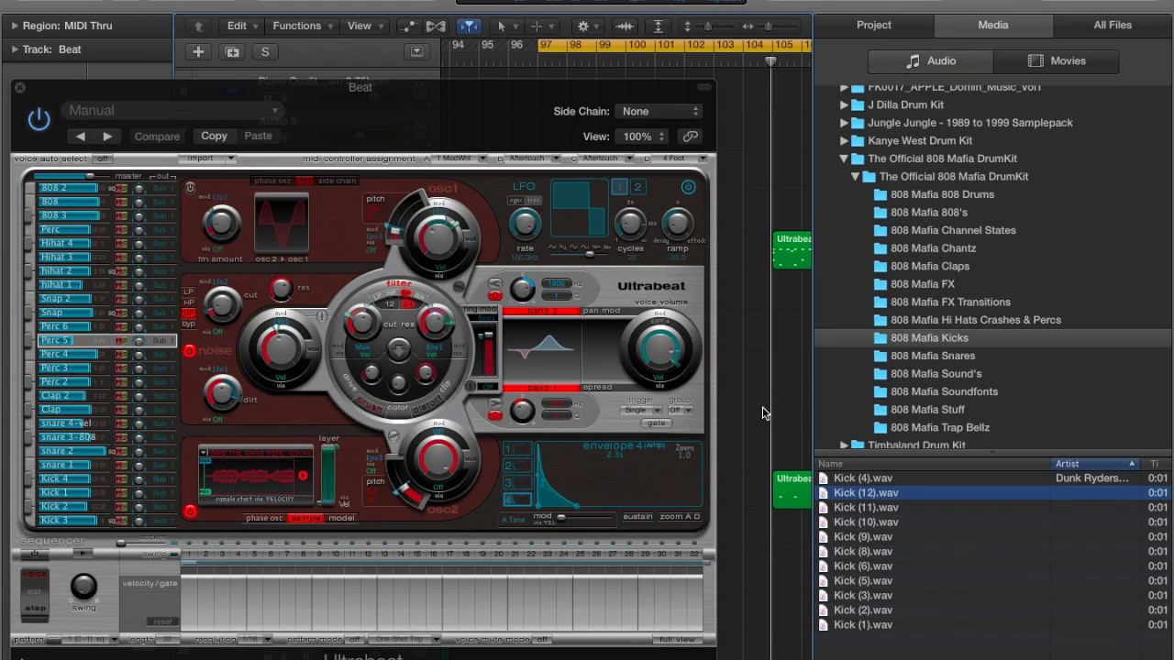
key(space)
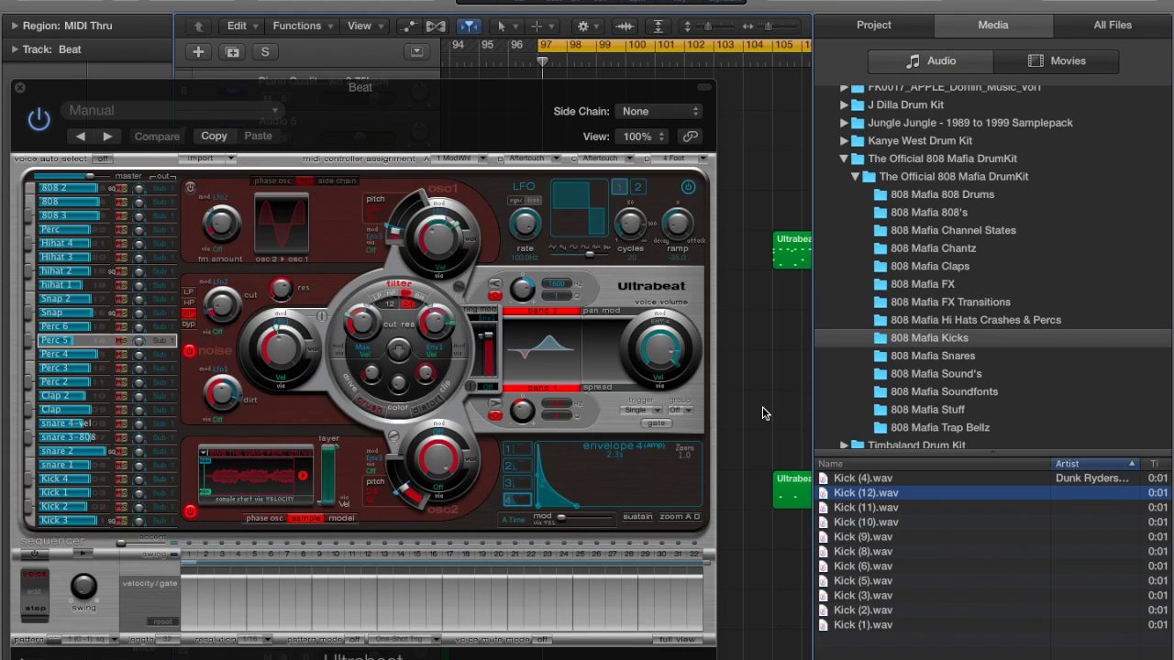
click(865, 493)
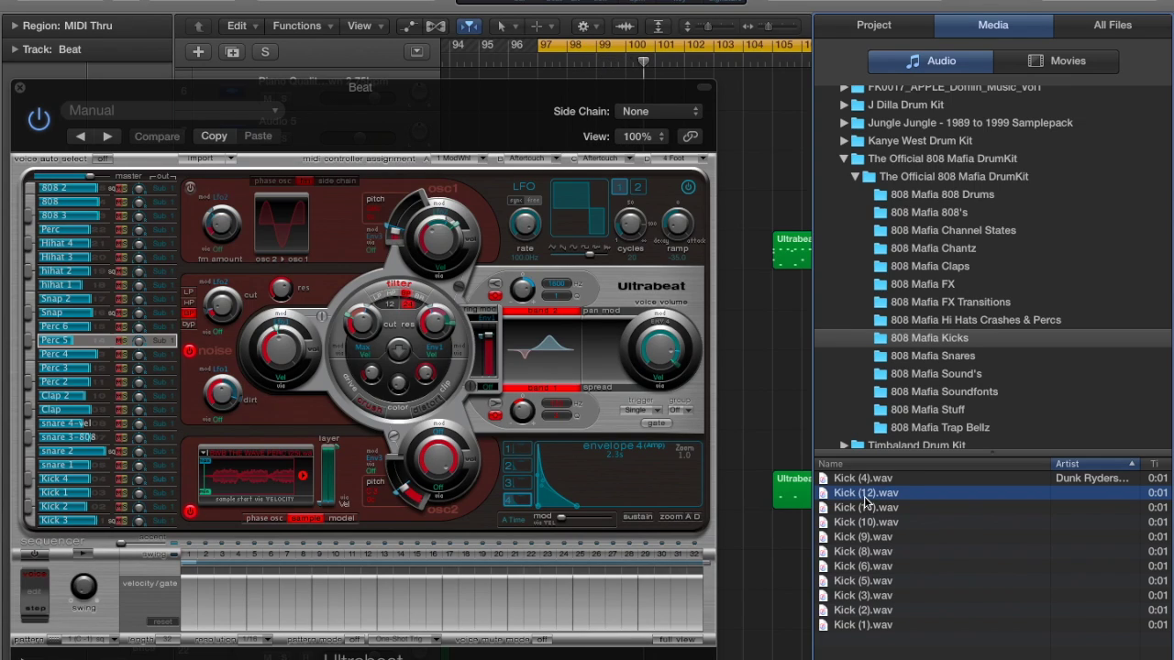
click(765, 448)
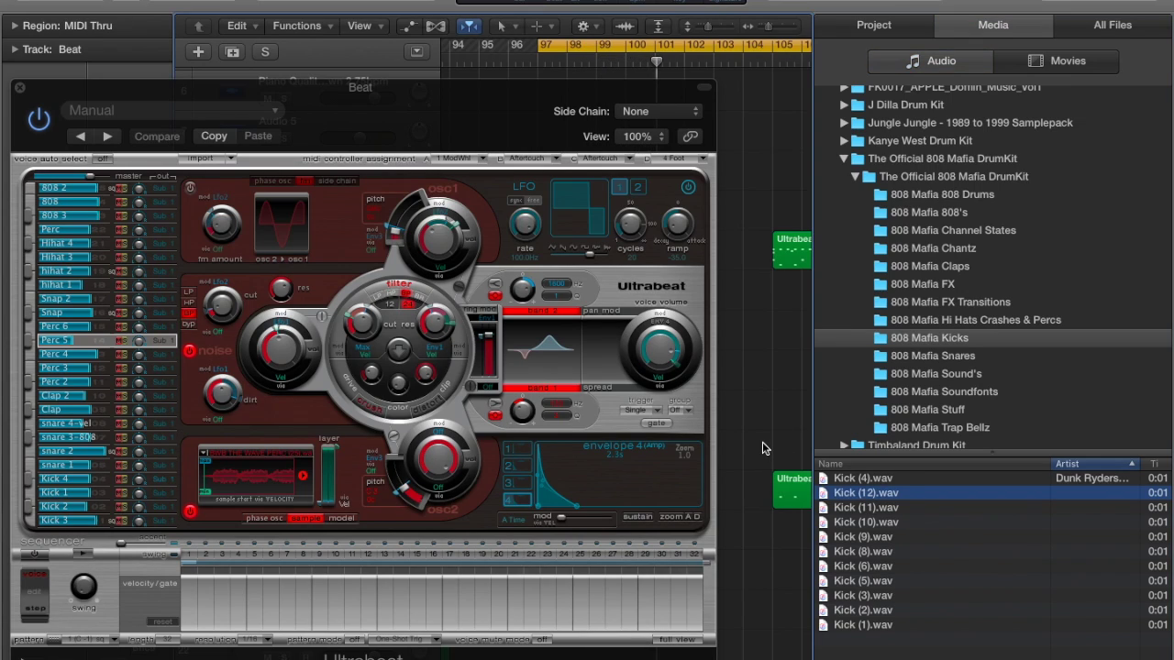
click(89, 521)
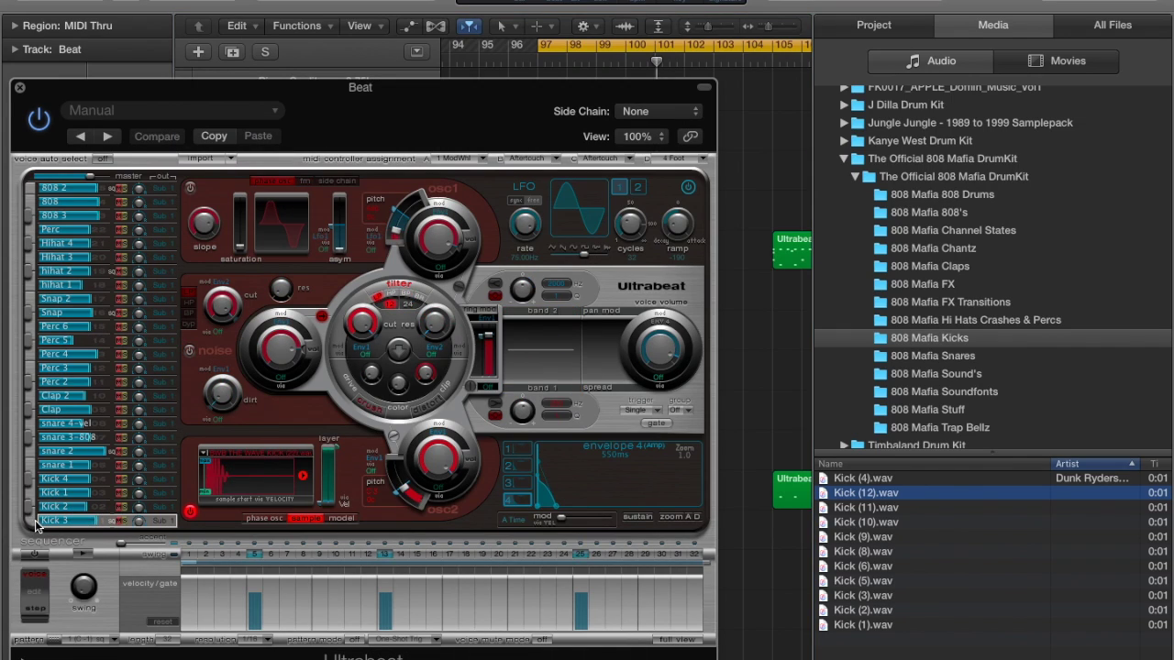
- Select the Clap voice, then return to the Kick 3 voice
double_click(64, 413)
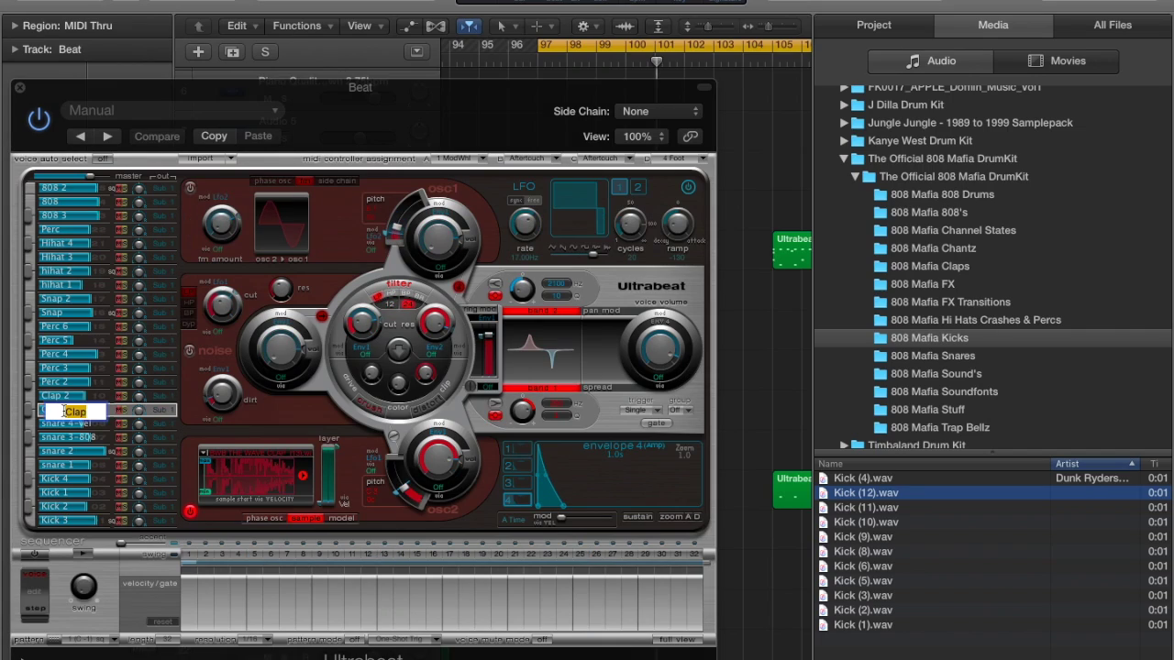
click(79, 522)
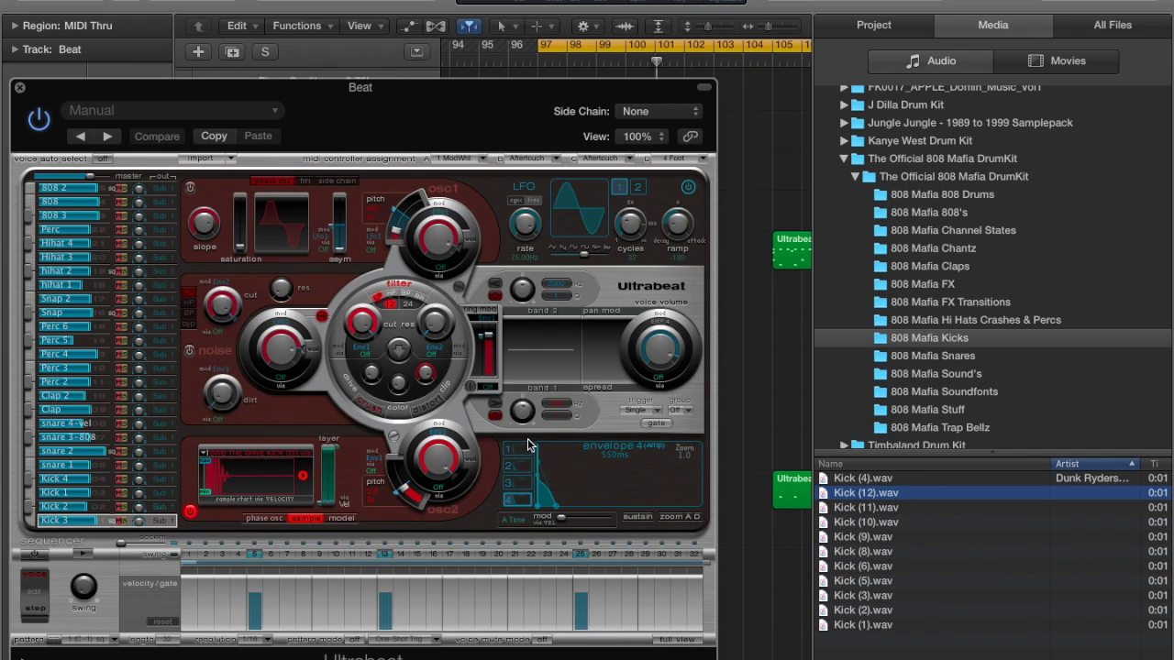
- Load Kick (12).wav into Kick 3's sample oscillator, leaving osc1 and the LFO switched off
drag(955, 492, 276, 471)
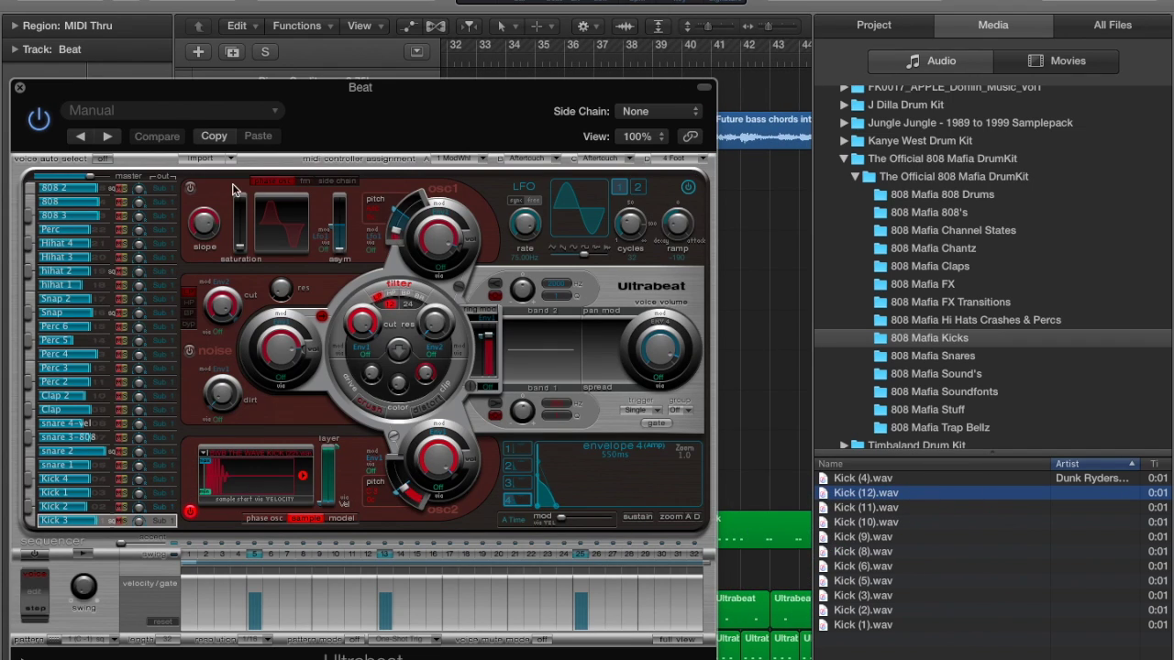
click(190, 190)
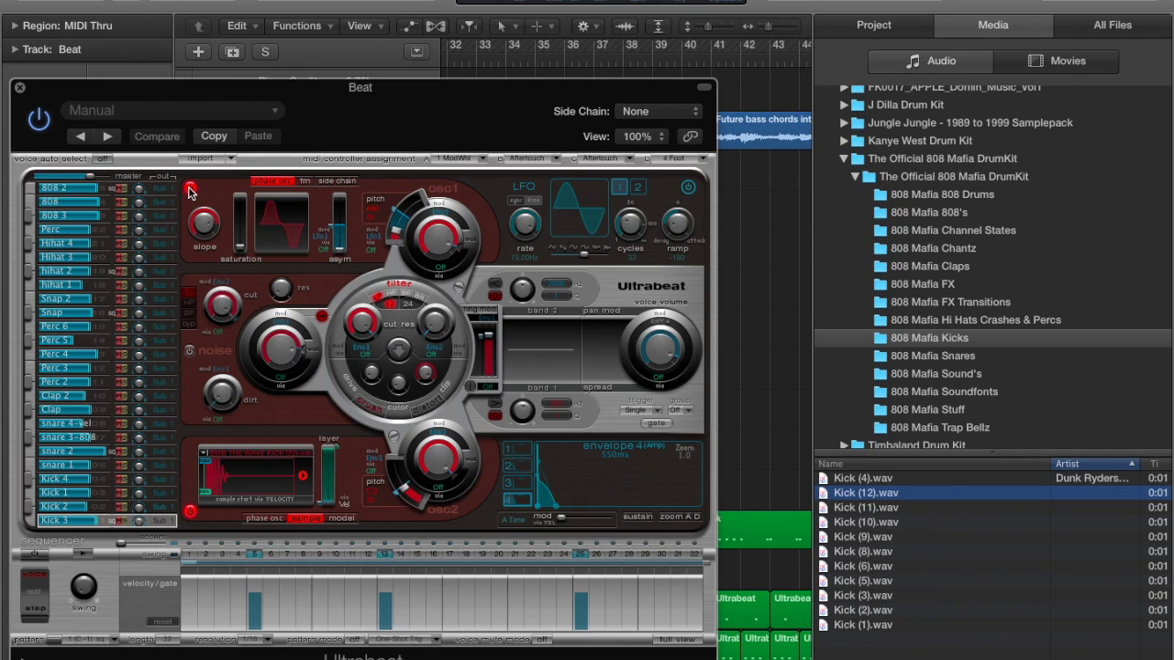
click(190, 190)
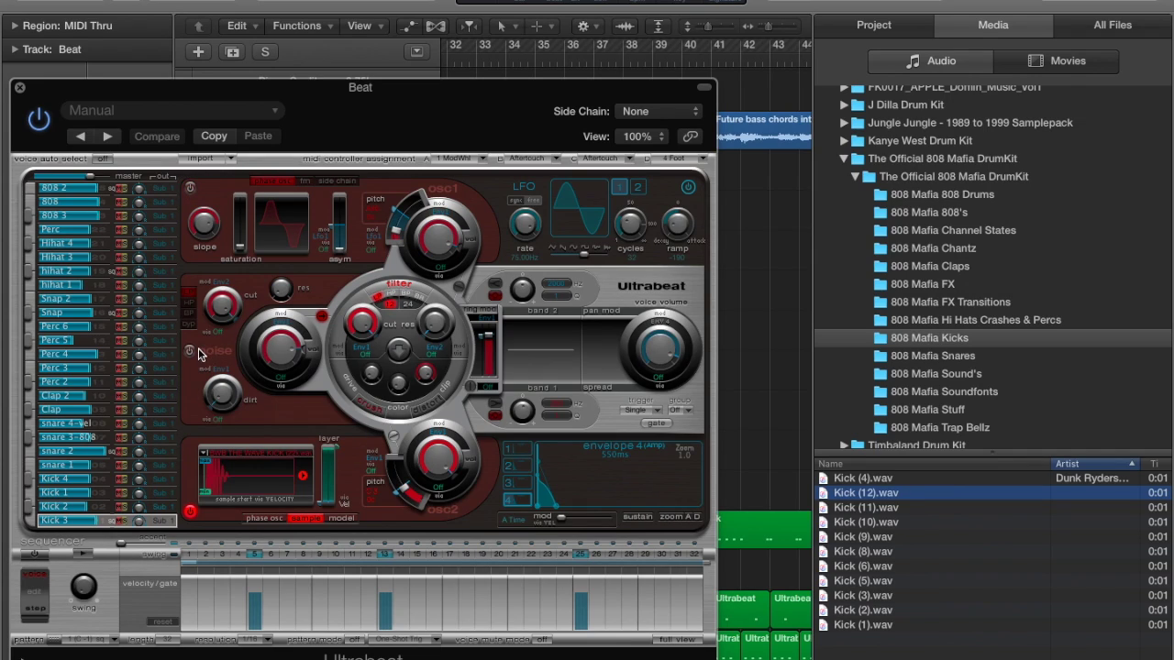
click(688, 188)
click(688, 188)
click(688, 189)
click(688, 189)
- Set the Kick 3 voice's osc2 volume knob to -15 dB
mouse_move(539, 493)
drag(441, 451, 445, 426)
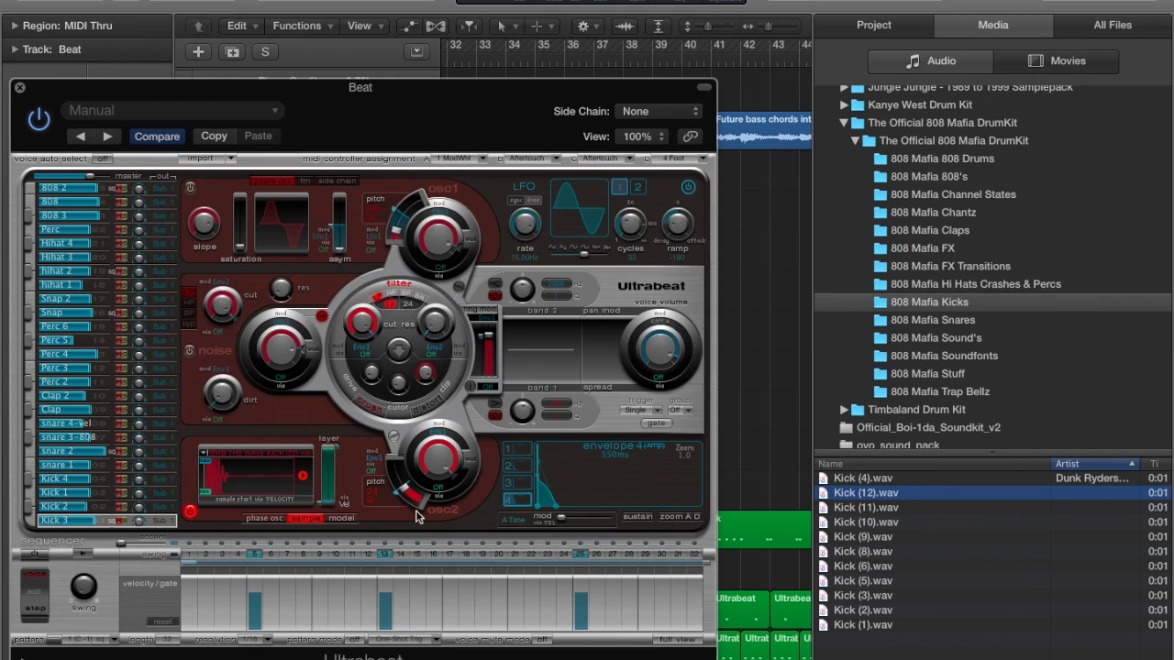
- Dismiss the disk-full alert, select the snare 1 voice and open the 808 Mafia Snares folder
click(709, 235)
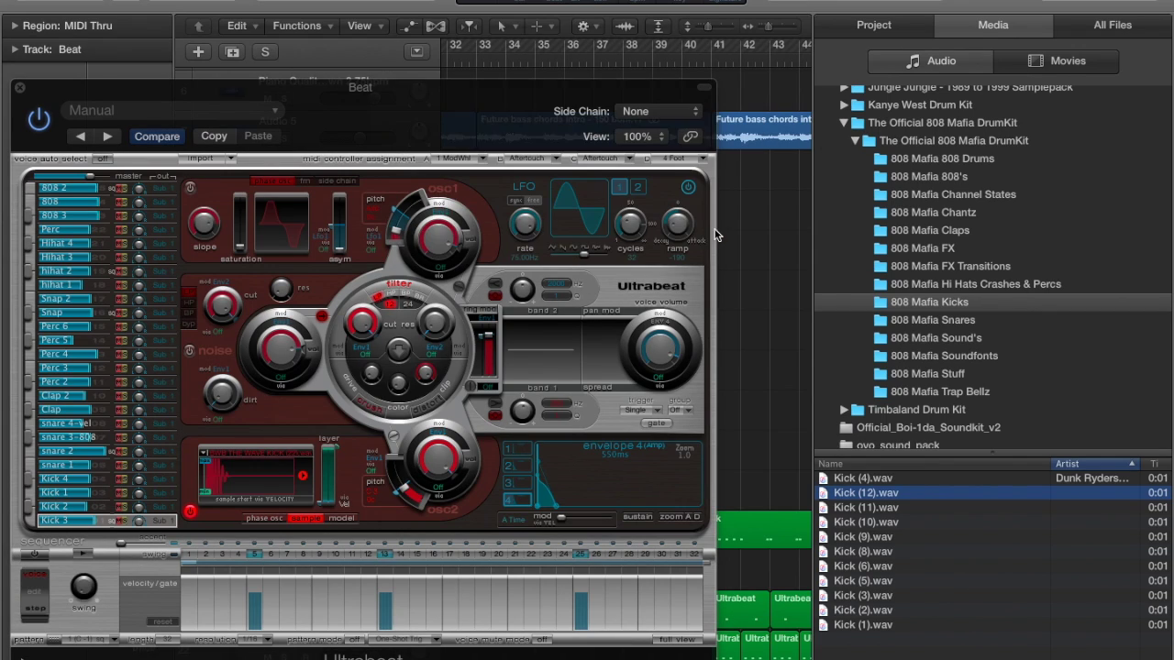
click(81, 465)
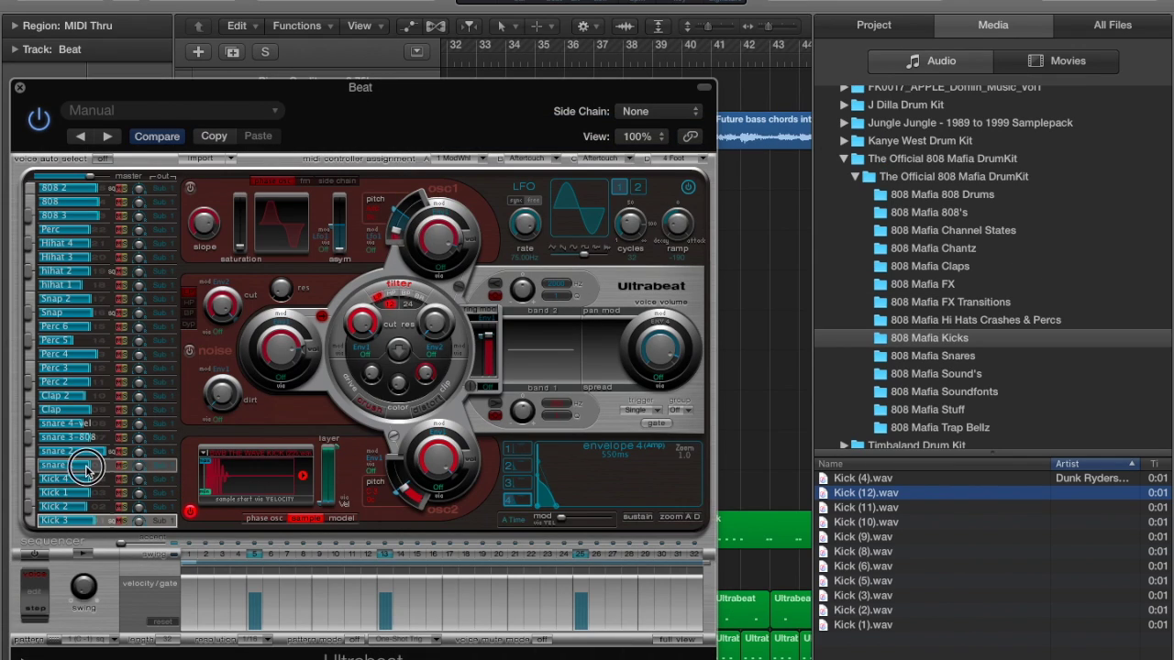
click(959, 358)
- Preview the Waka Snare 1 samples and load Waka Snare 1 (4).wav into snare 1
click(894, 539)
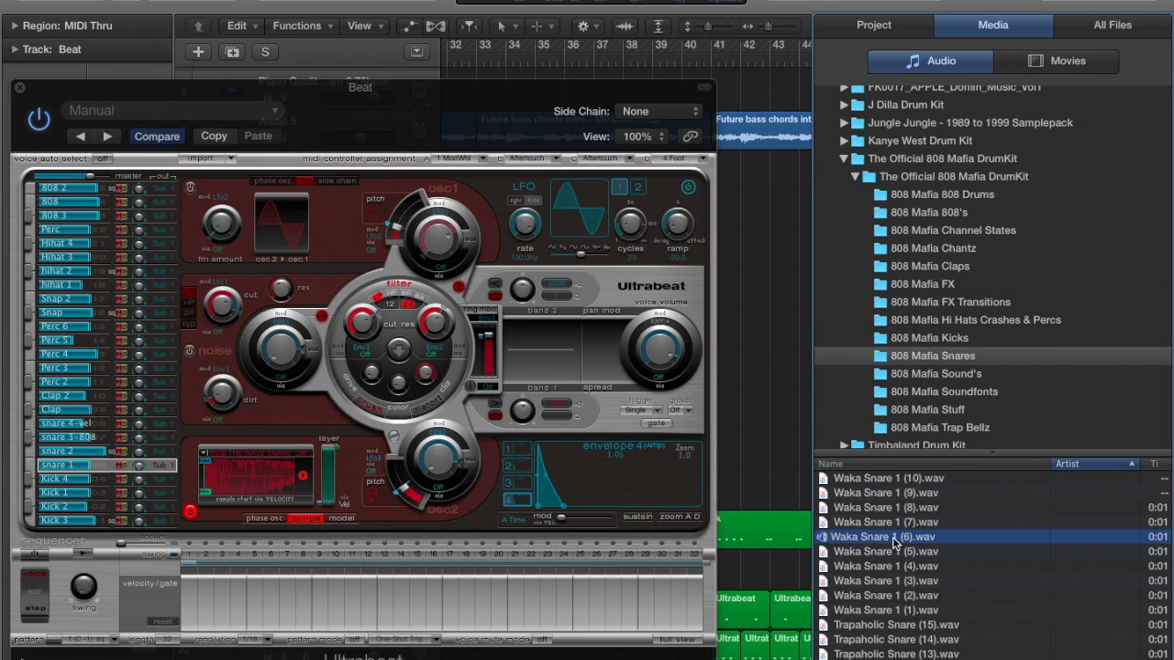
click(771, 332)
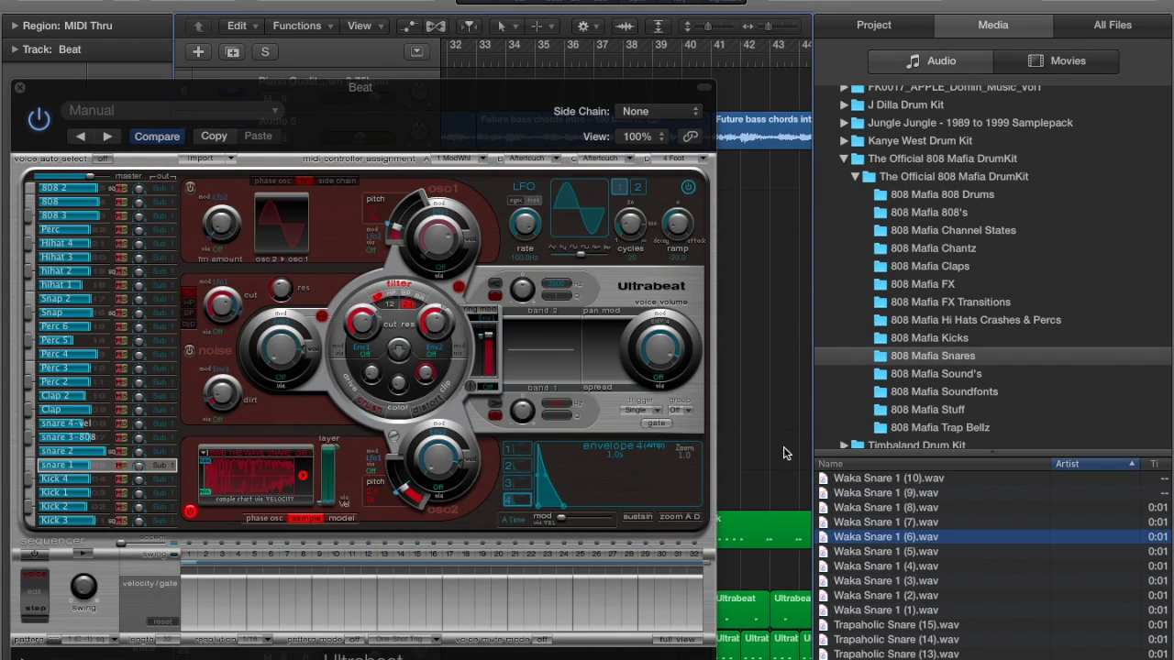
click(924, 541)
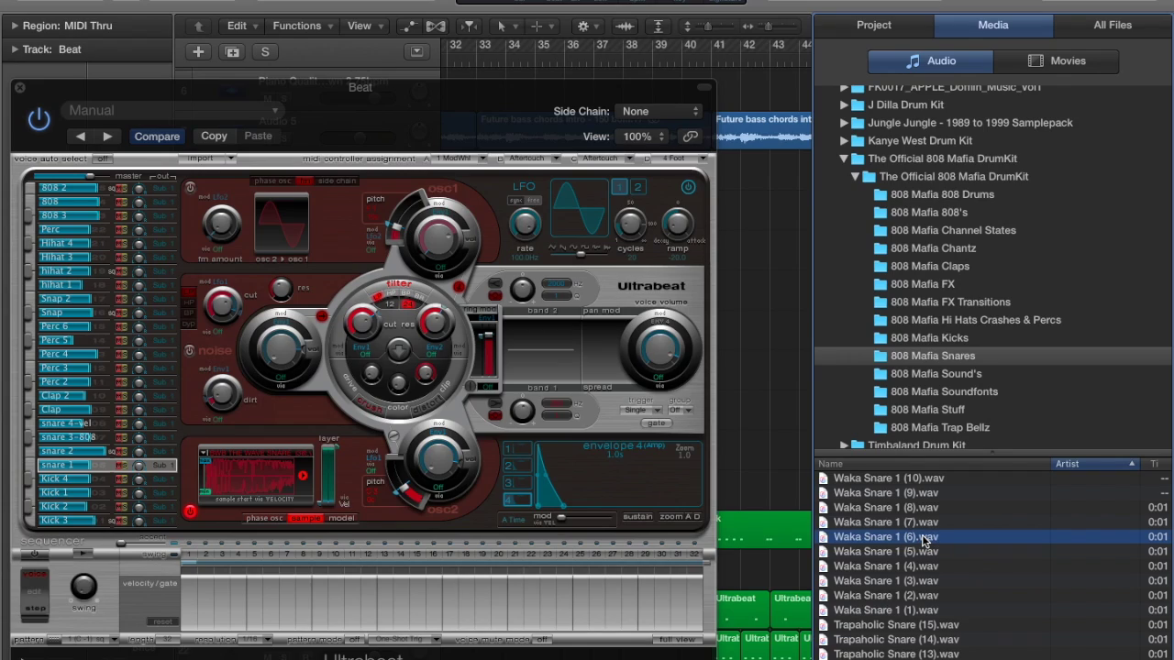
key(Up)
key(Down)
key(Down)
key(Down)
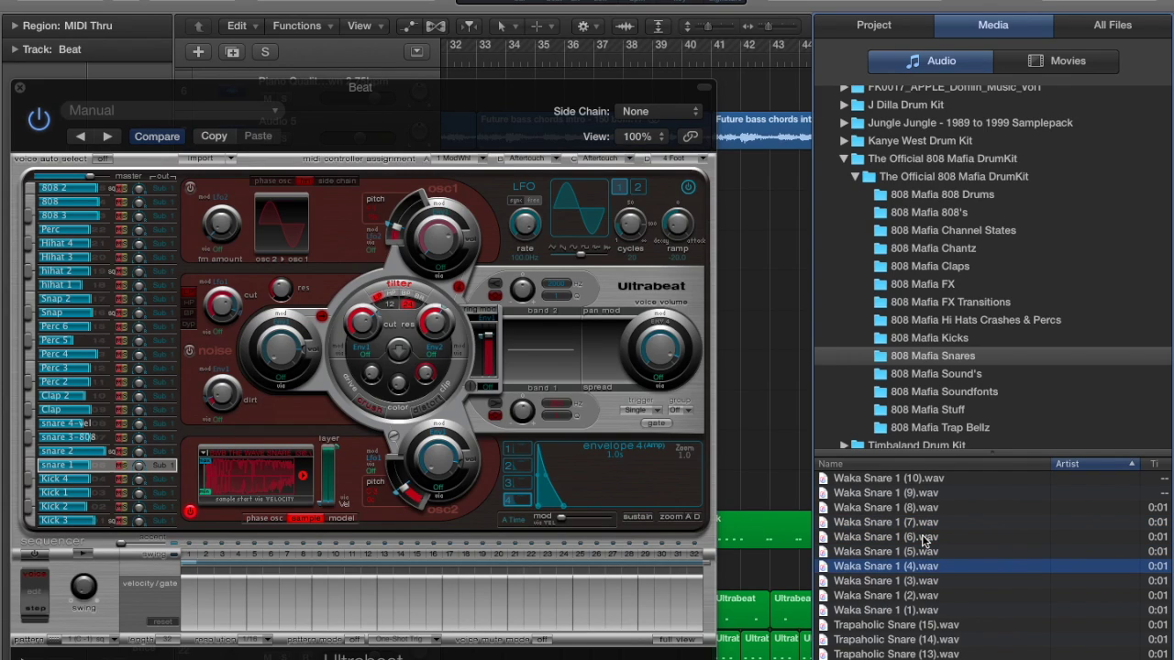
click(751, 388)
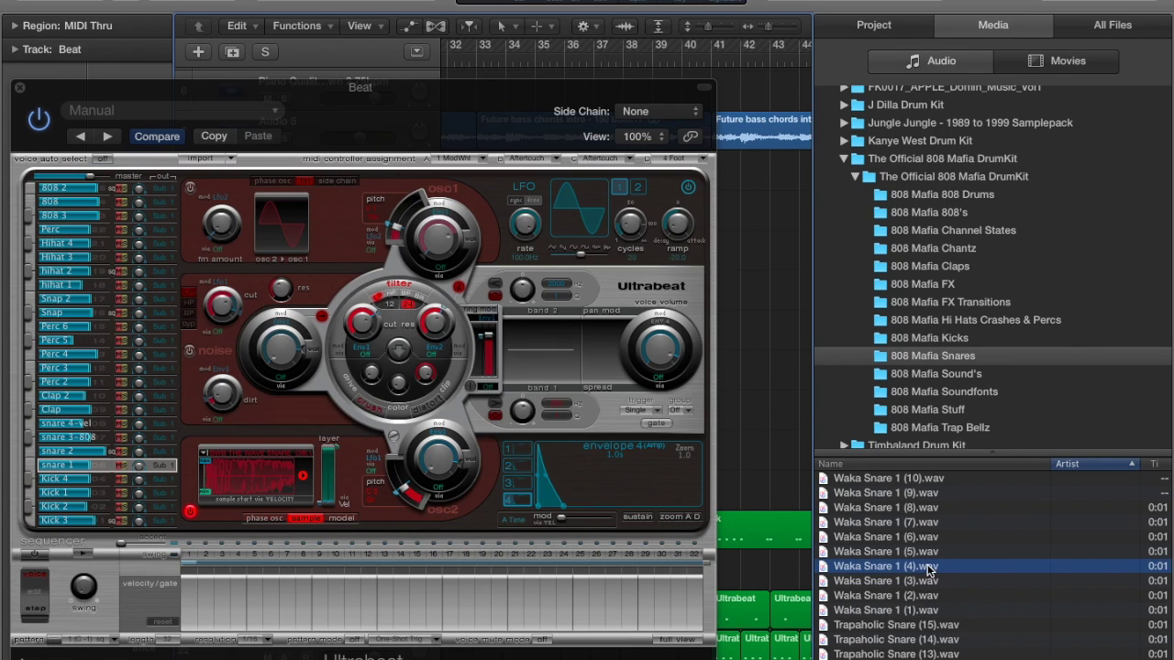
drag(929, 570, 1141, 594)
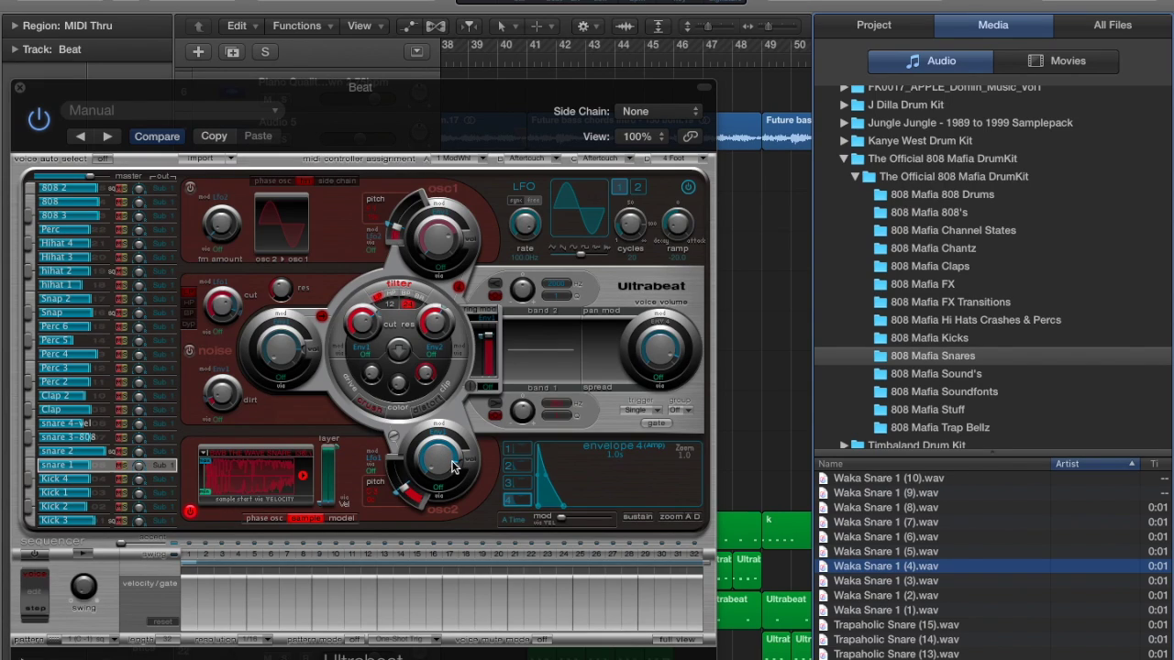
- Toggle Ultrabeat's osc2 on and back off, then select the 808 2 voice, keeping its name
click(28, 472)
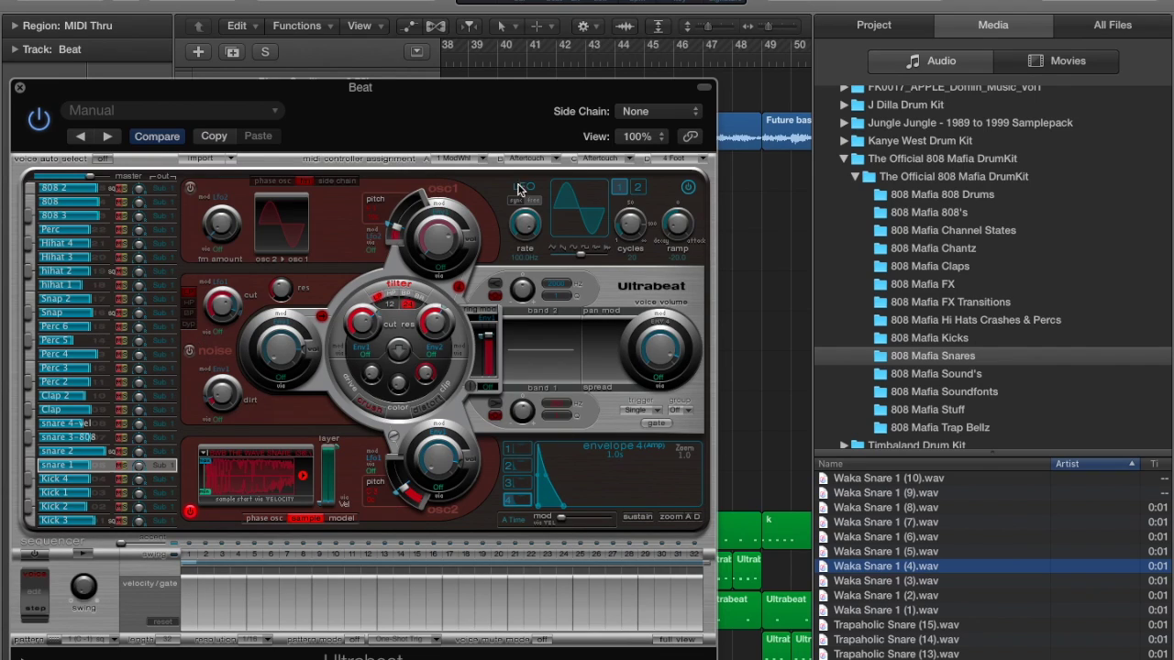
click(393, 437)
click(394, 438)
double_click(53, 193)
click(360, 92)
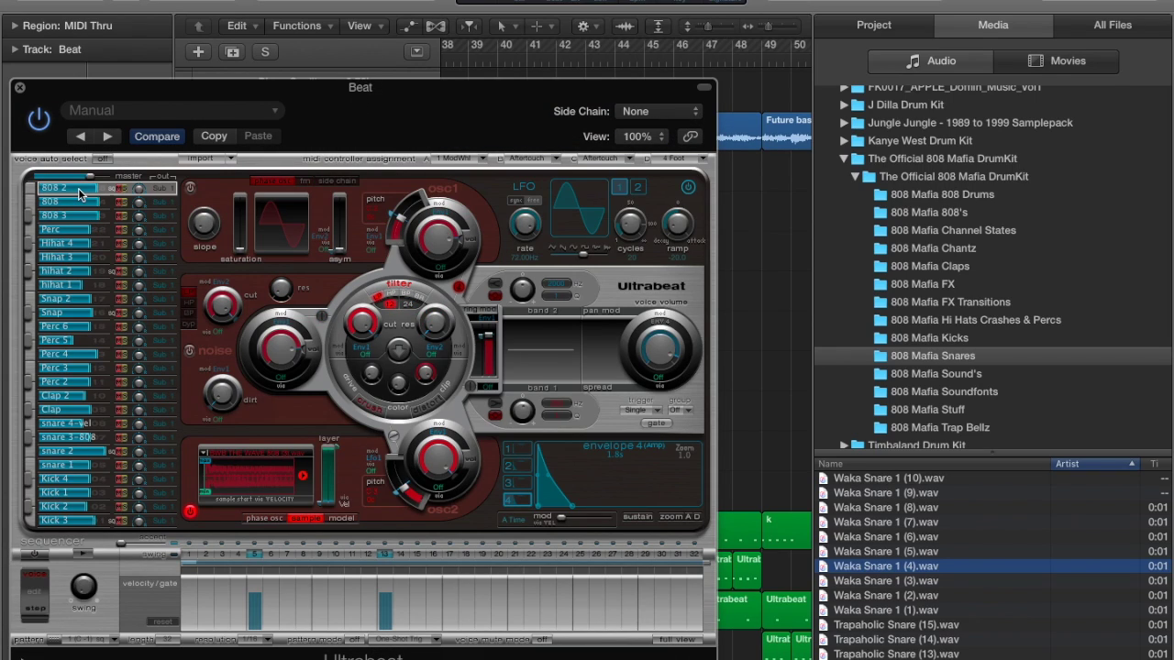
- Open Musical Typing with Cmd+K and audition the Snap voice on the H key
key(super+k)
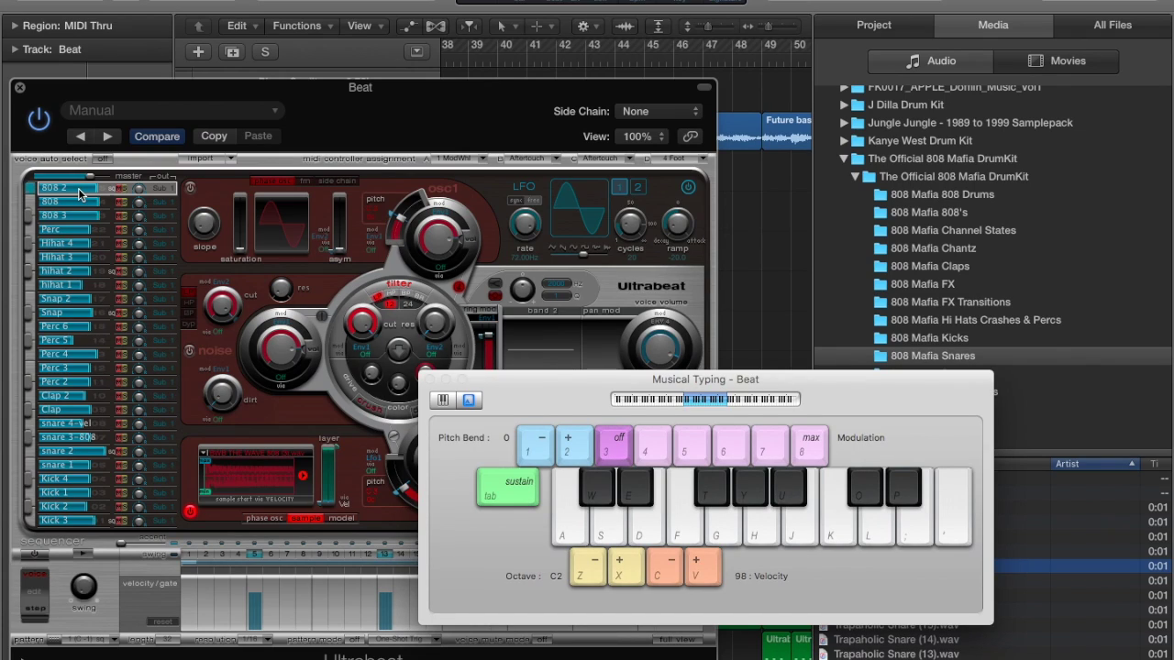
key(h)
key(h)
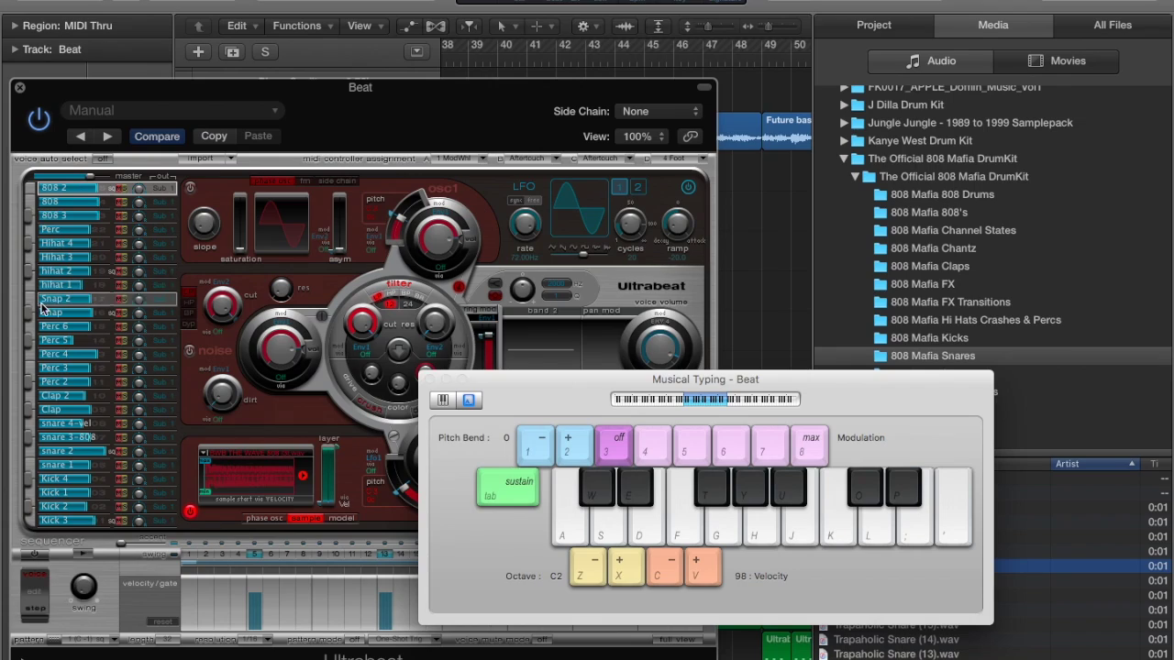
key(h)
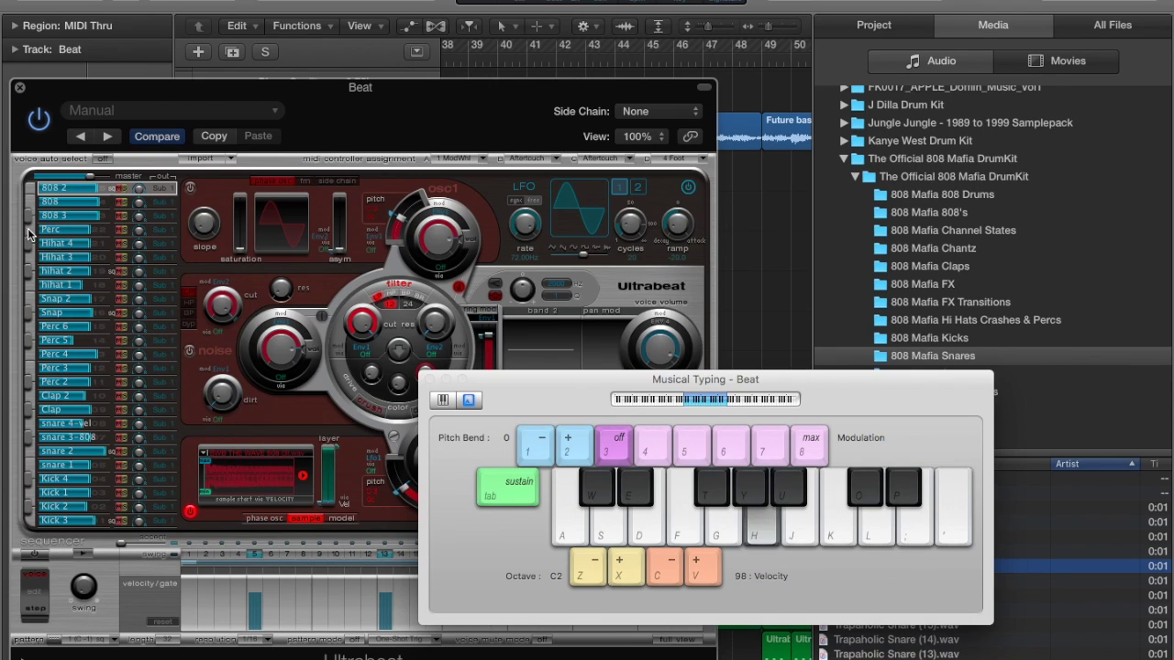
- Raise the keyboard octave to C3 and play a short 808 2 sequence on A, F, G, D
key(x)
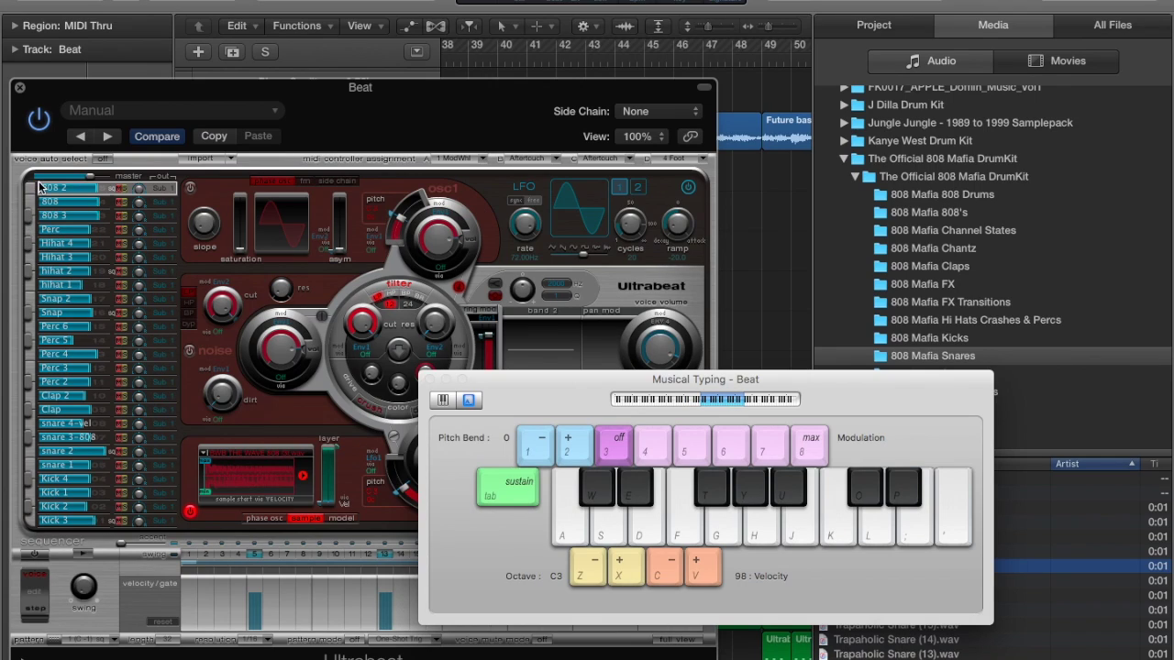
key(a)
key(a)
key(f)
key(g)
key(d)
key(a)
key(d)
- Drag 808 2 back to the top of Ultrabeat's voice list and move the plugin window right
click(53, 191)
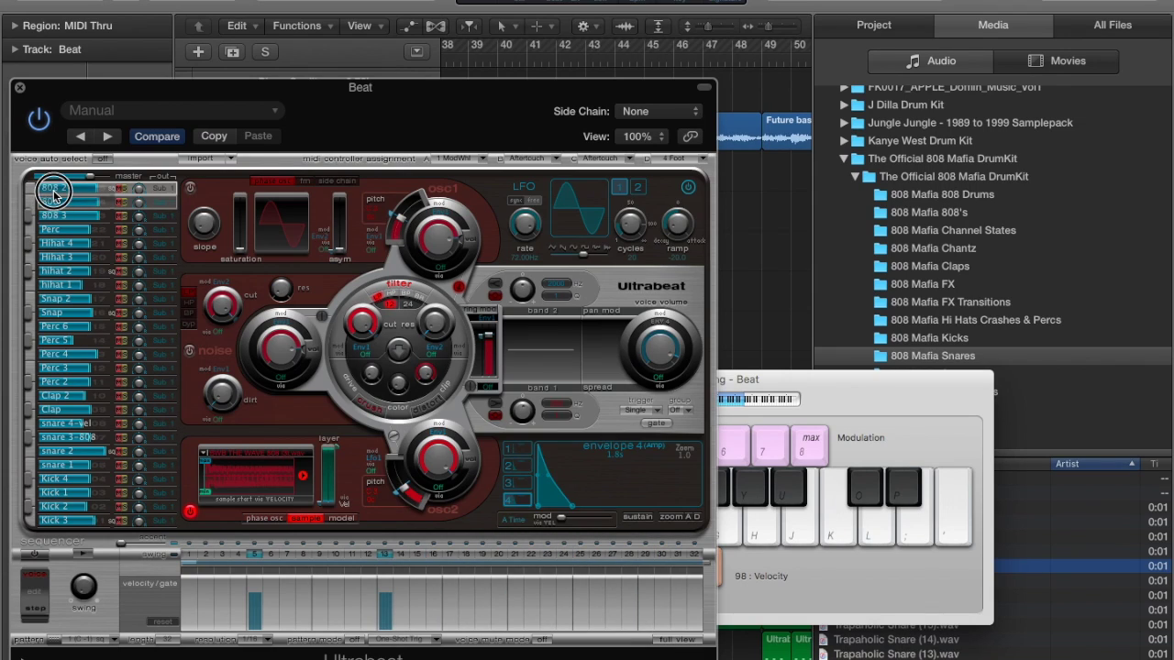
click(53, 191)
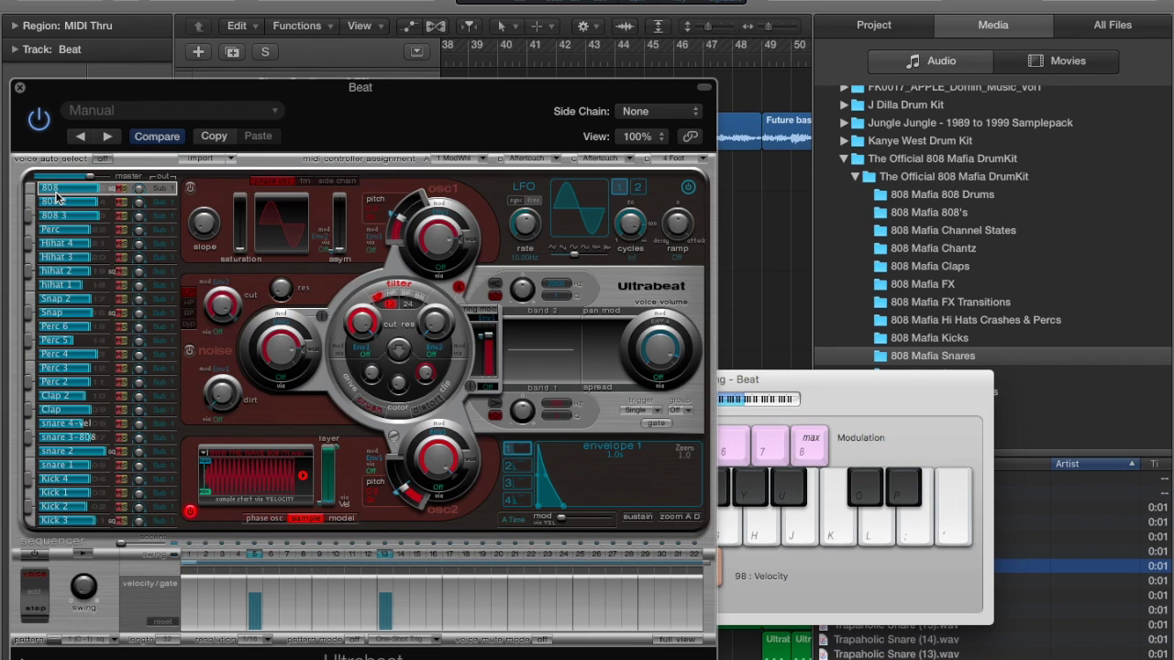
click(64, 216)
drag(63, 203, 64, 191)
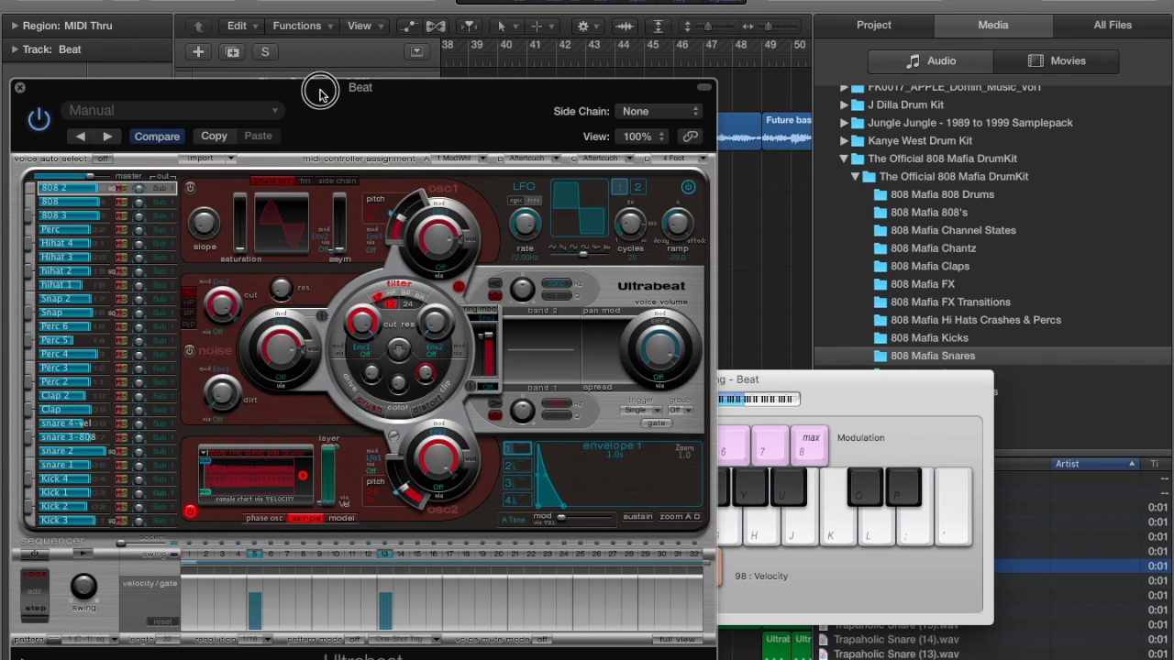
drag(320, 90, 565, 77)
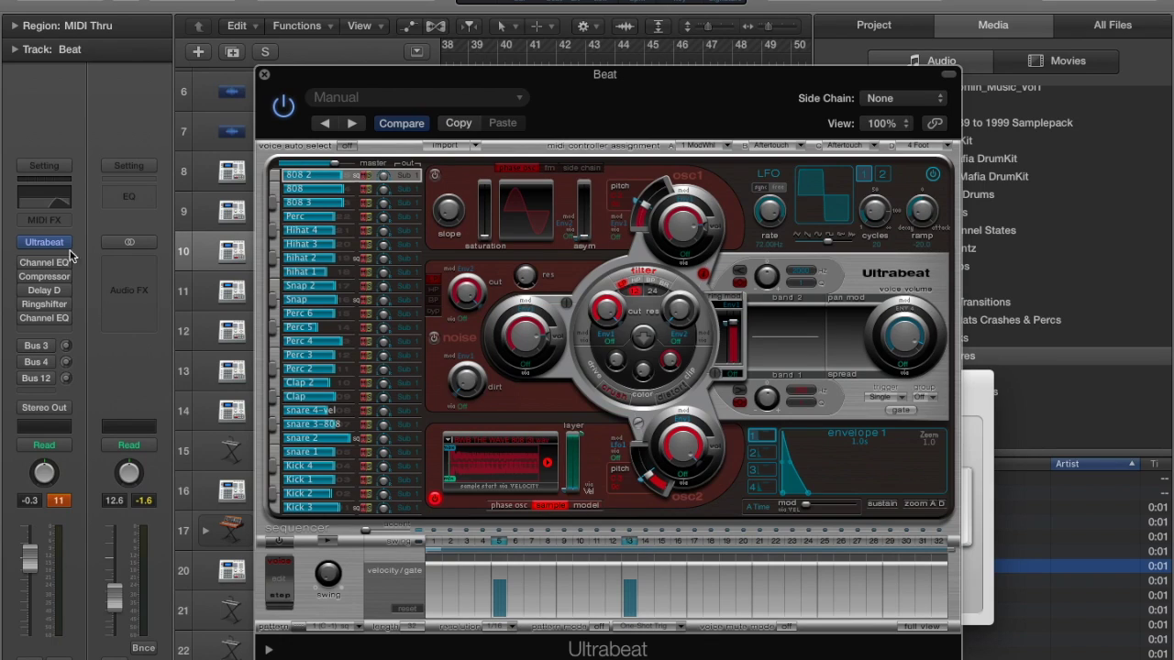
- Move the Ultrabeat window aside and rename the Beat track to 808
drag(419, 76, 195, 77)
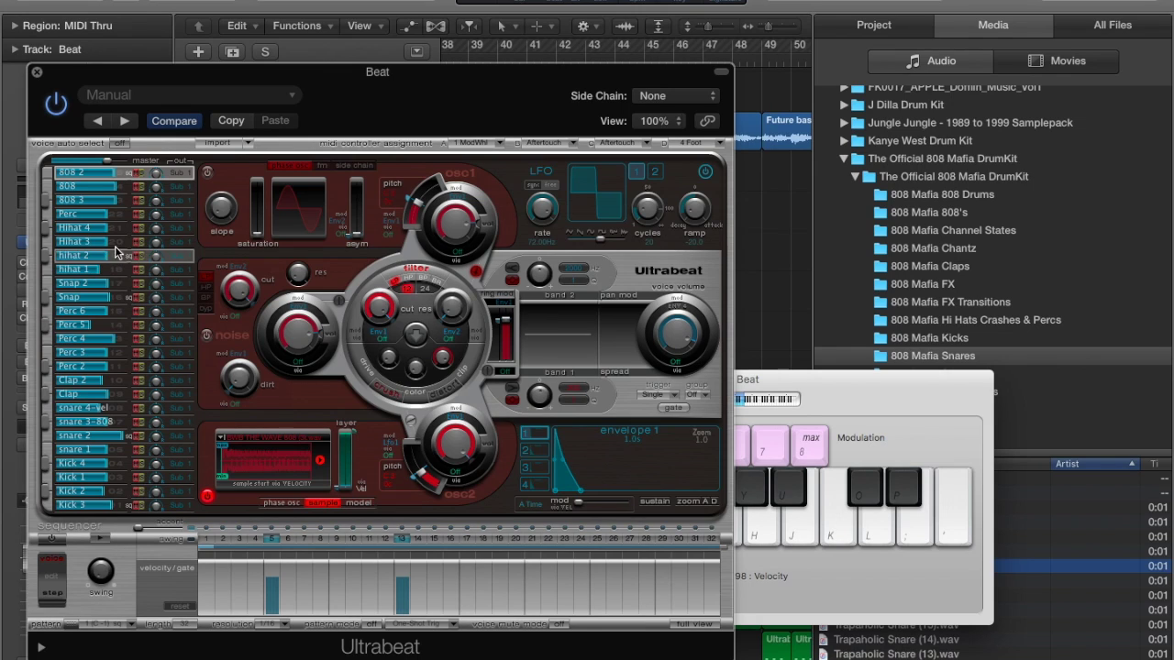
drag(231, 73, 778, 46)
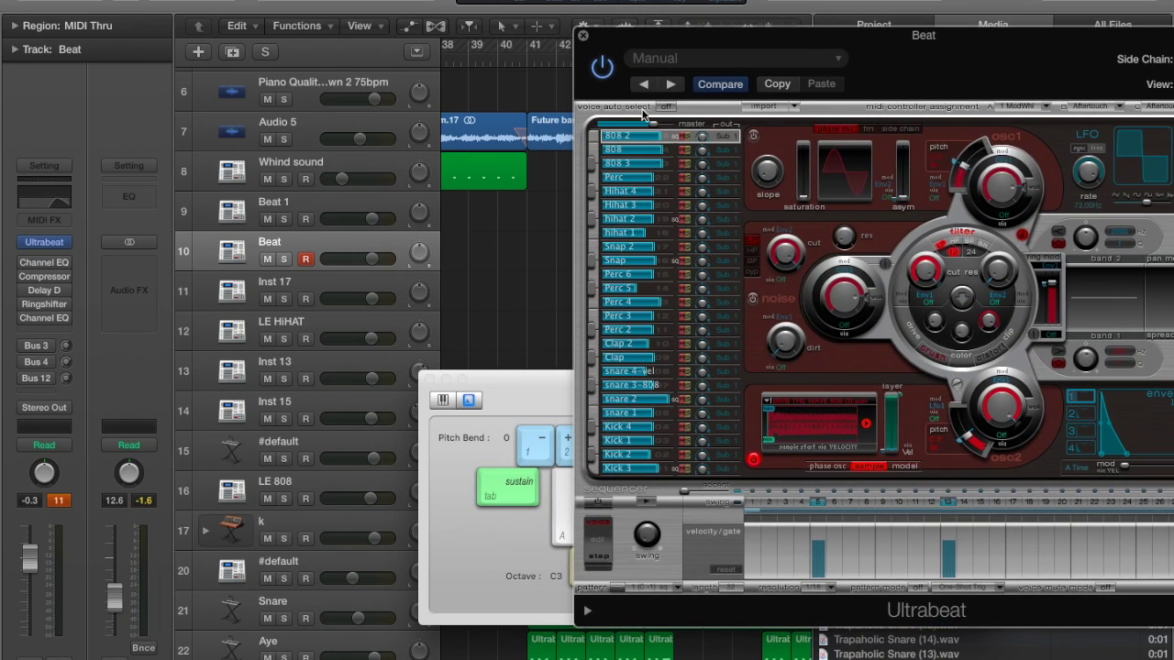
click(275, 248)
double_click(274, 244)
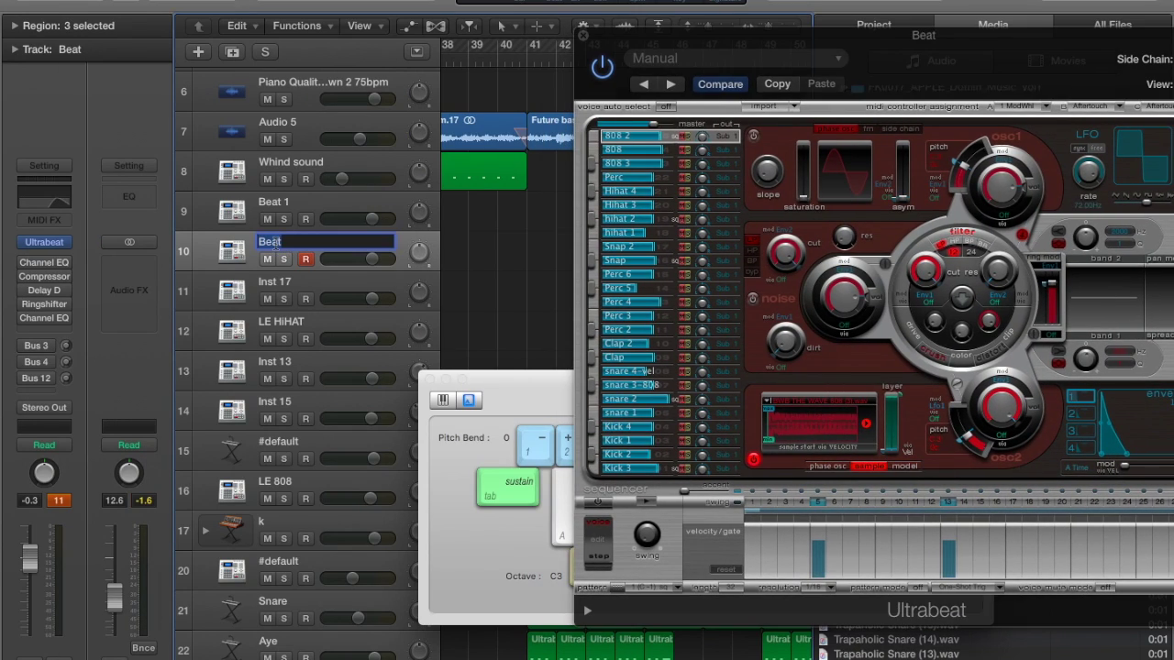
text(808)
key(Return)
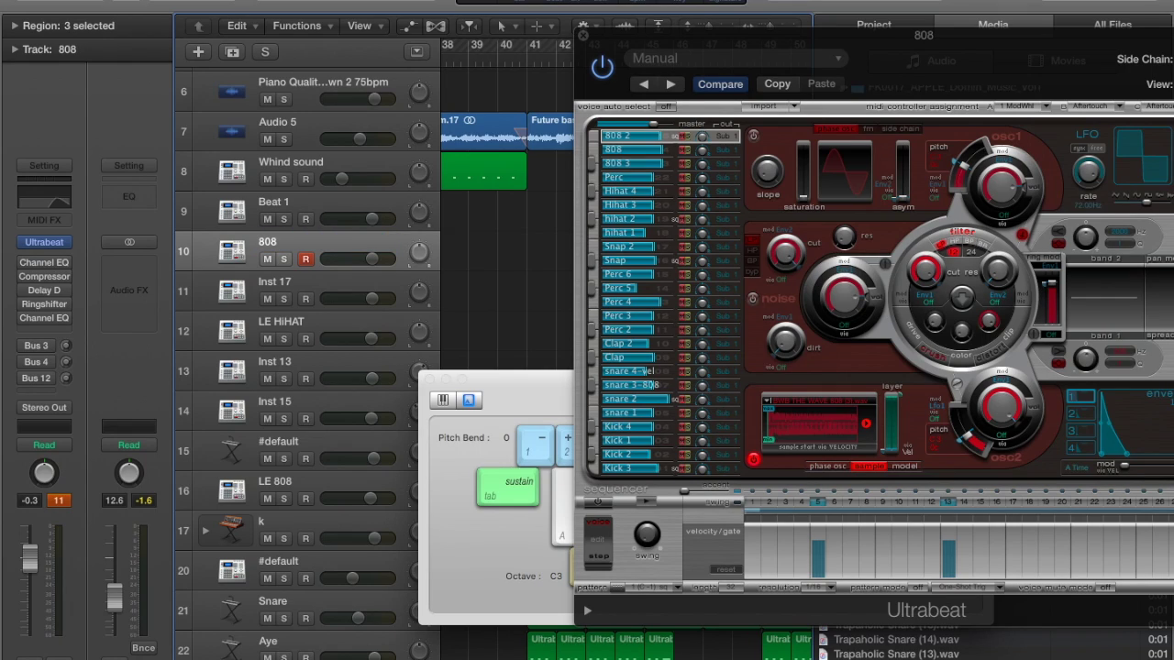
- Select the next track down and move the Ultrabeat window back over the tracks
click(653, 137)
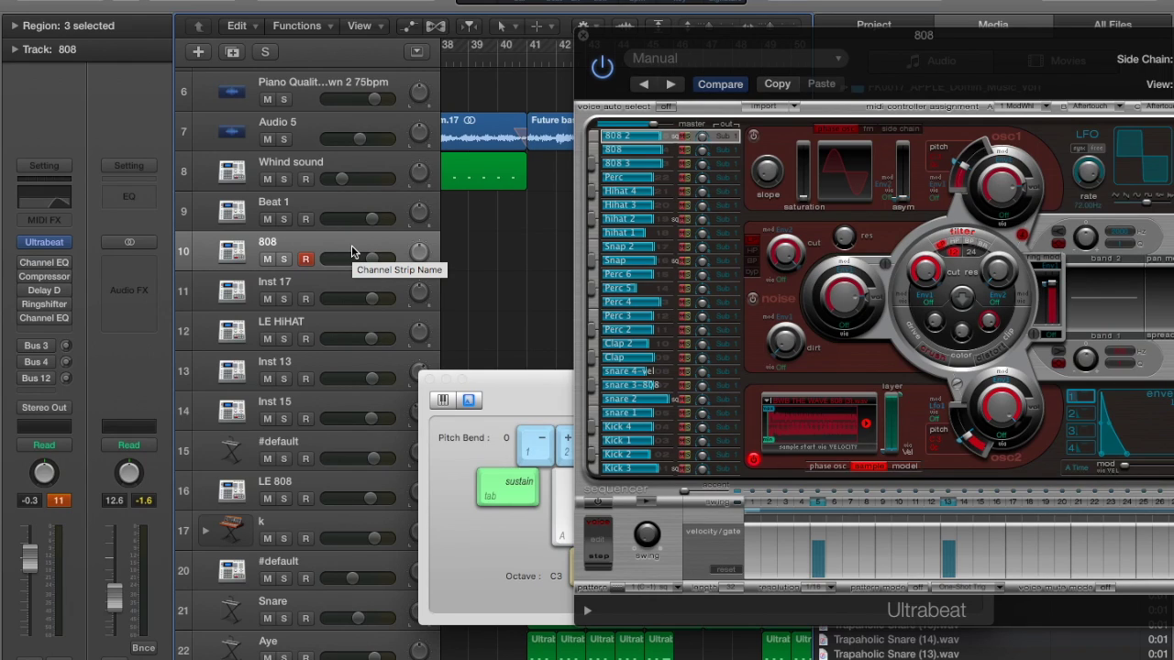
key(super+d)
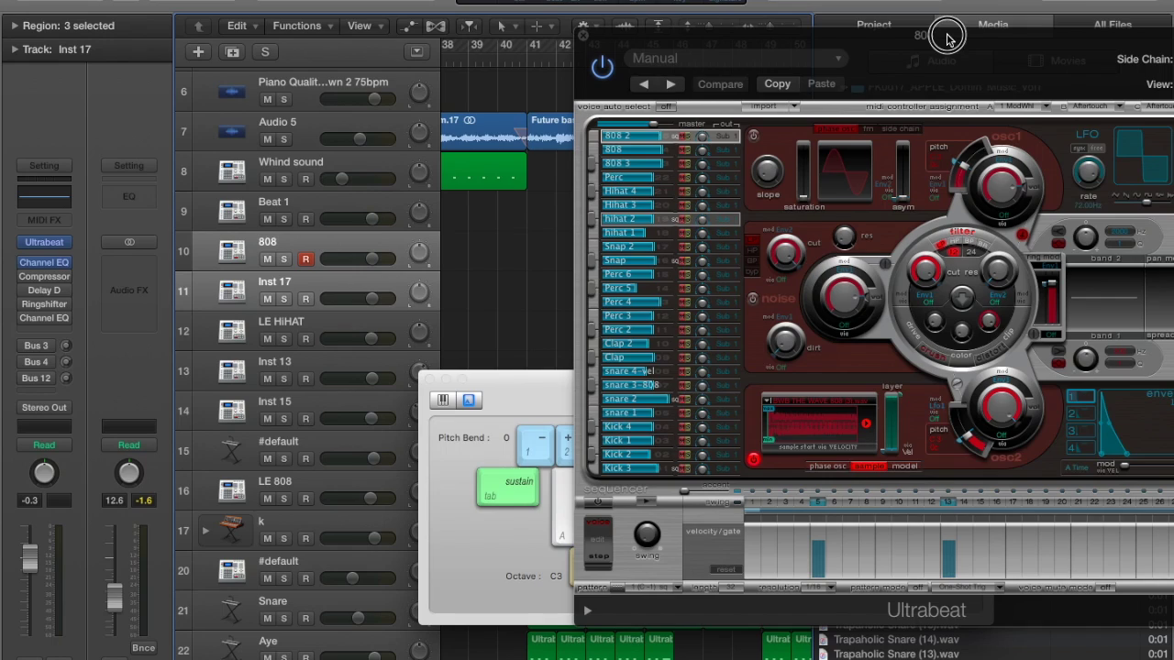
drag(947, 35, 492, 35)
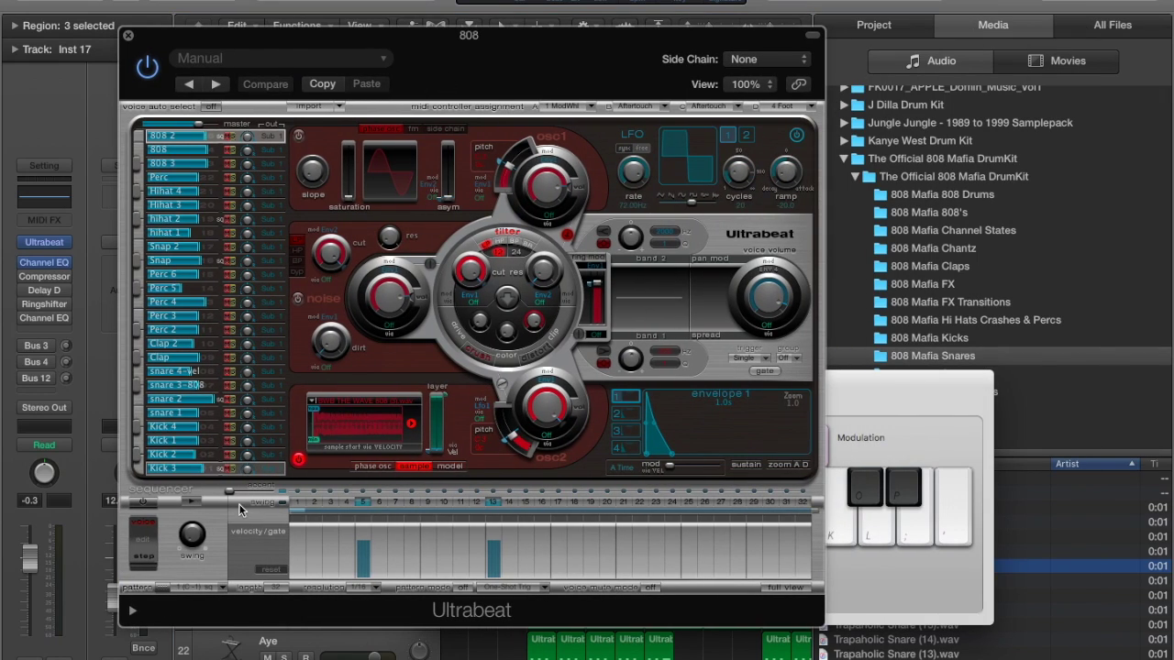
- Show Ultrabeat's full step grid and clear every step from the pattern
click(785, 587)
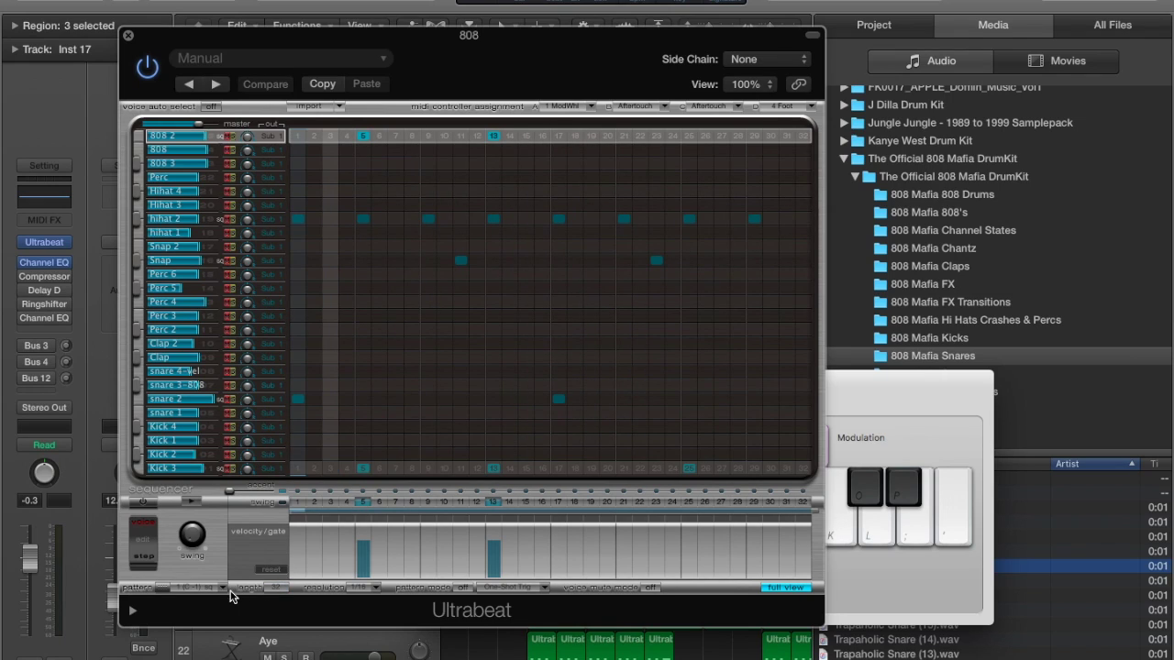
right_click(187, 592)
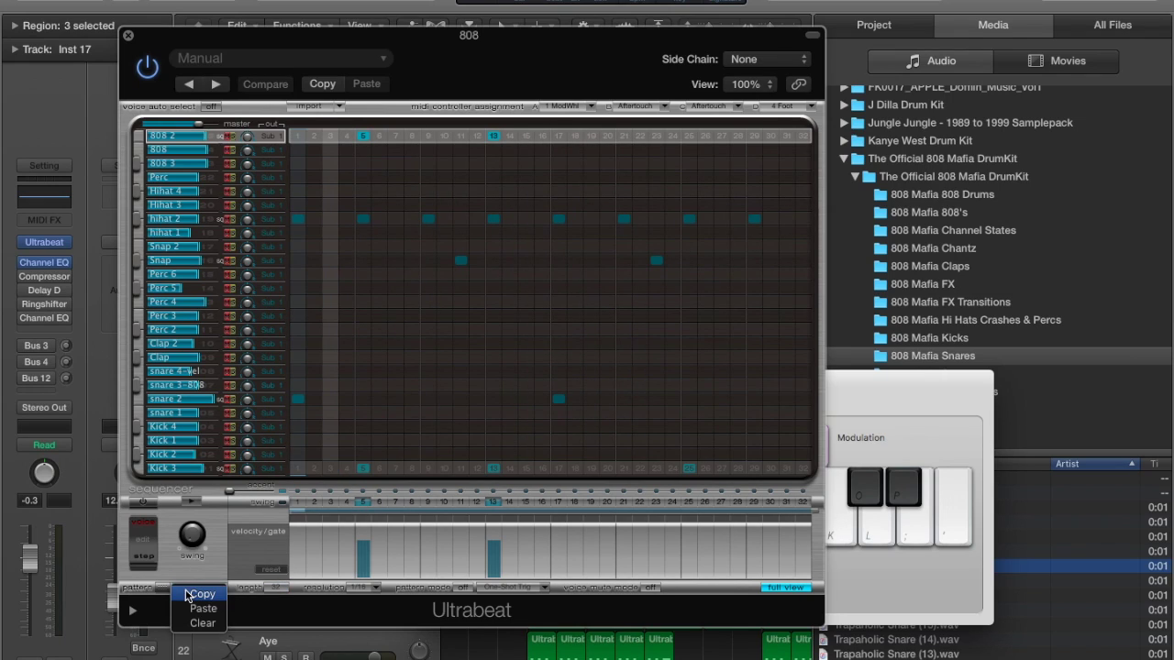
click(202, 623)
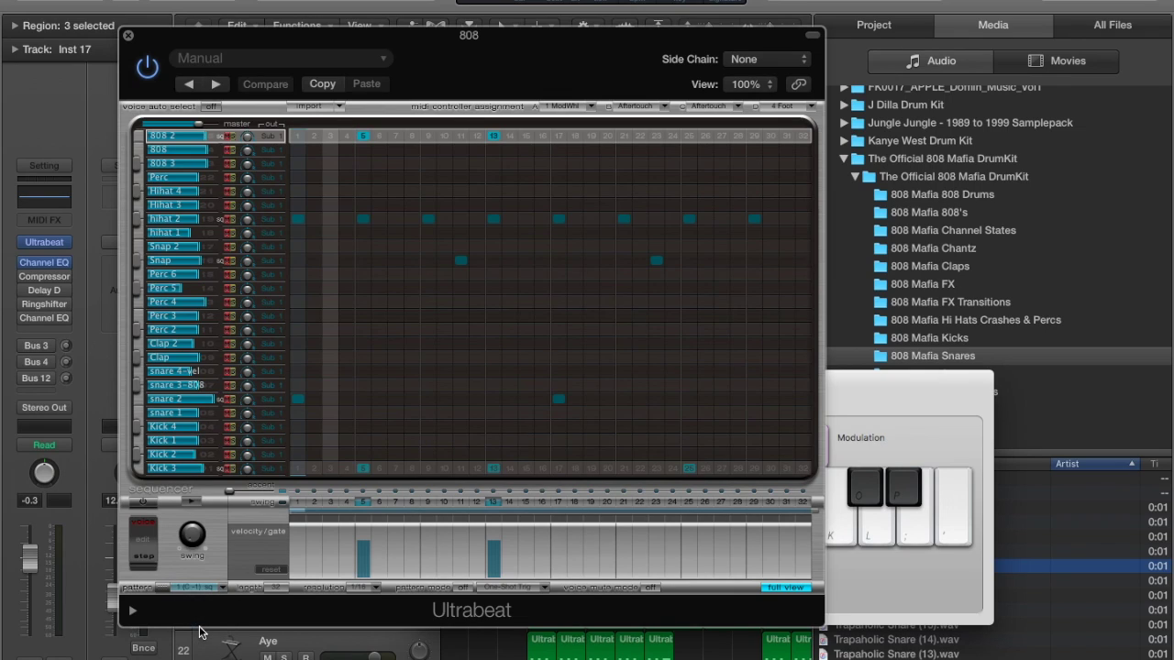
right_click(186, 588)
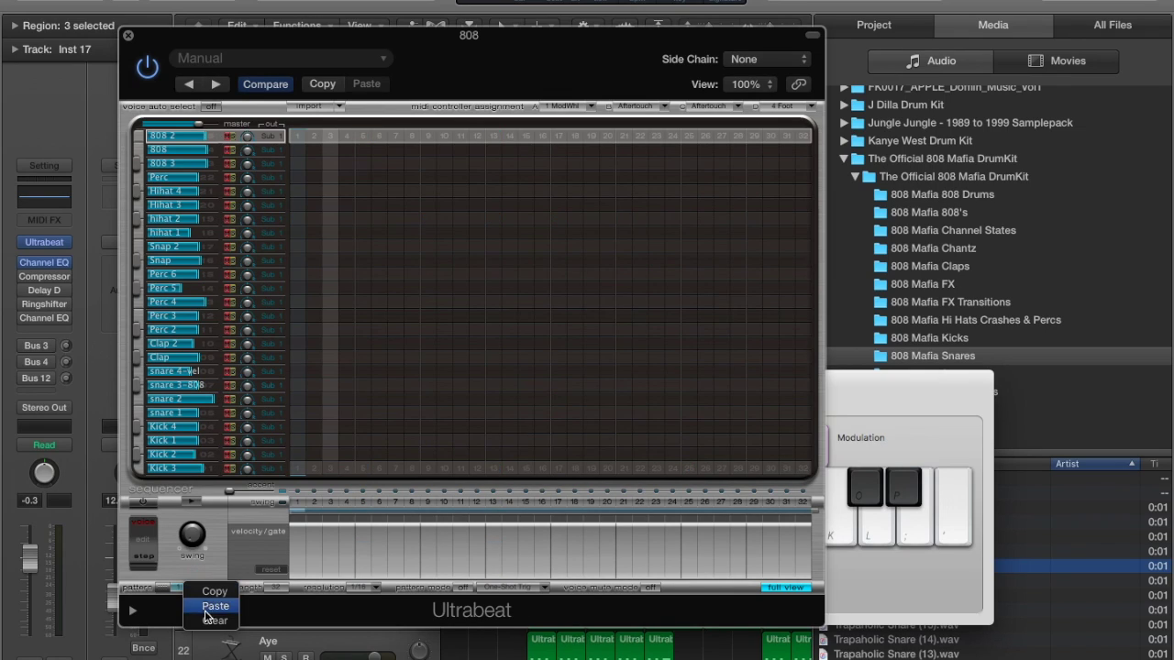
click(275, 550)
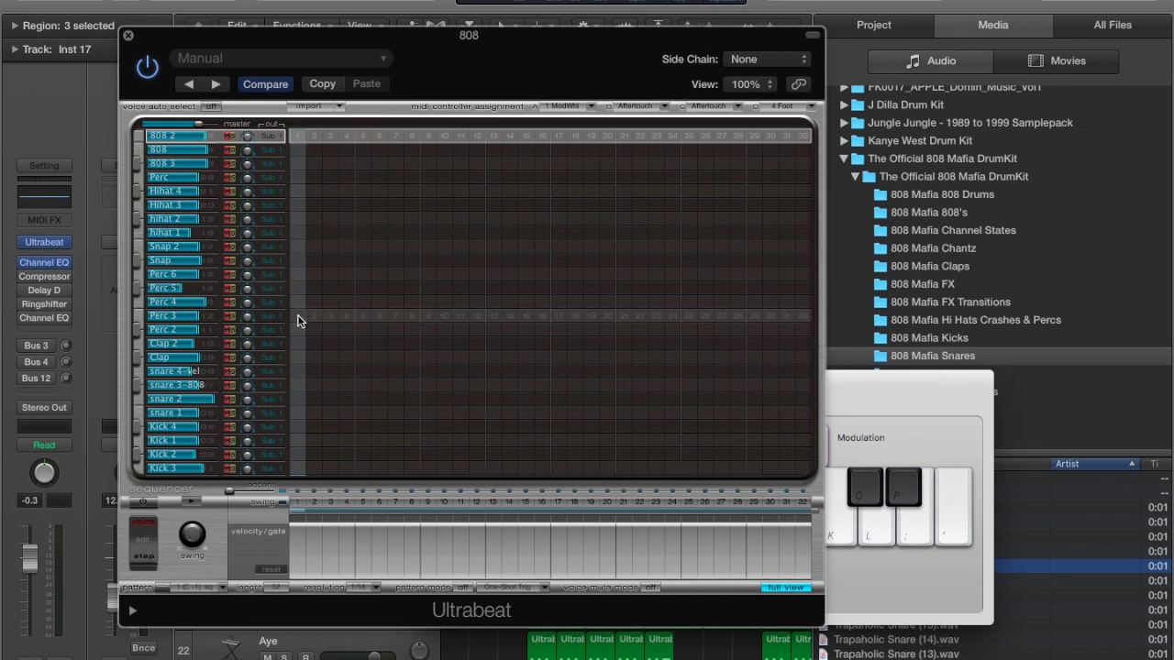
- Switch on and start the step sequencer, then add a Kick 3 hit on step 1
click(145, 501)
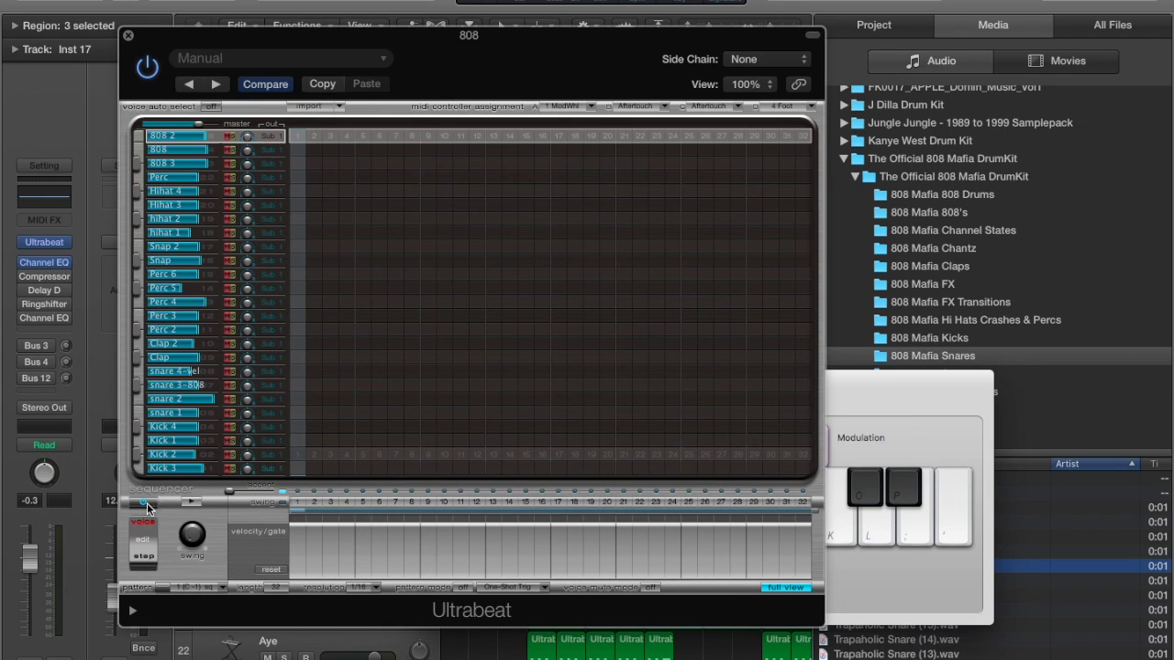
click(193, 503)
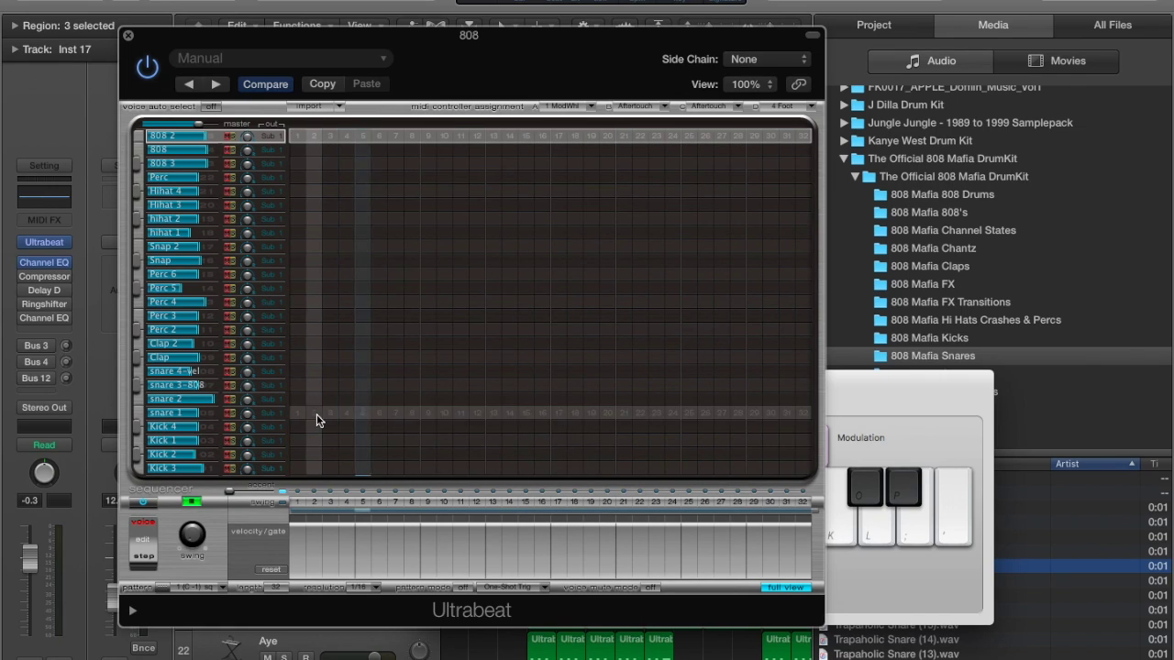
click(297, 469)
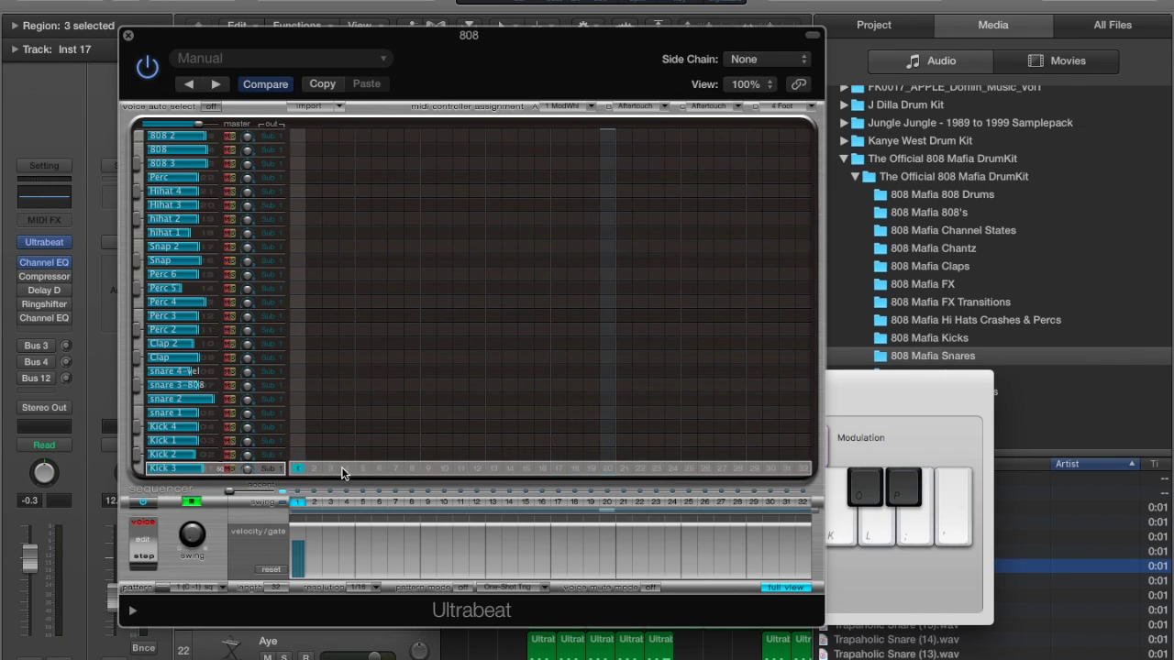
- Add Kick 3 hits on steps 13 and 25
click(490, 469)
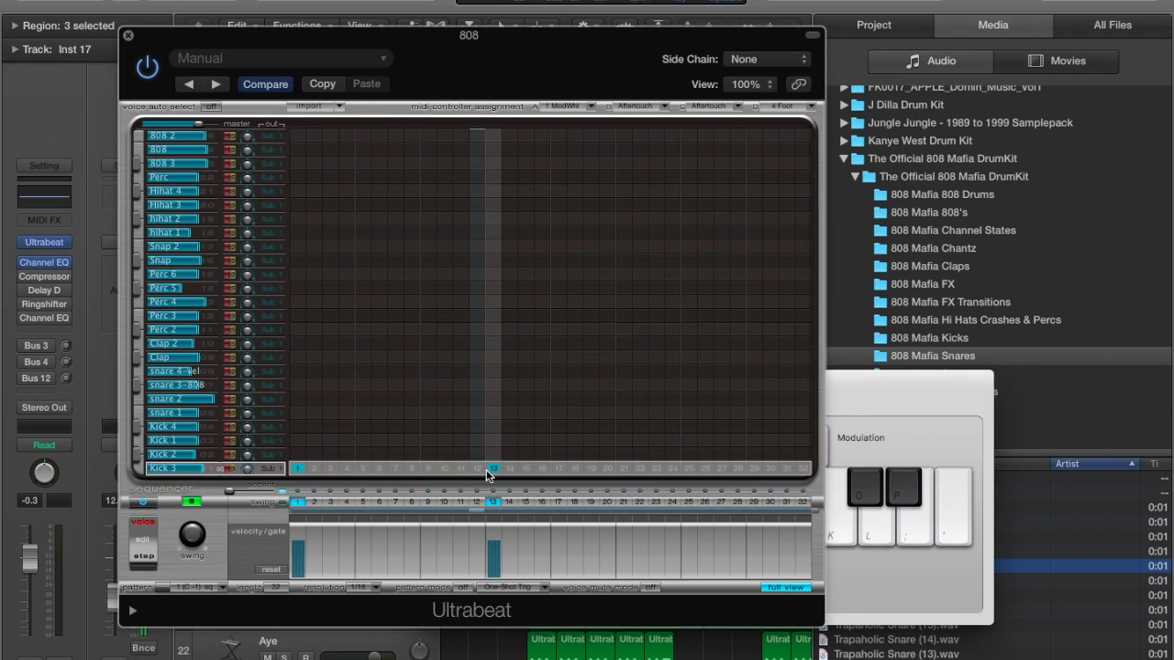
click(656, 470)
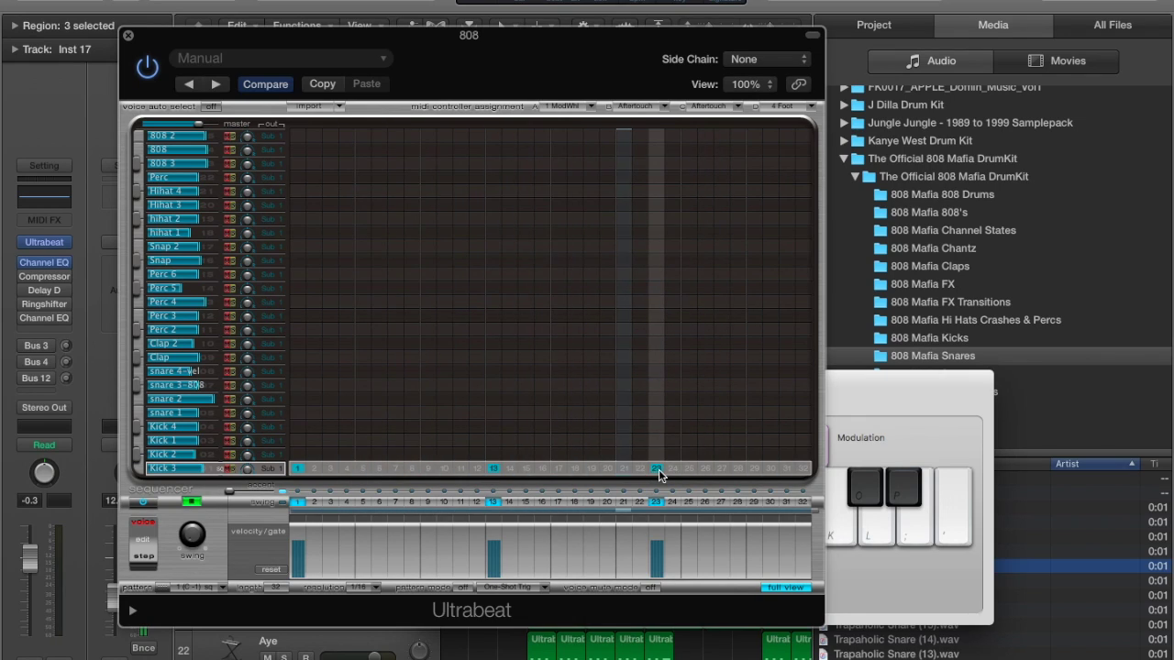
click(656, 470)
click(688, 470)
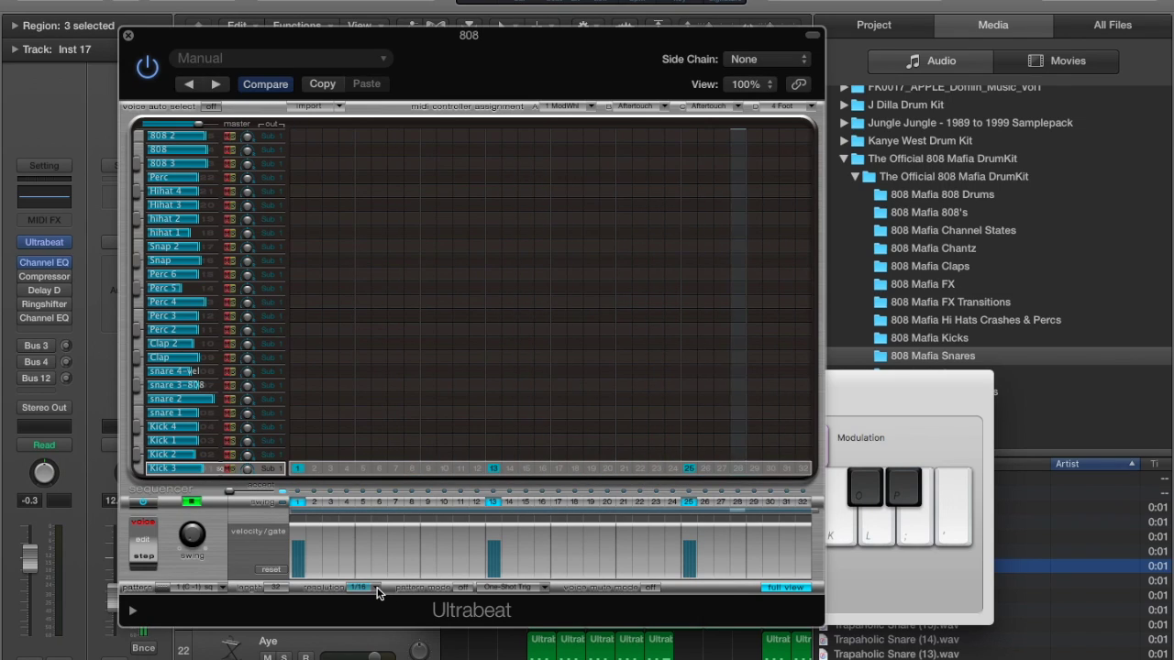
- Set the pattern resolution to 1/32 and add a snare 2 hit on step 17
click(376, 593)
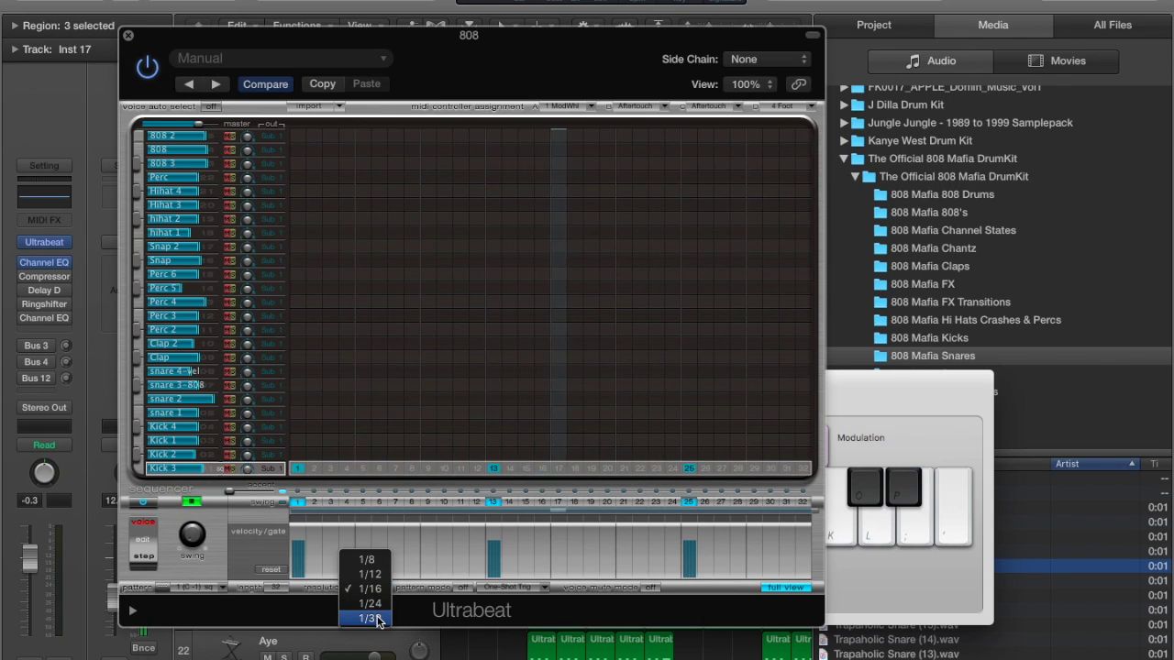
click(369, 619)
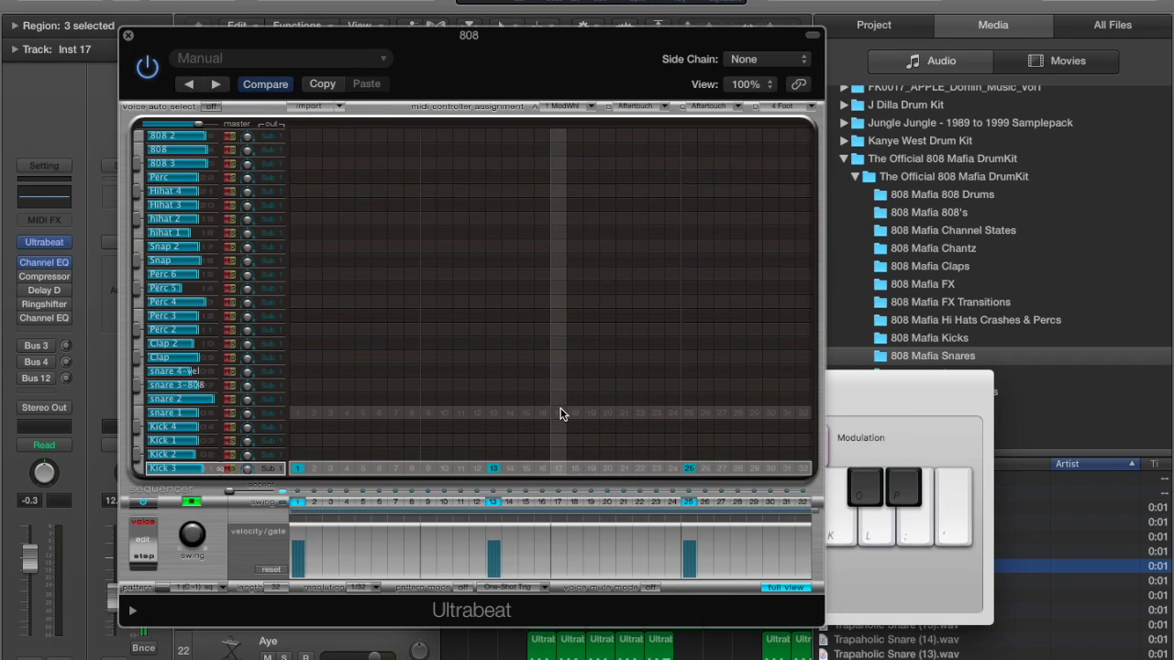
click(559, 399)
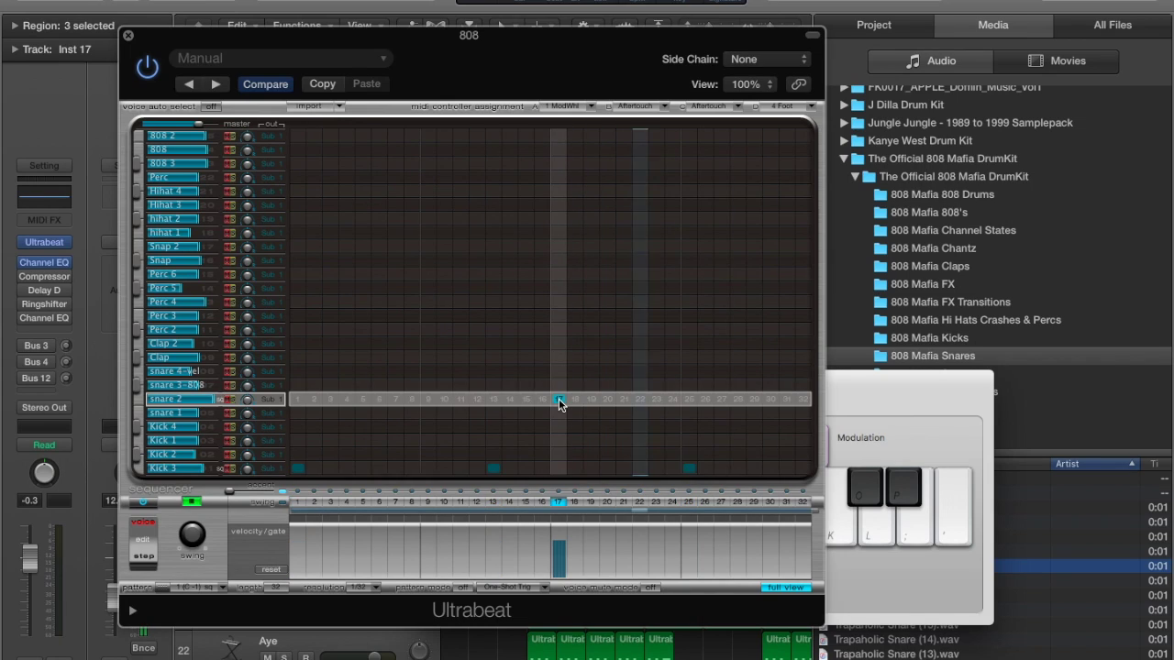
- Remove the stray snare 2 hits on steps 30 and 31, keeping only step 17
click(770, 400)
click(785, 400)
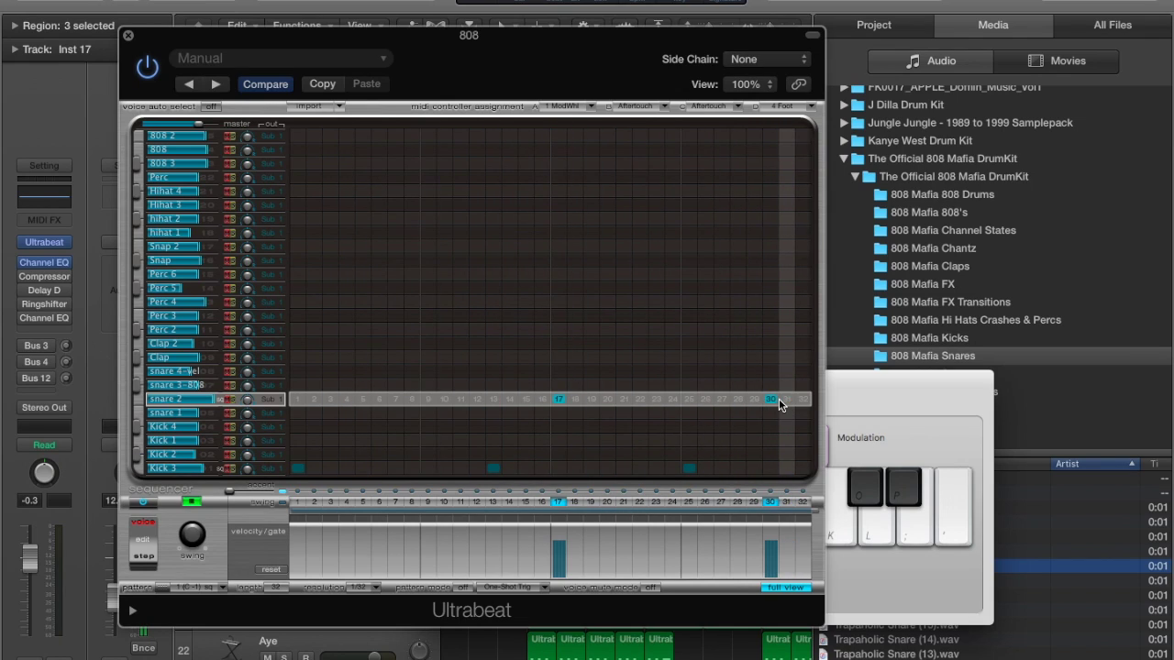
click(772, 401)
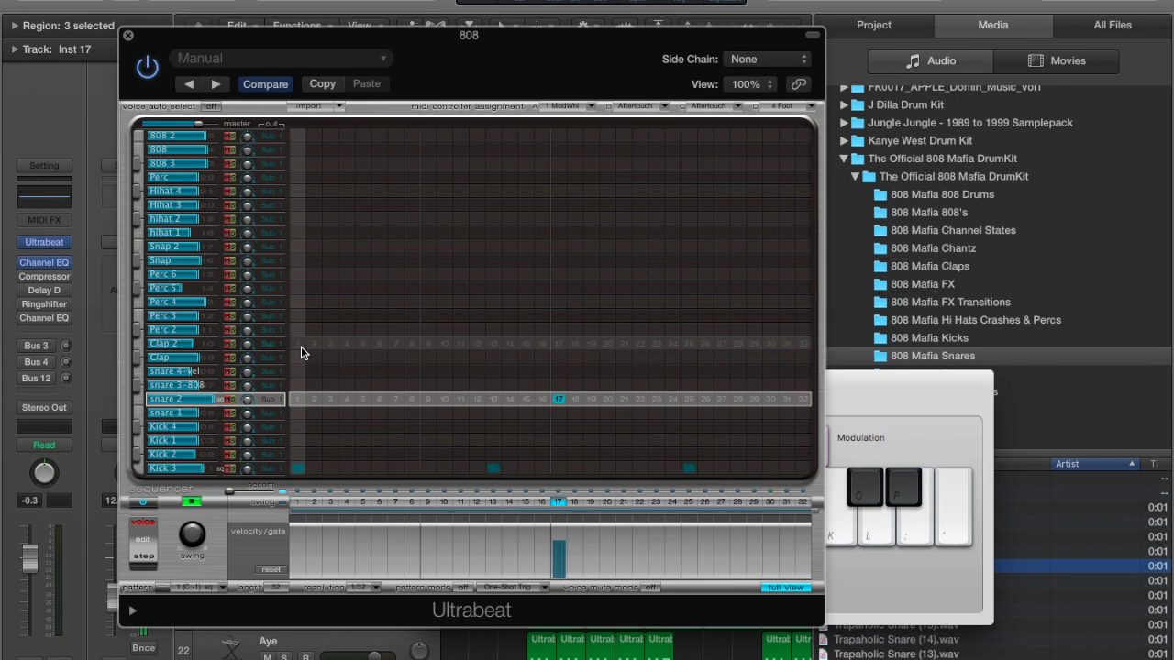
- Add Snap hits on steps 9 and 25
click(139, 303)
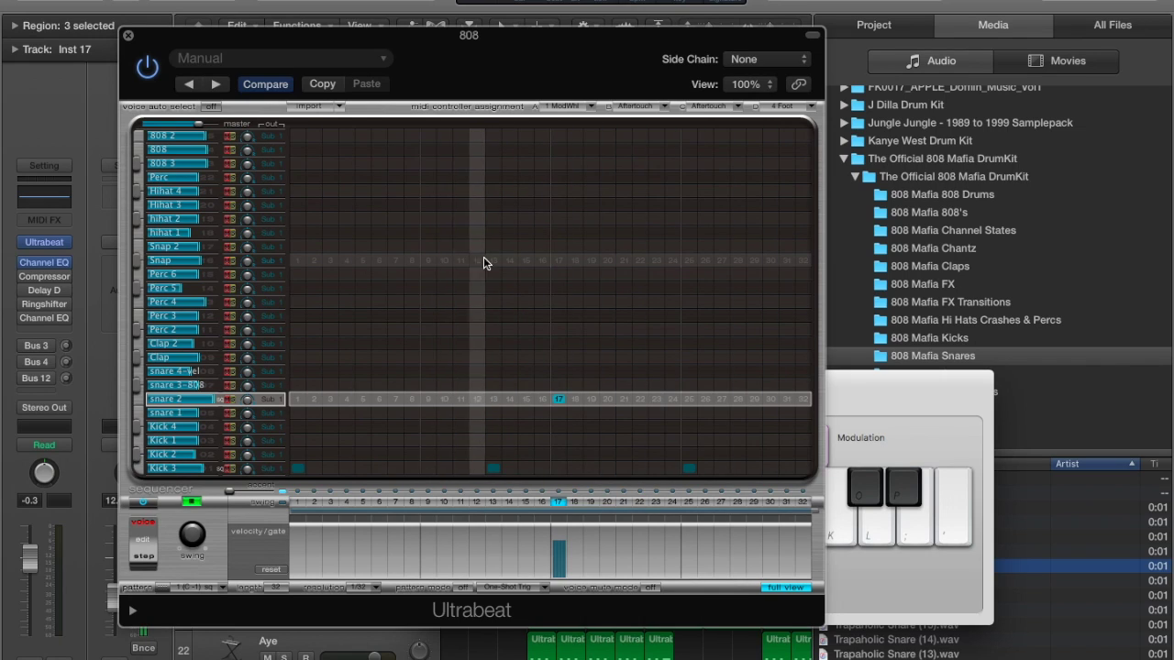
click(428, 263)
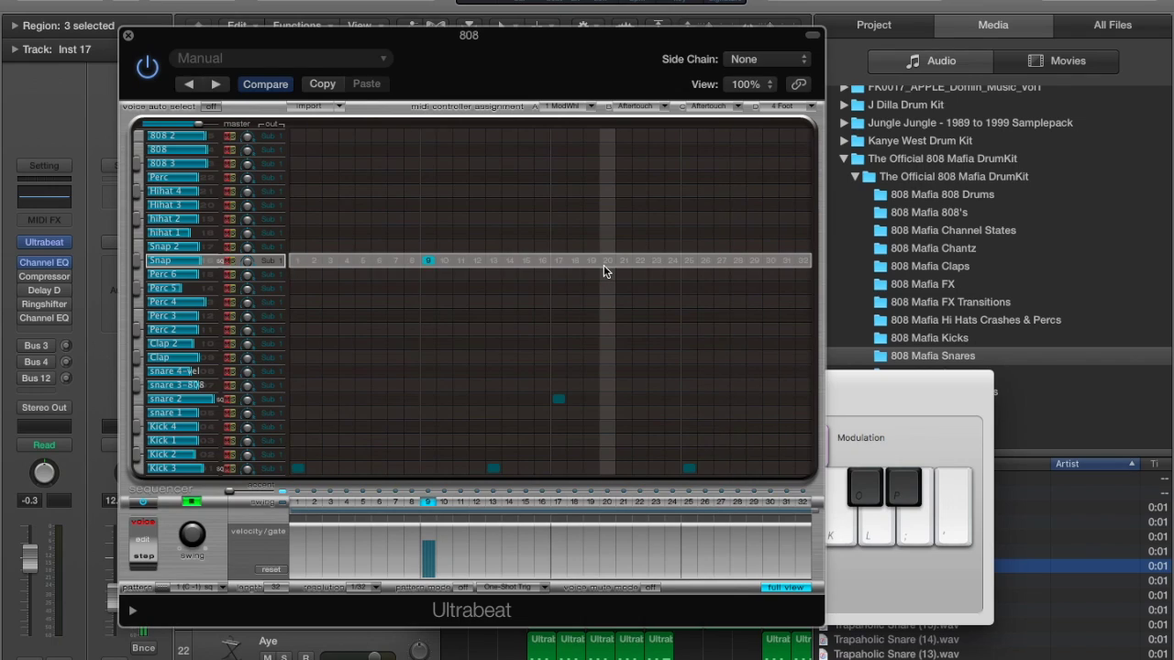
click(689, 263)
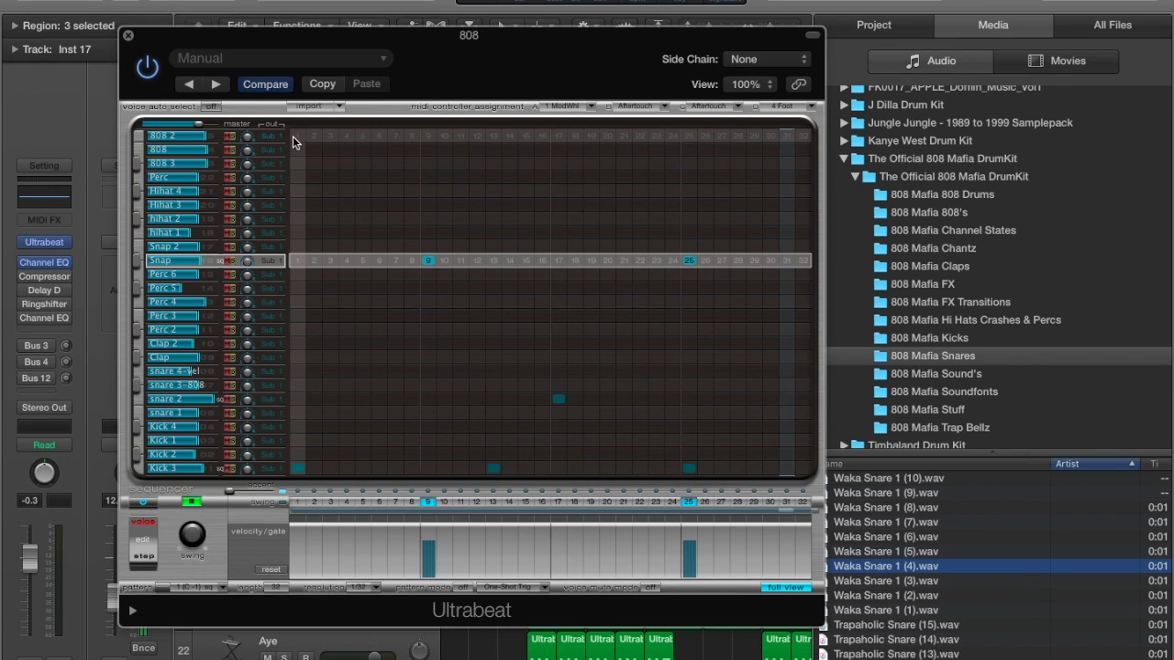
key(super+k)
- Audition the drum sounds, including snare 2, from the Musical Typing K and G keys
key(k)
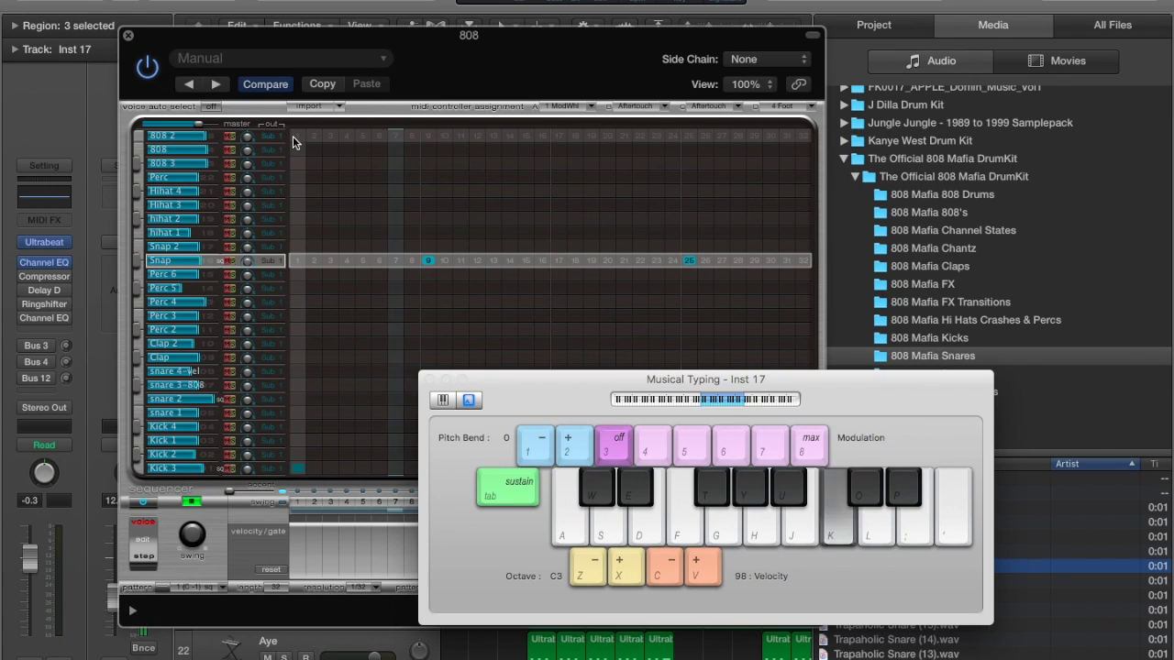
key(g)
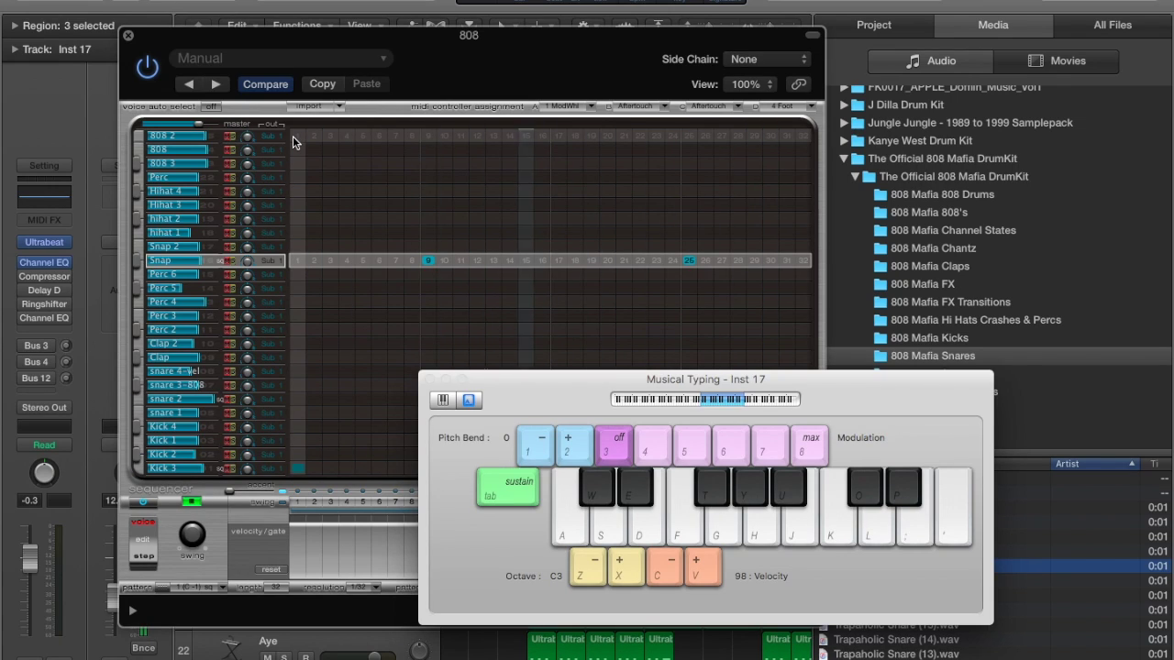
key(g)
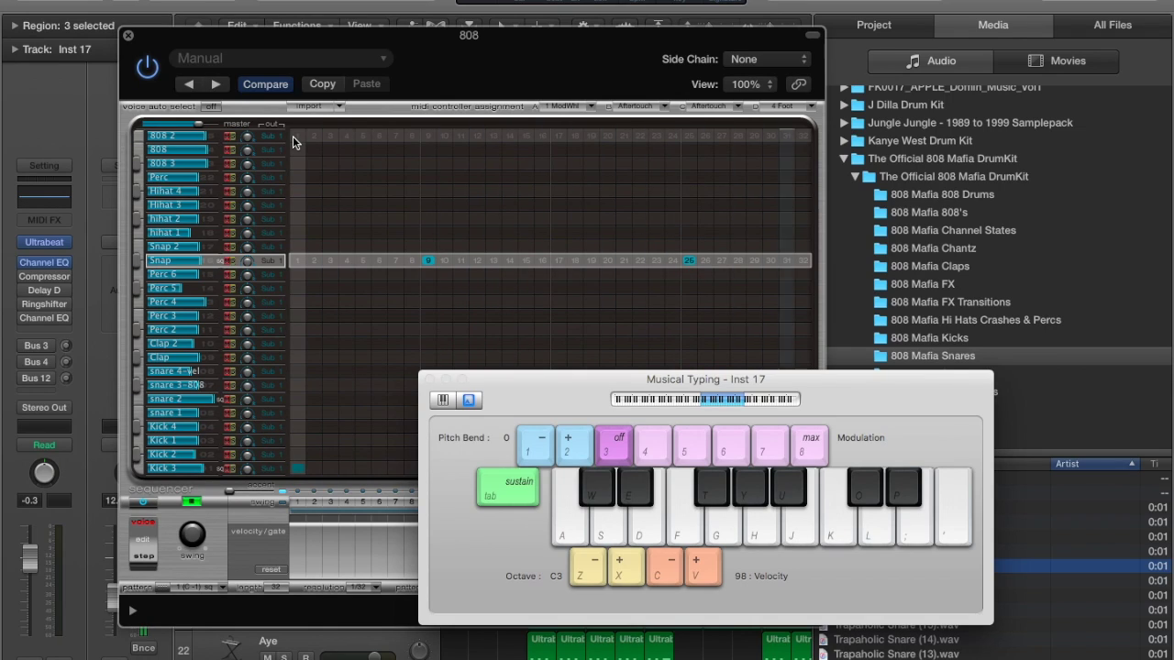
key(g)
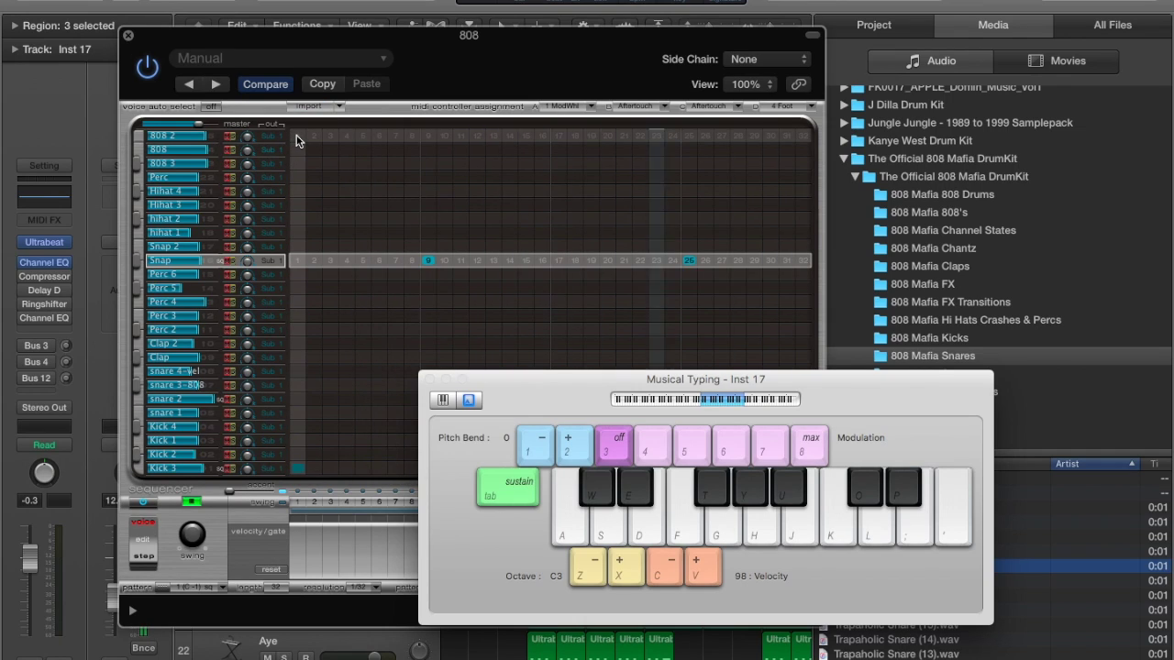
- Try 808 2 hits on steps 25 and 12, then remove both so the row stays empty
click(296, 137)
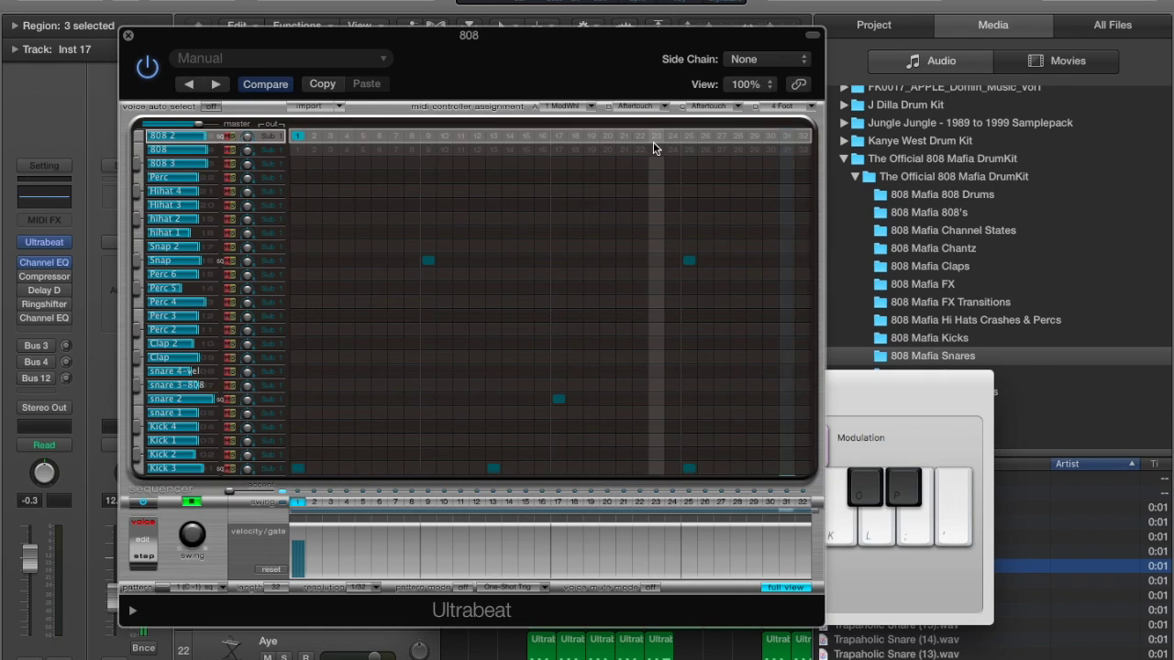
click(689, 136)
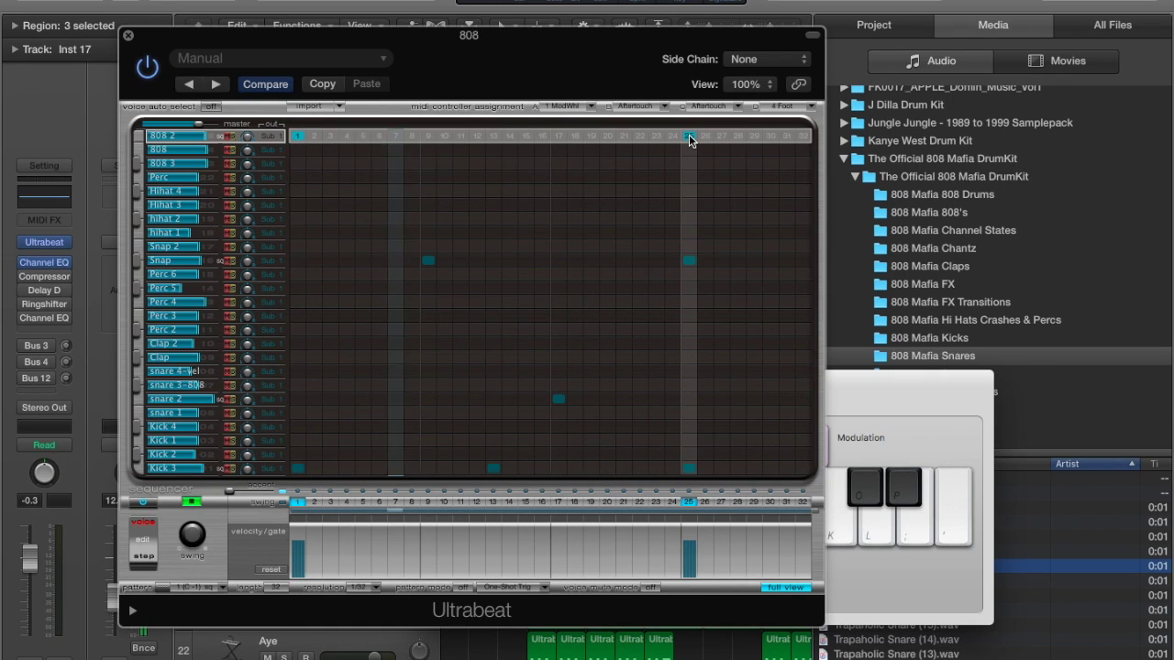
click(478, 136)
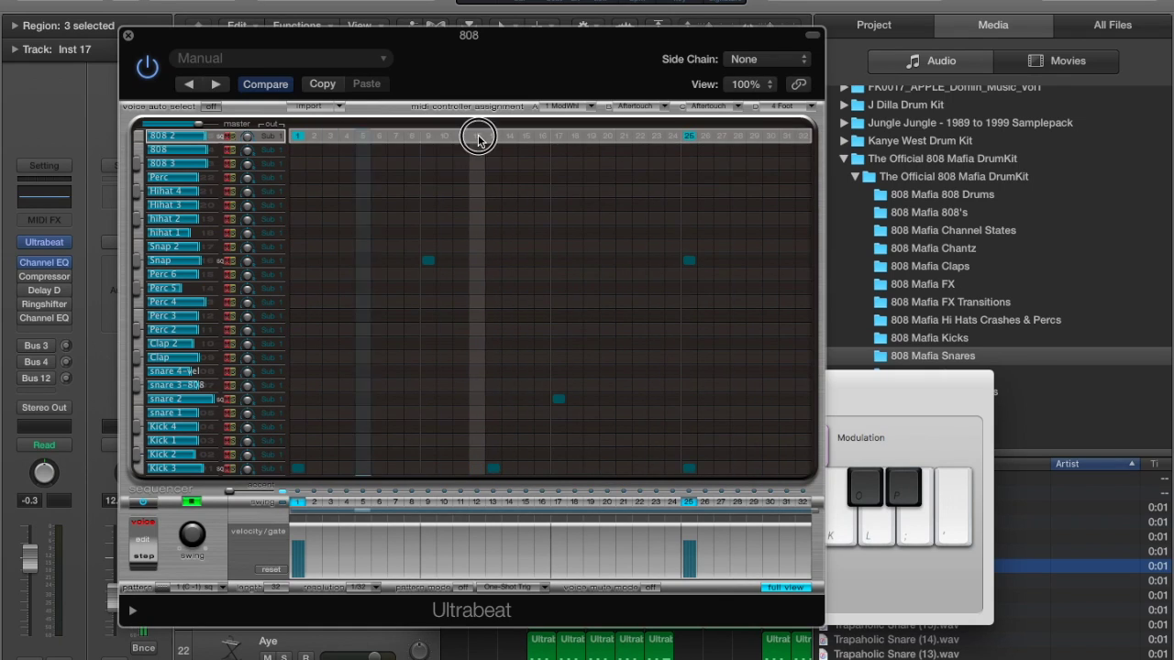
click(688, 137)
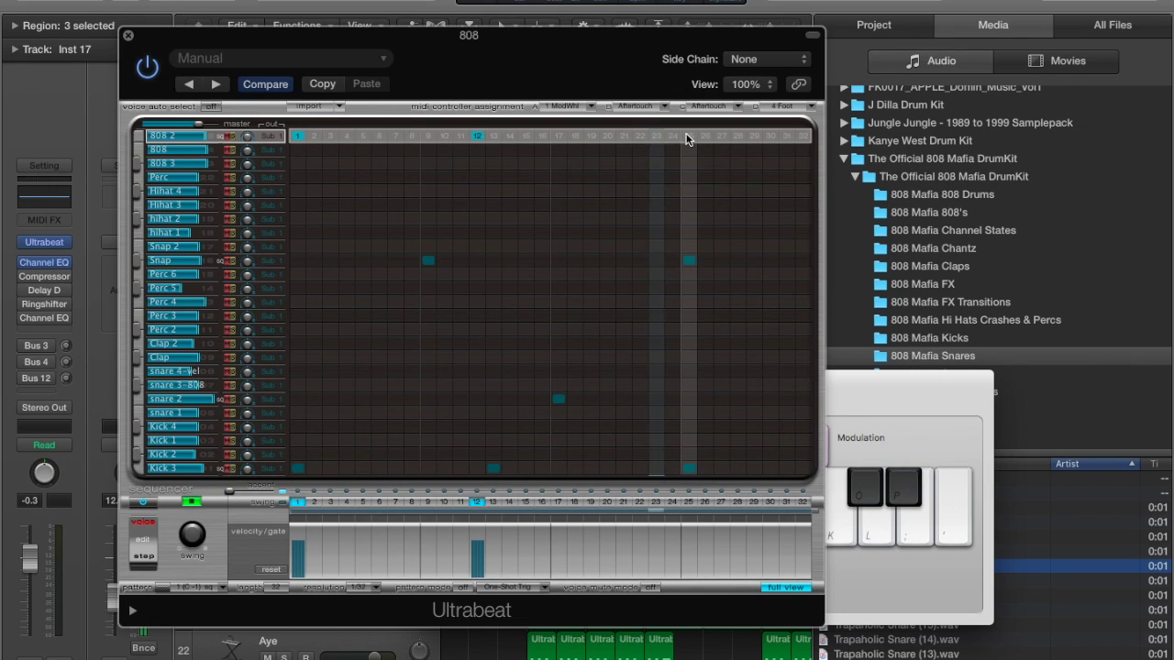
click(476, 136)
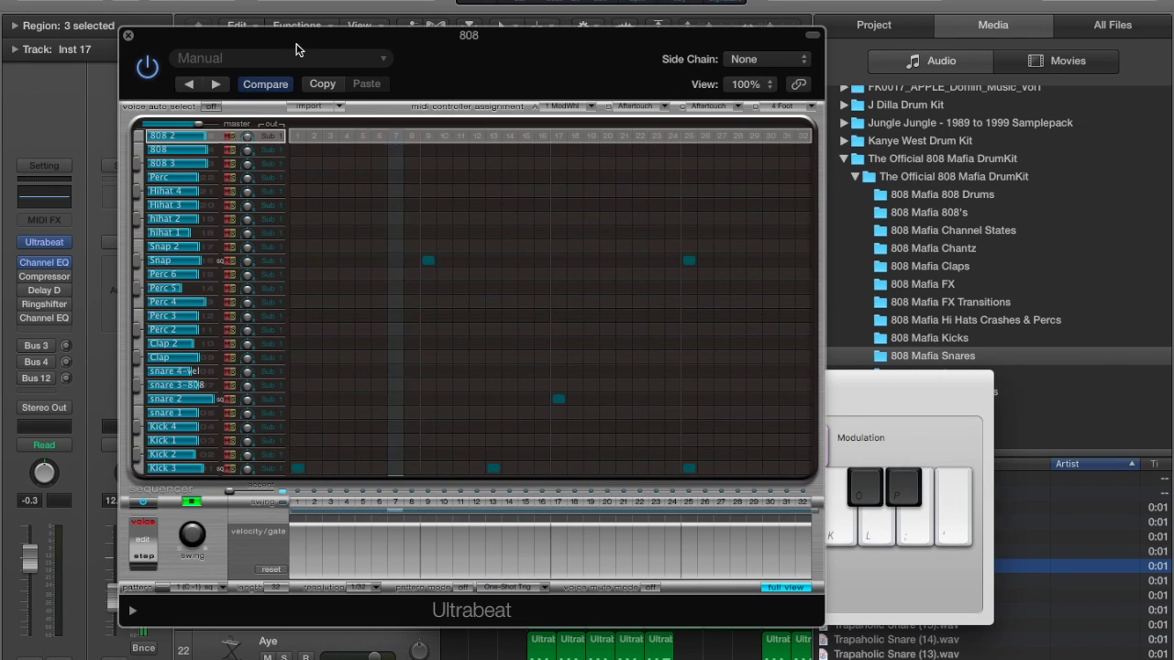
drag(307, 36, 925, 0)
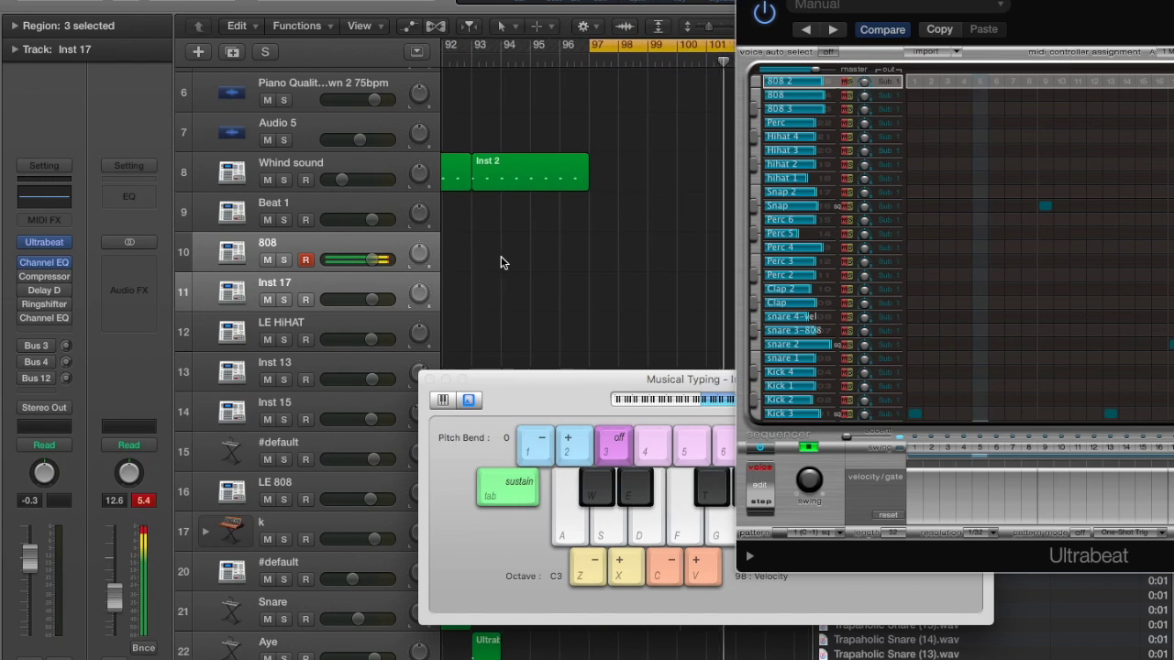
- Stop playback and drag the Ultrabeat pattern onto the 808 track as a region near bar 100
scroll(501, 263, up, 3)
scroll(501, 263, up, 3)
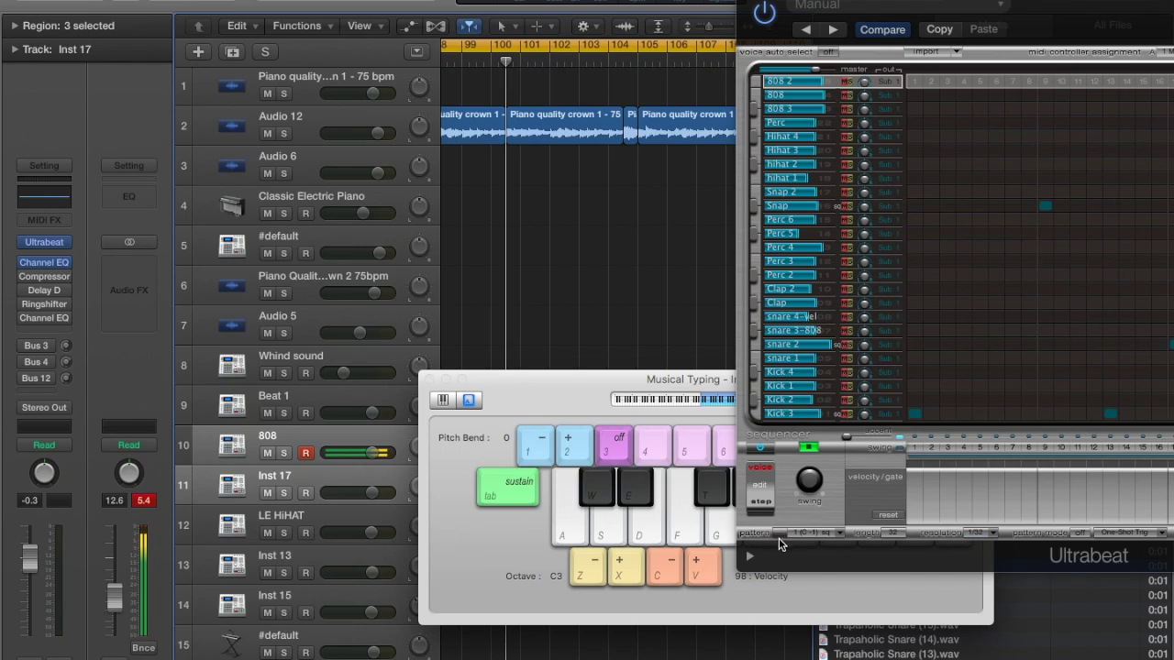
key(space)
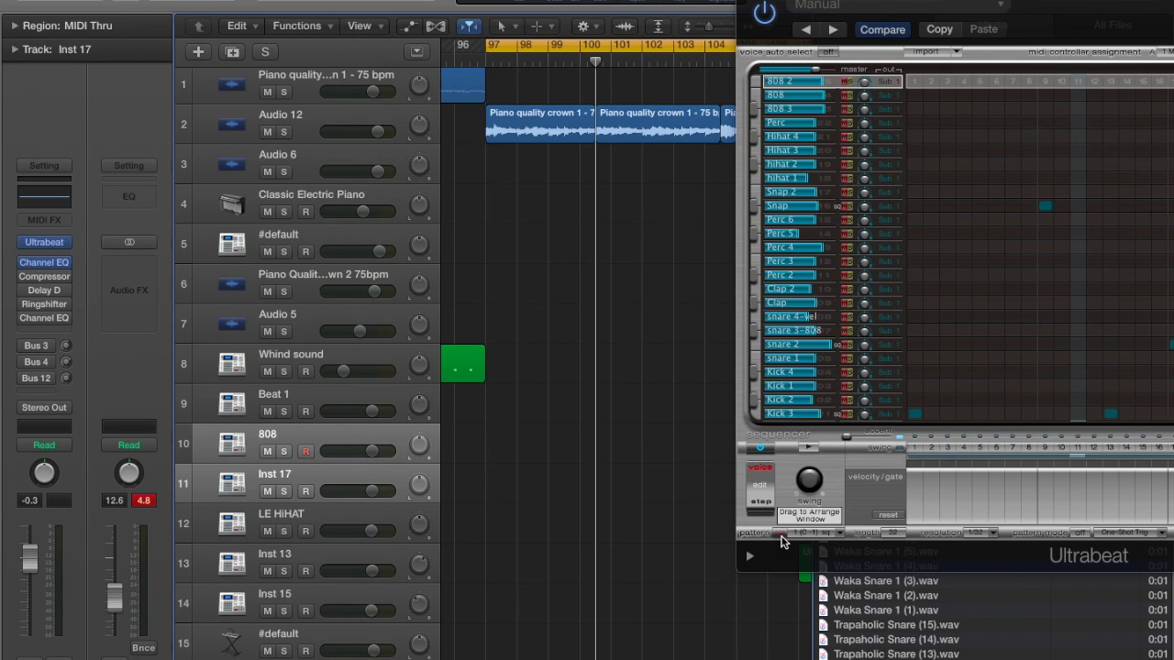
click(777, 536)
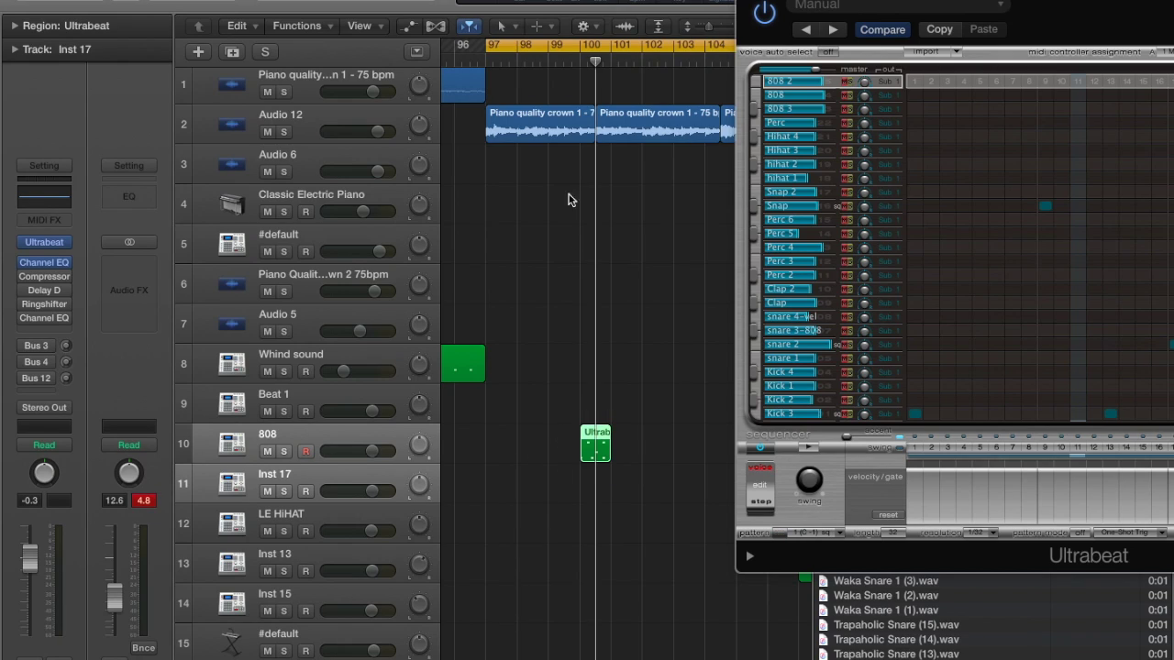
drag(591, 430, 605, 434)
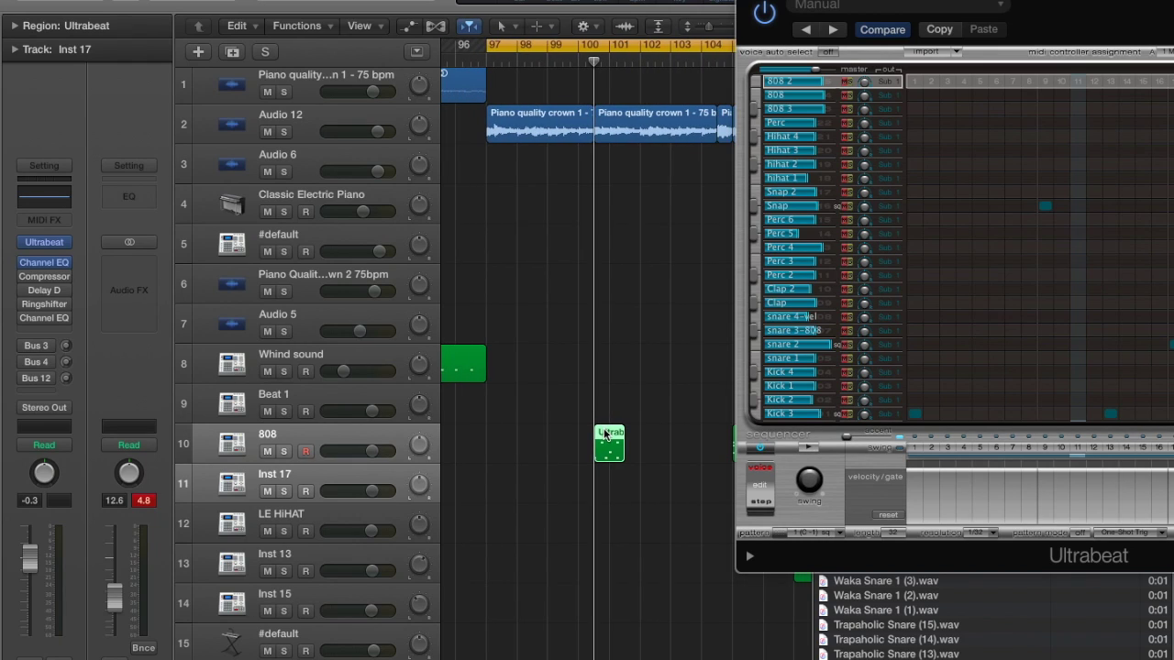
- Move the playhead to bar 97, rename the track to 'd Kit', and start playback
click(493, 64)
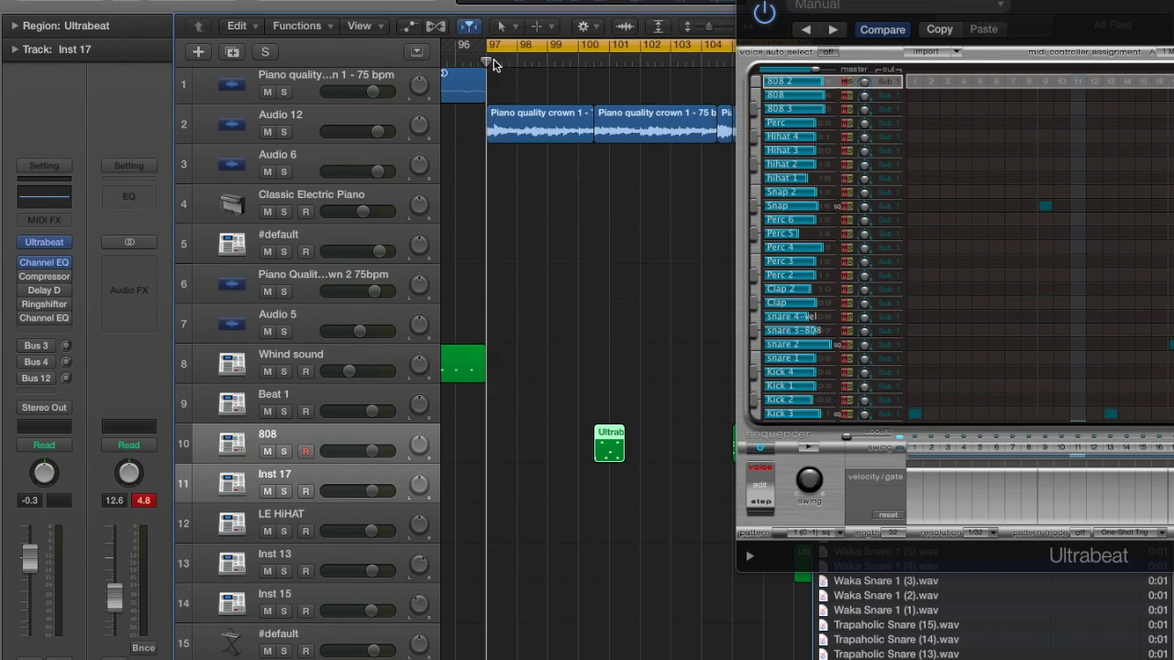
double_click(264, 436)
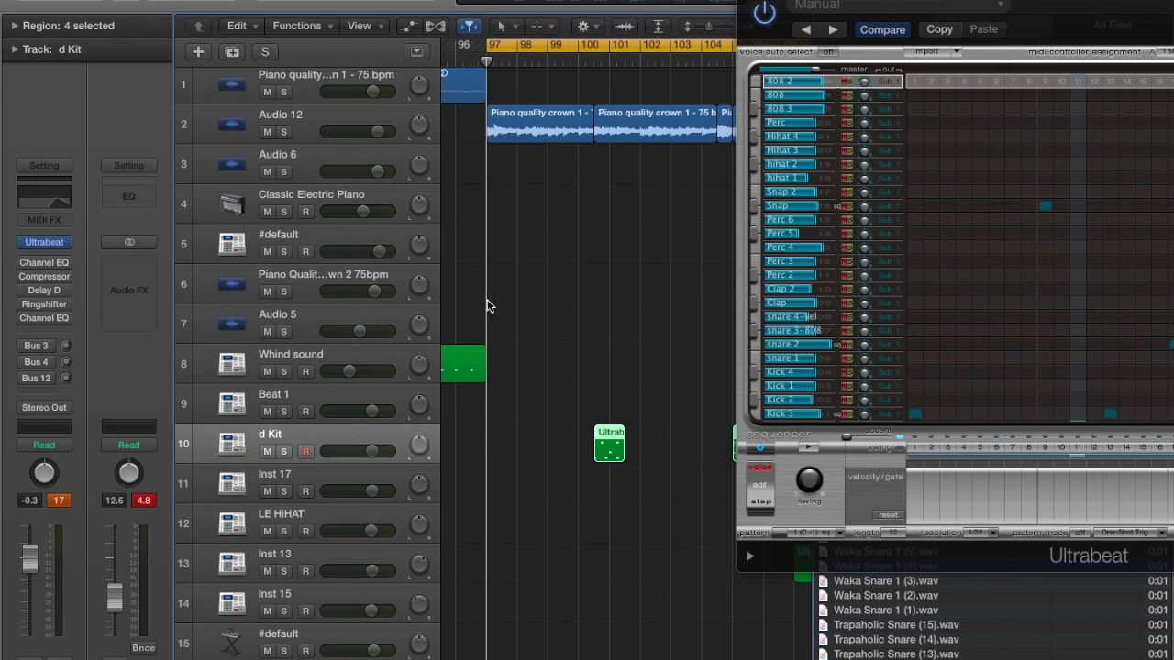
key(space)
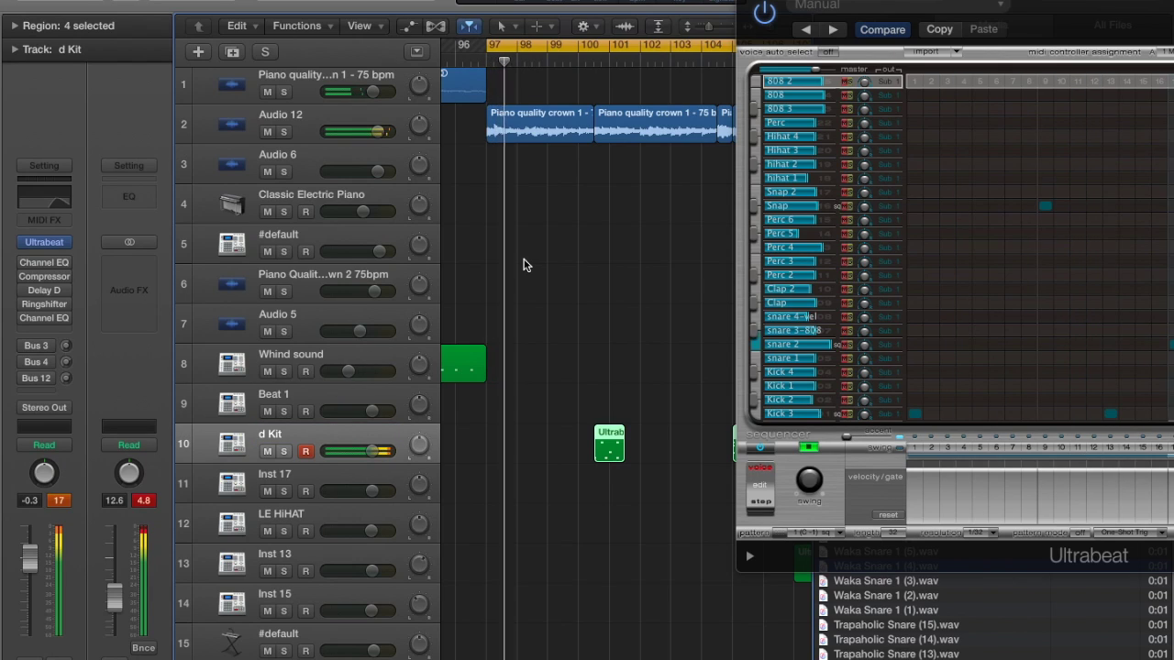
- Switch off Ultrabeat's internal step sequencer and play the region again from bar 97
click(759, 449)
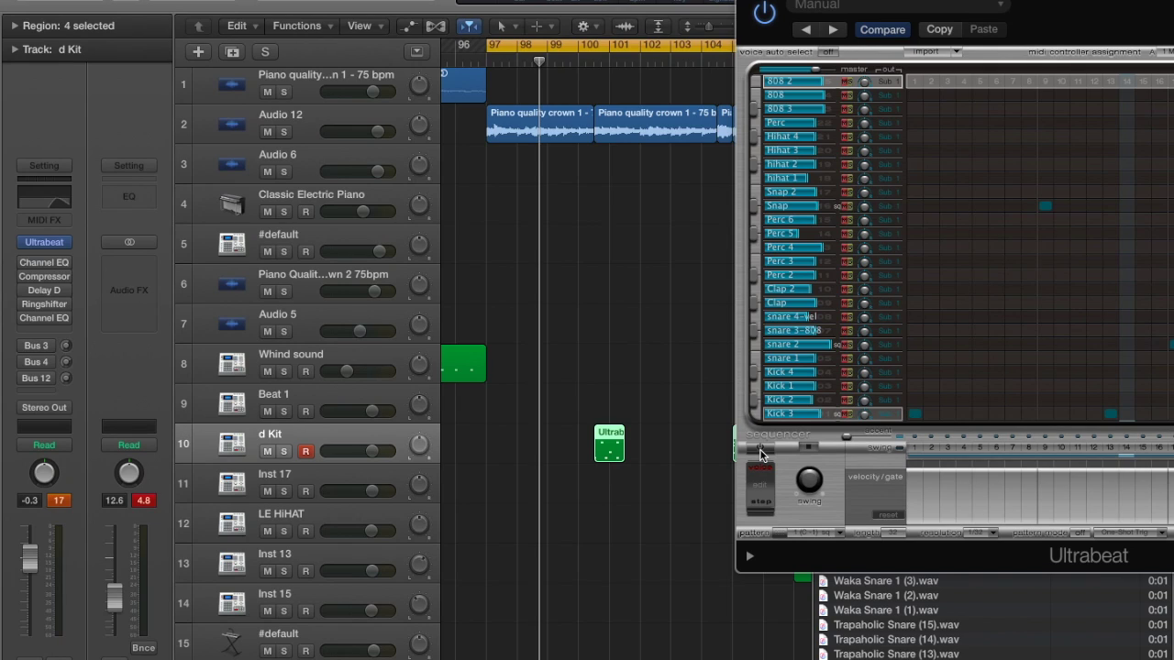
key(space)
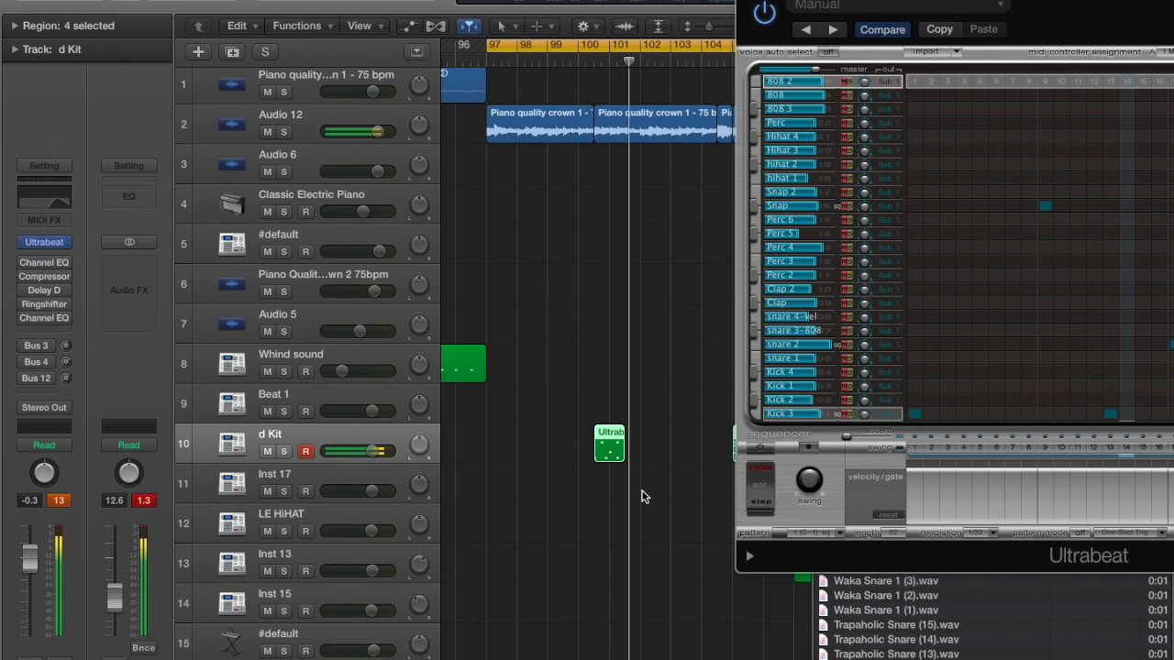
click(845, 536)
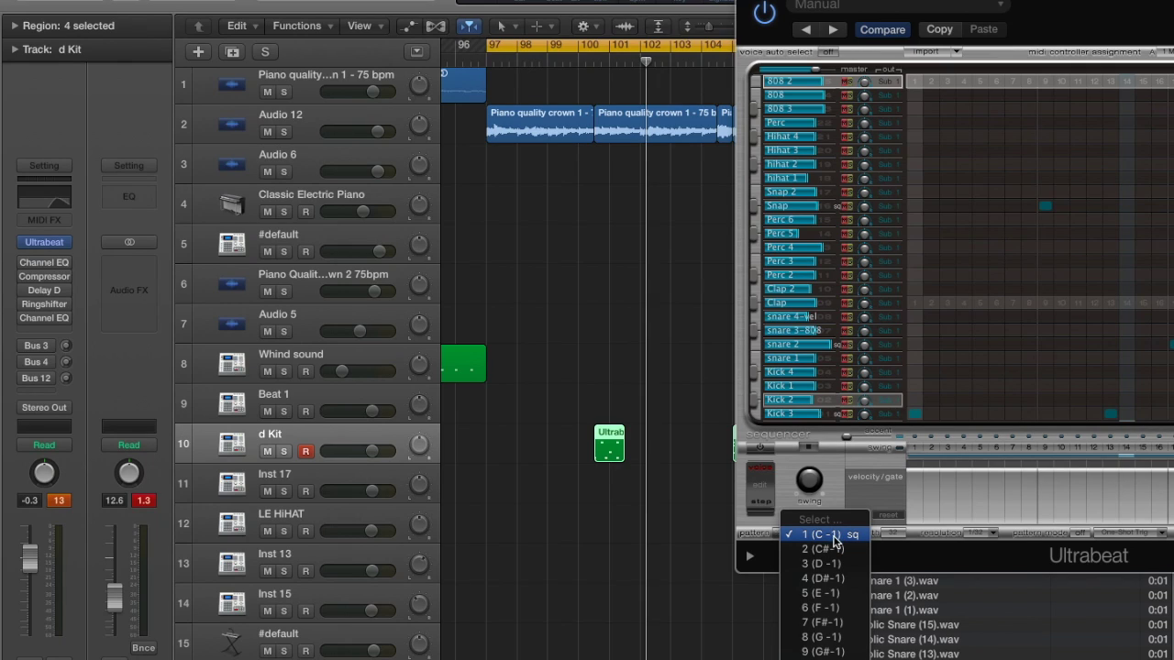
- Copy pattern 1's kick, snap and snare steps and paste them into empty pattern 2 (C#-1)
key(Escape)
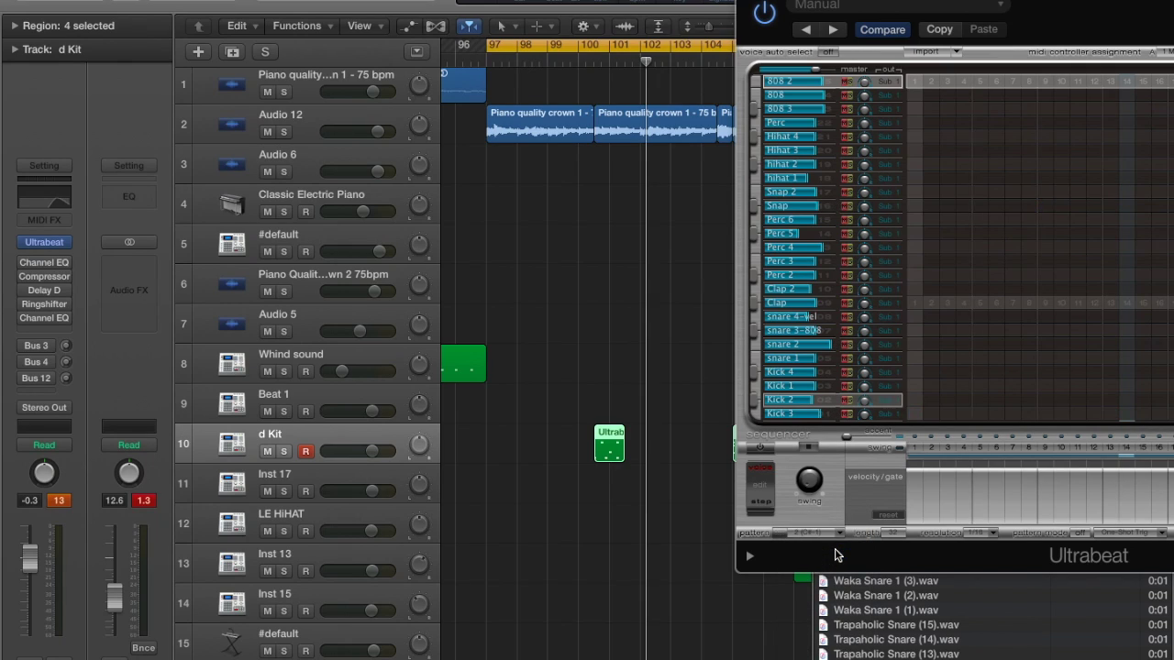
drag(1054, 18, 915, 20)
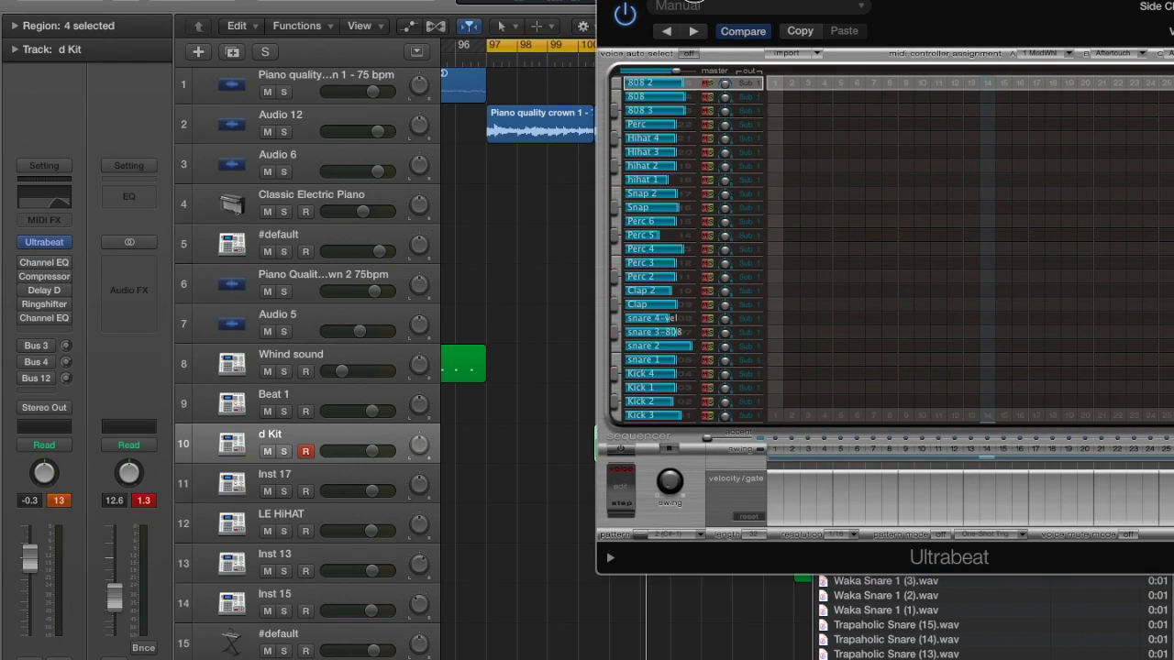
drag(915, 21, 1023, 20)
click(769, 536)
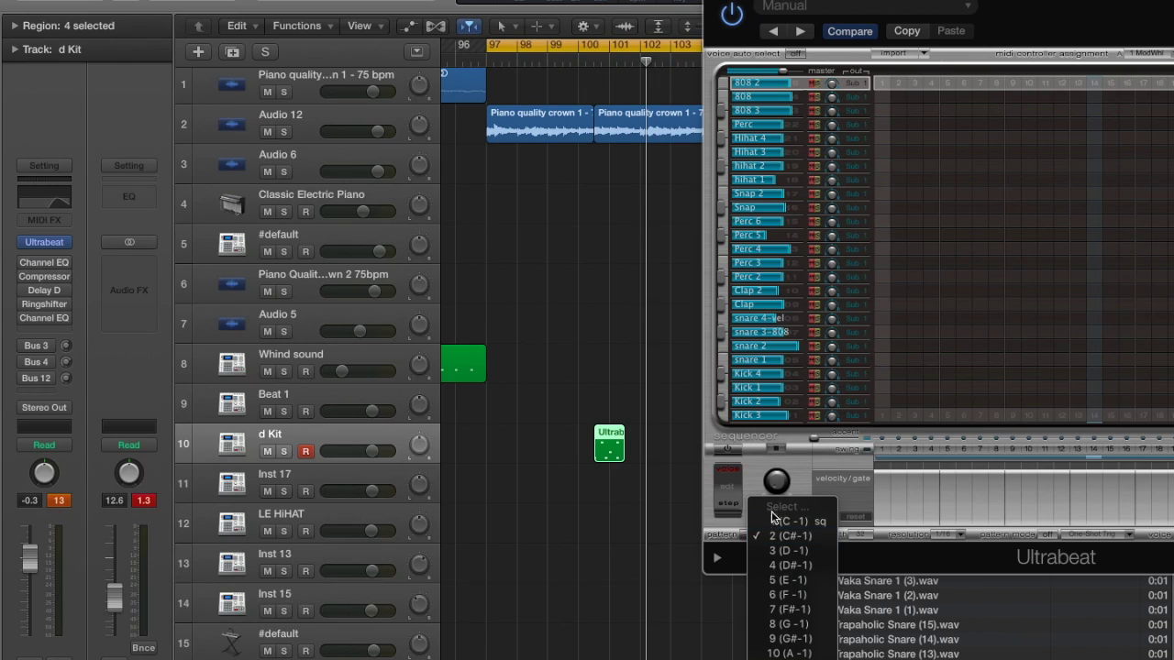
click(771, 514)
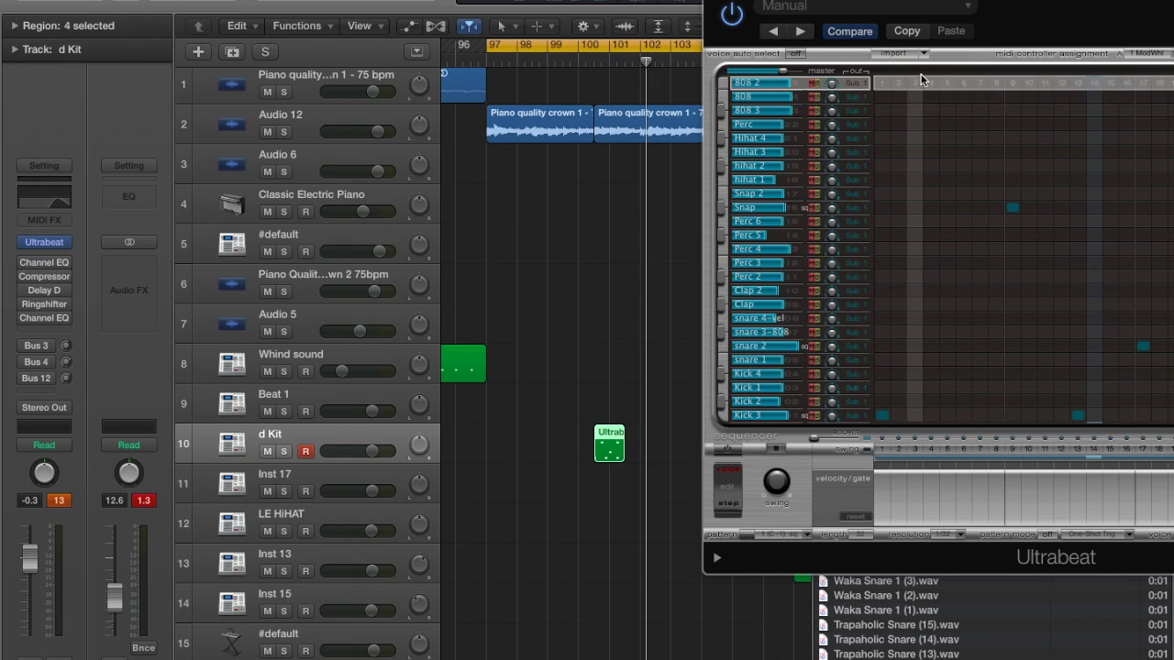
click(906, 31)
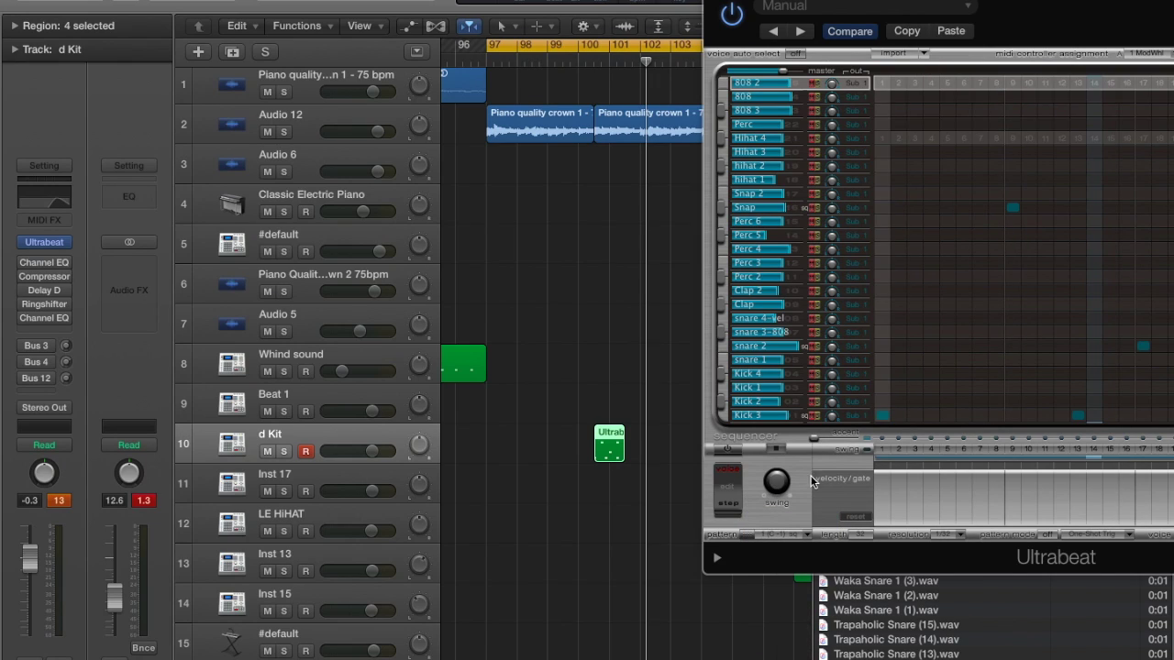
click(794, 536)
click(796, 550)
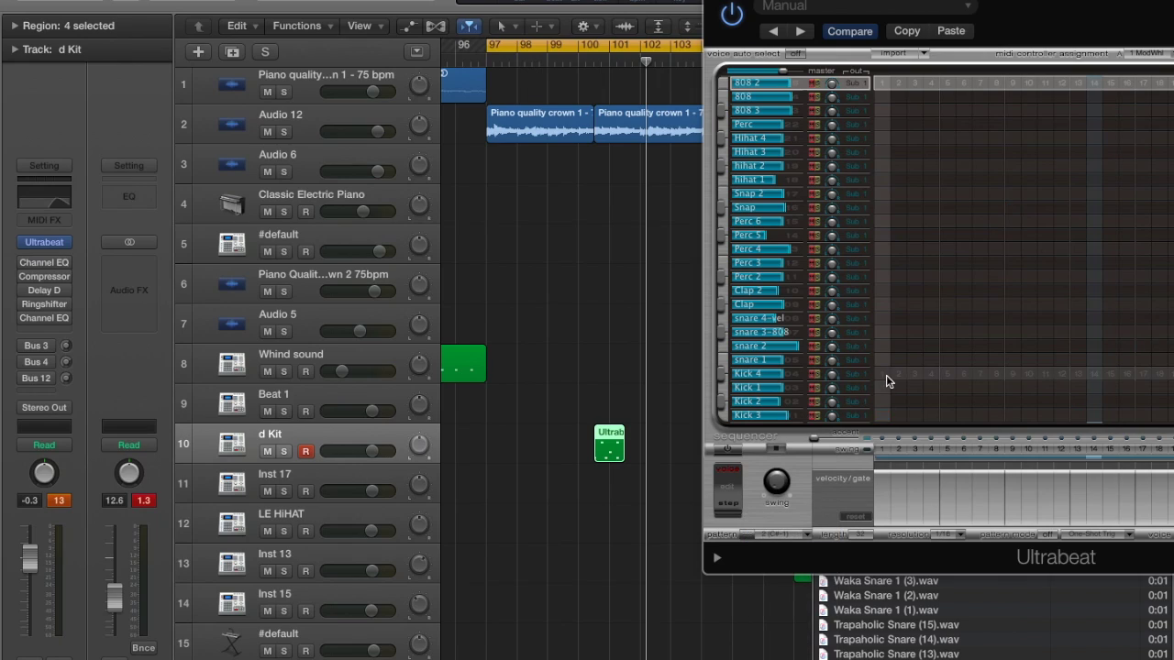
click(952, 31)
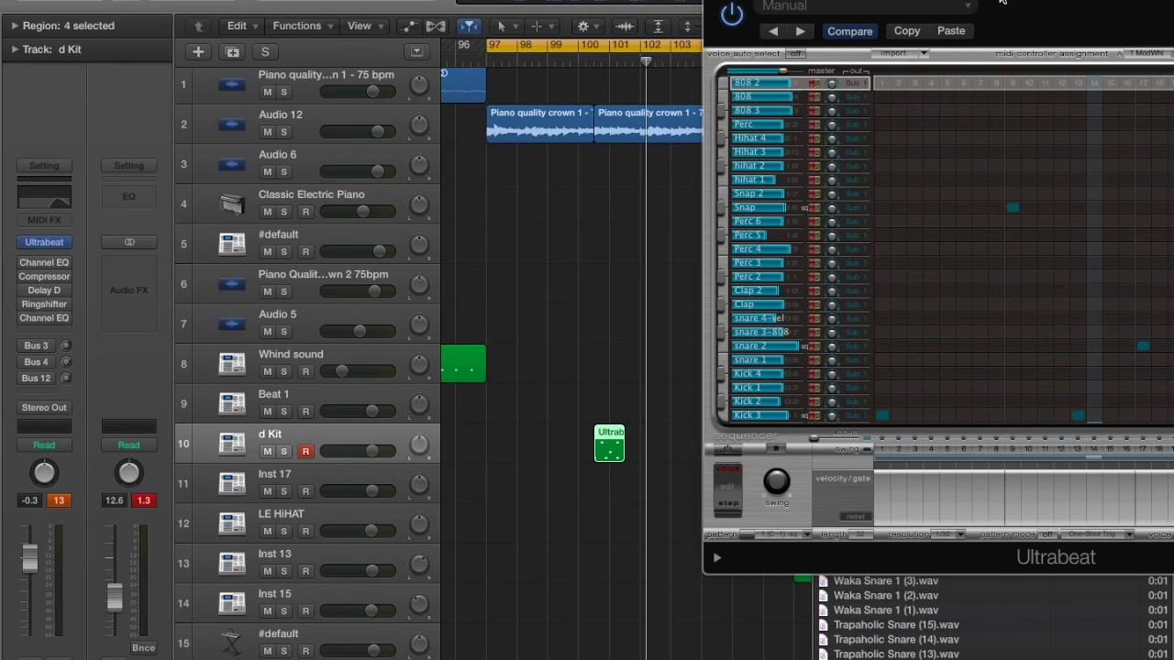
- Loop the d Kit Ultrabeat region out to 102 2 1 1, then bring Ultrabeat back into view
drag(1002, 3, 798, 2)
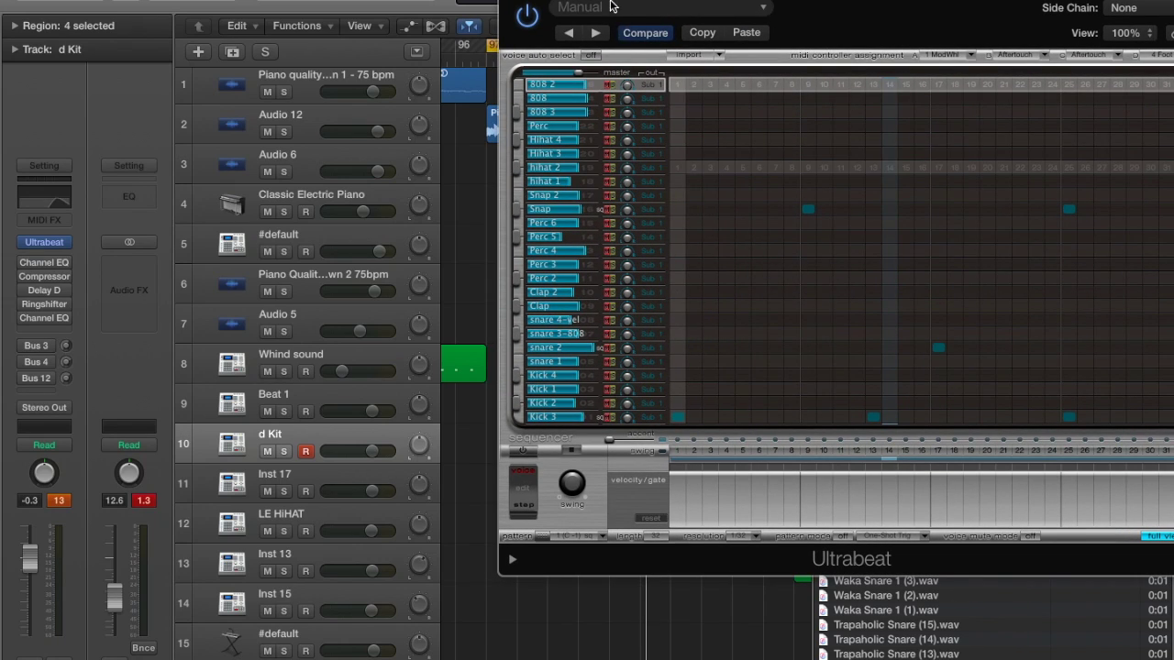
drag(611, 6, 885, 3)
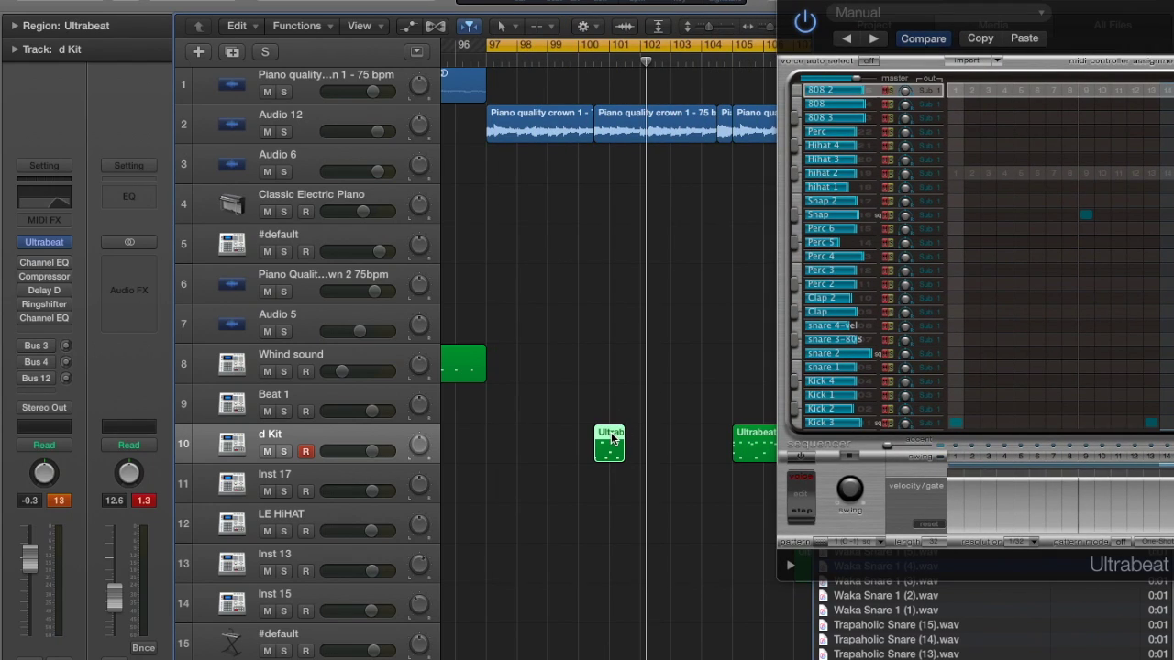
drag(620, 431, 655, 439)
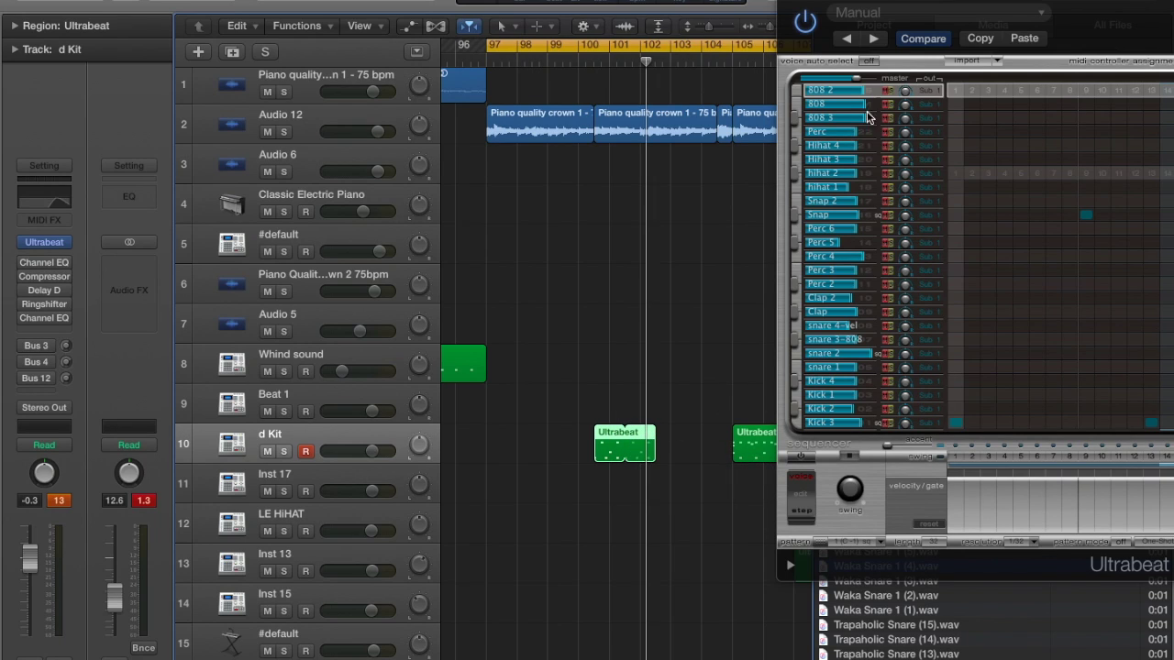
drag(862, 2, 496, 11)
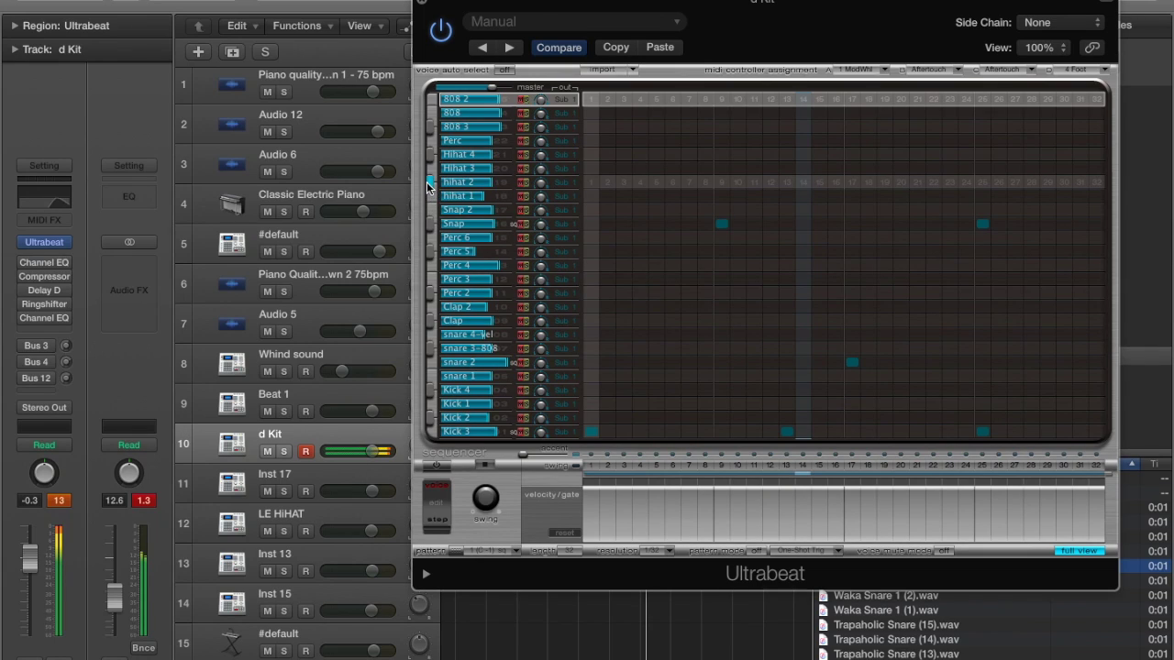
- Turn Ultrabeat's step sequencer on, fill hihat 2 on downbeats, and start the pattern playing
click(481, 465)
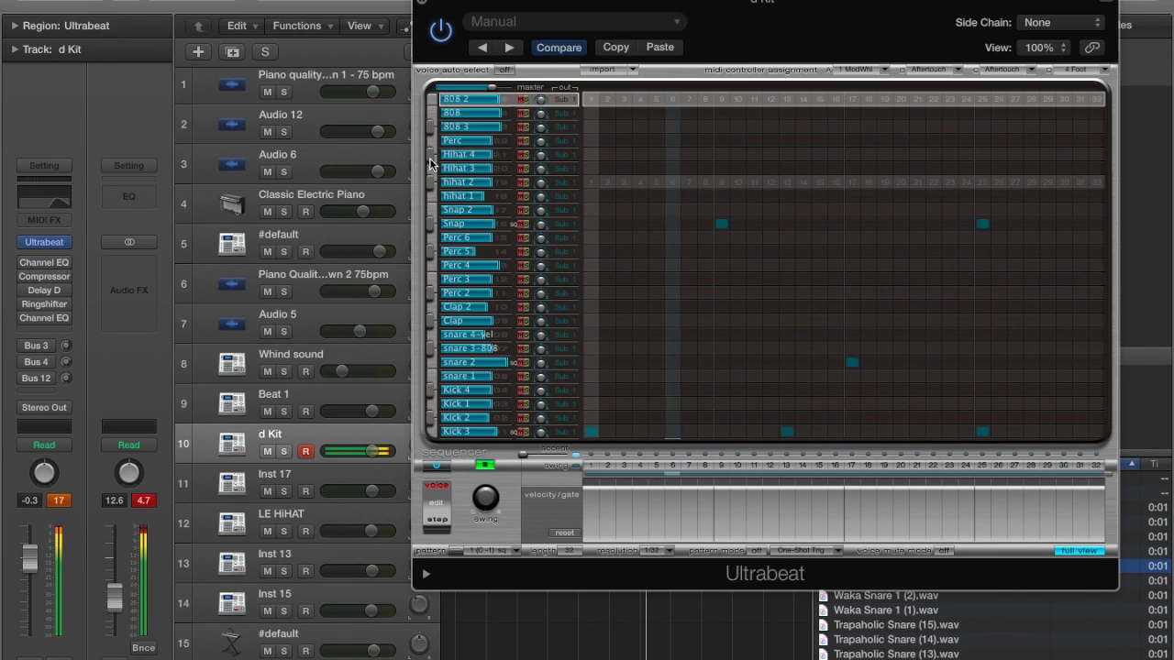
right_click(610, 189)
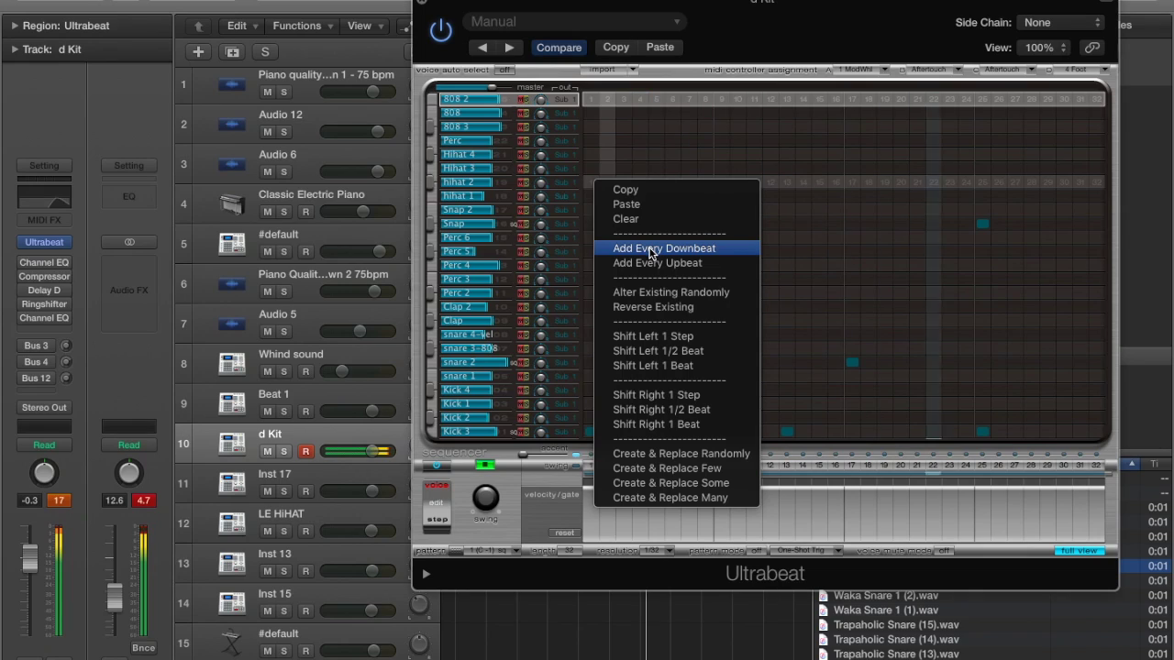
click(649, 249)
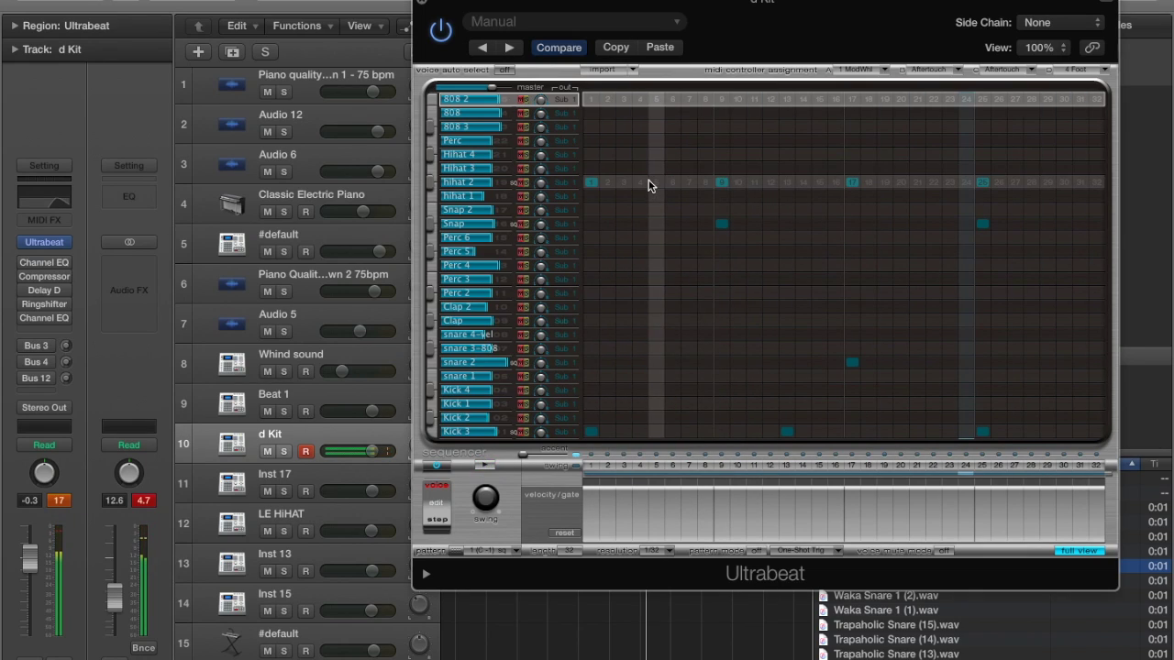
right_click(649, 186)
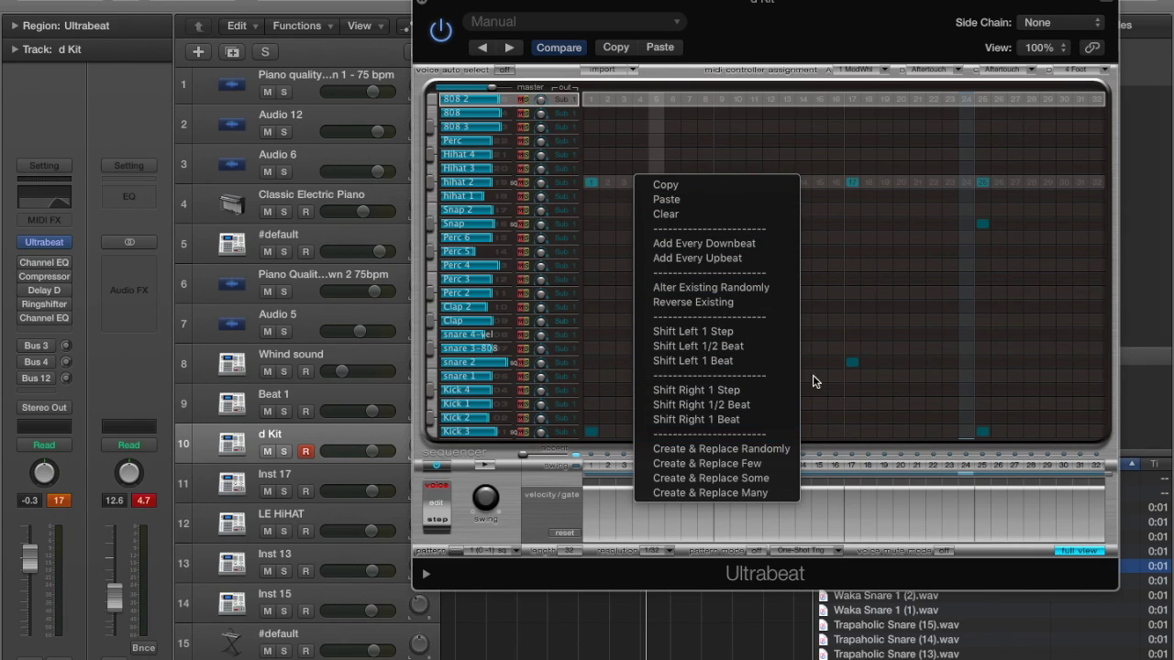
click(837, 249)
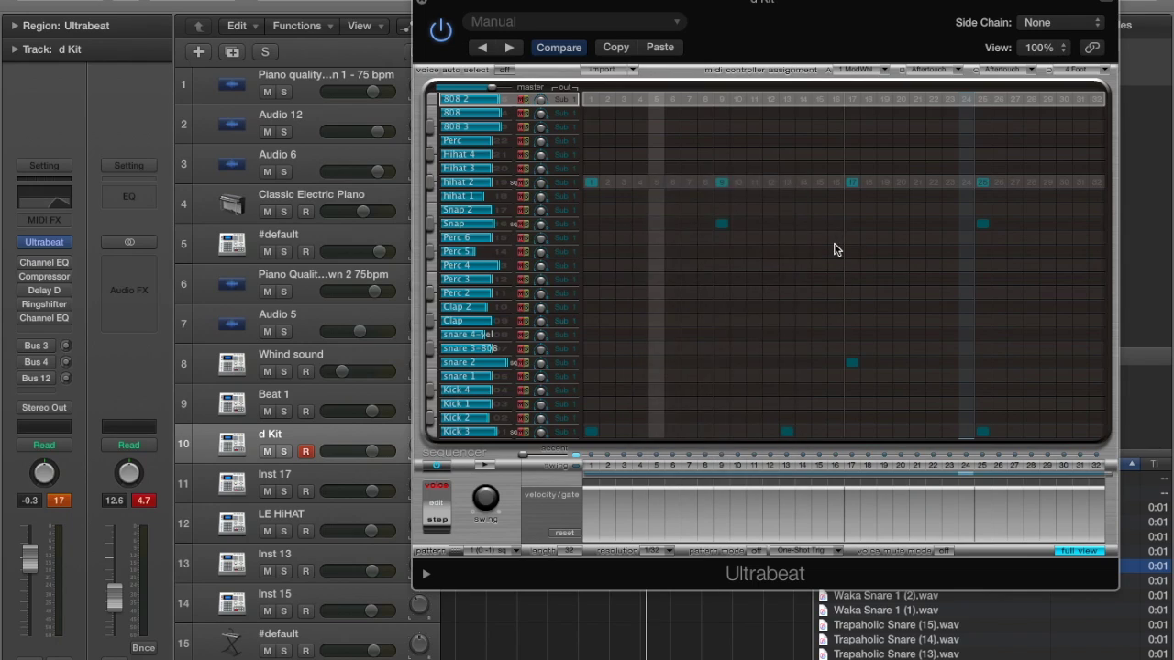
click(478, 465)
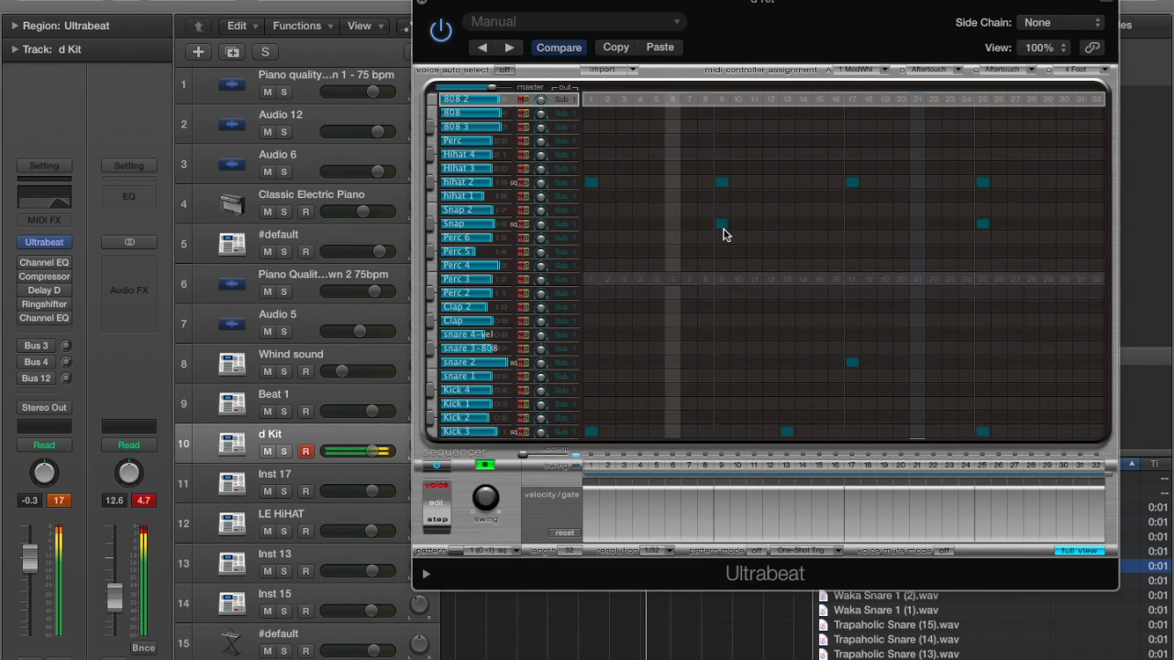
- Add every upbeat to the hihat 2 row, then turn off steps 5 and 13
right_click(660, 182)
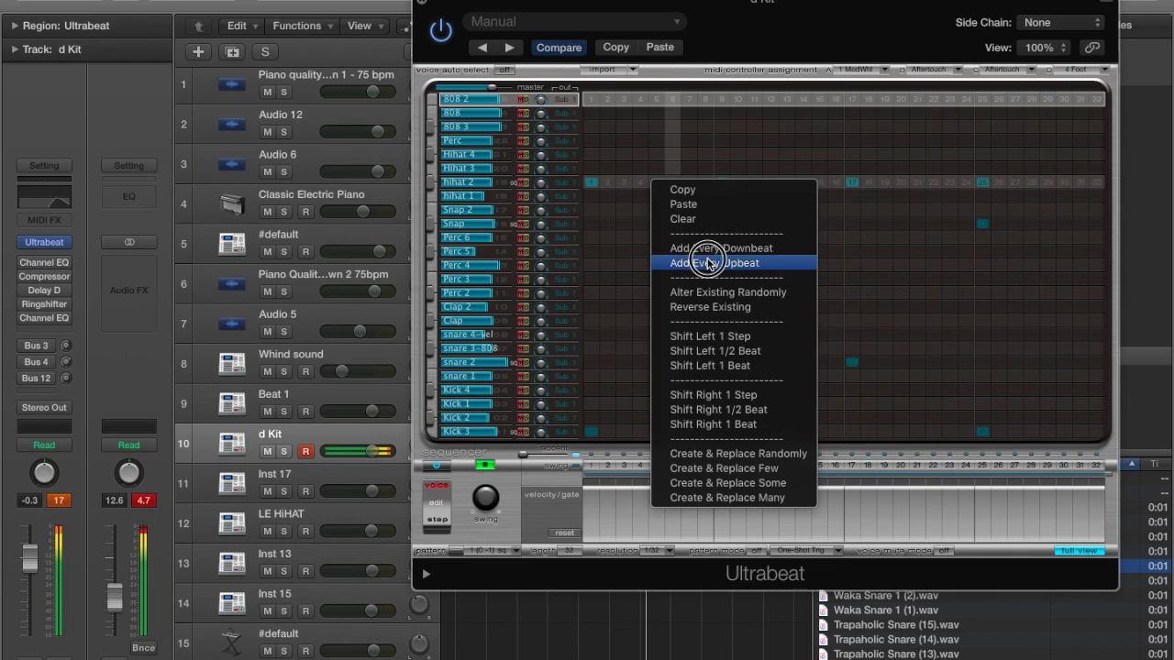
click(707, 263)
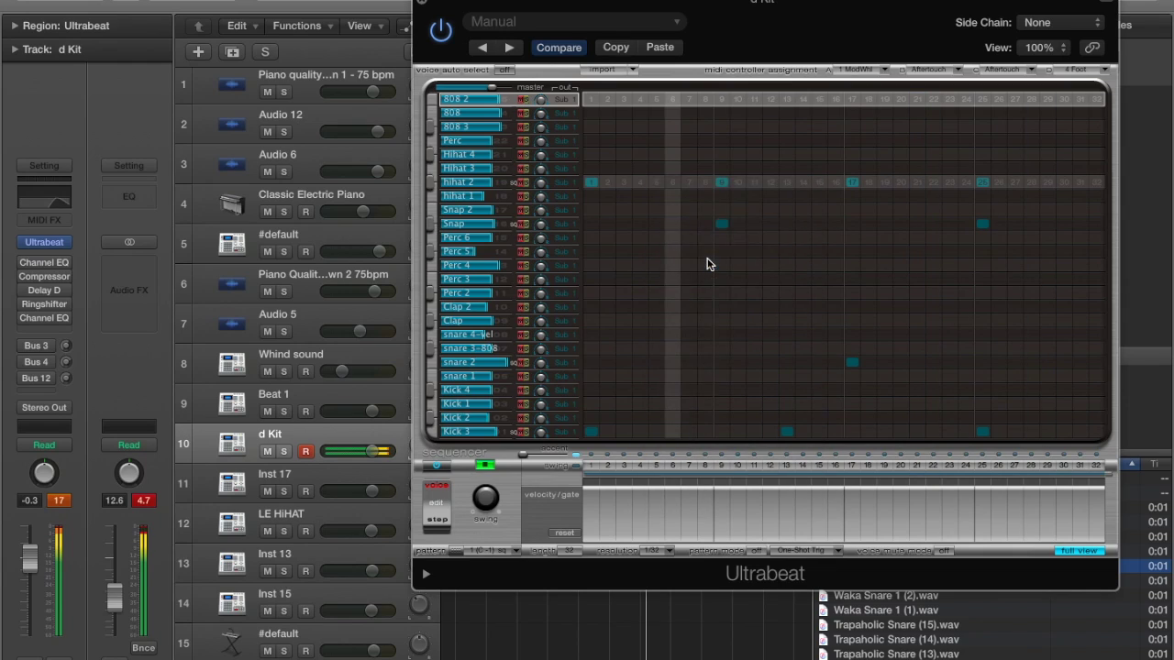
right_click(655, 188)
click(642, 195)
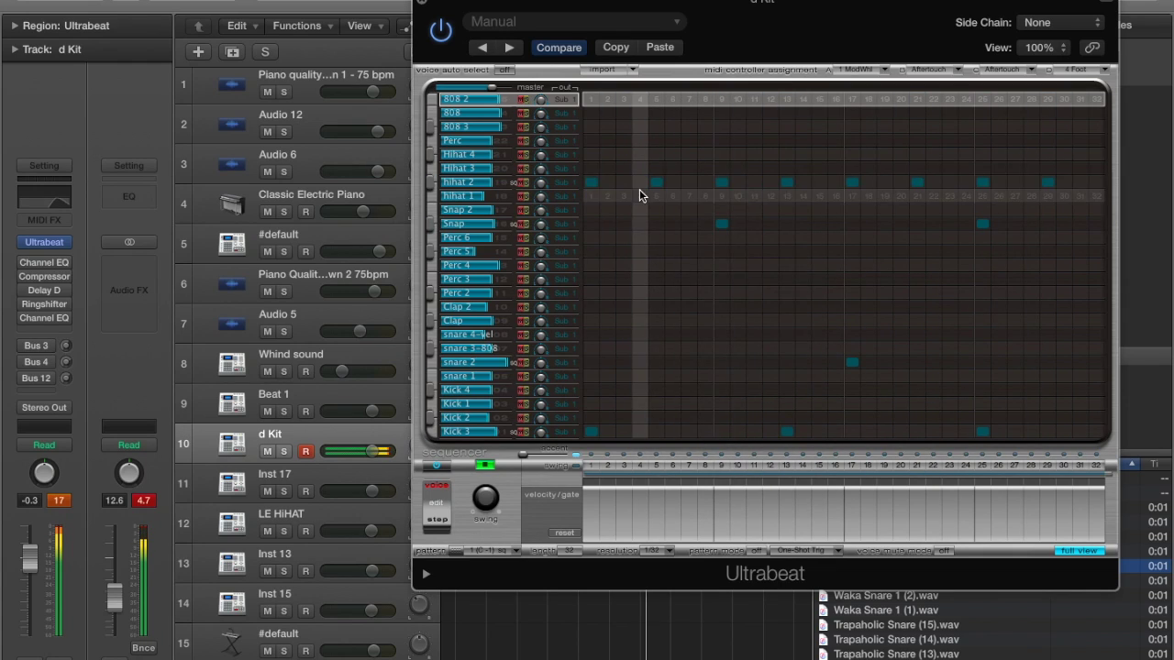
click(786, 183)
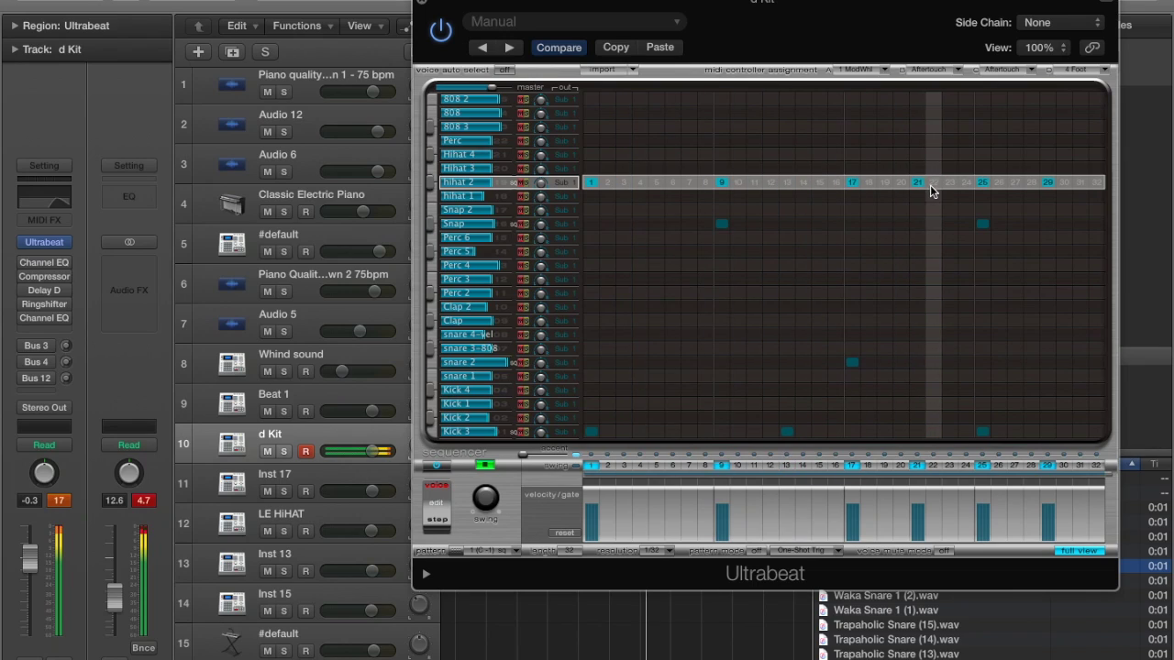
- Turn hihat 2 steps 29, 21 and 17 off and steps 10 through 16 on for a roll
click(1047, 182)
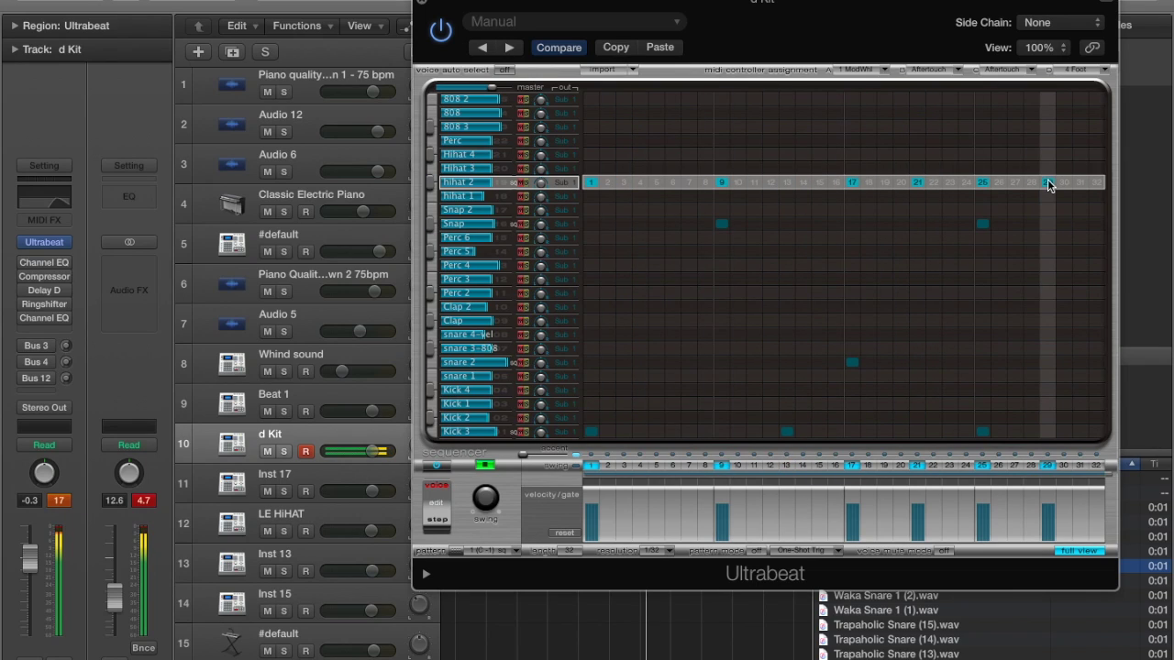
click(917, 184)
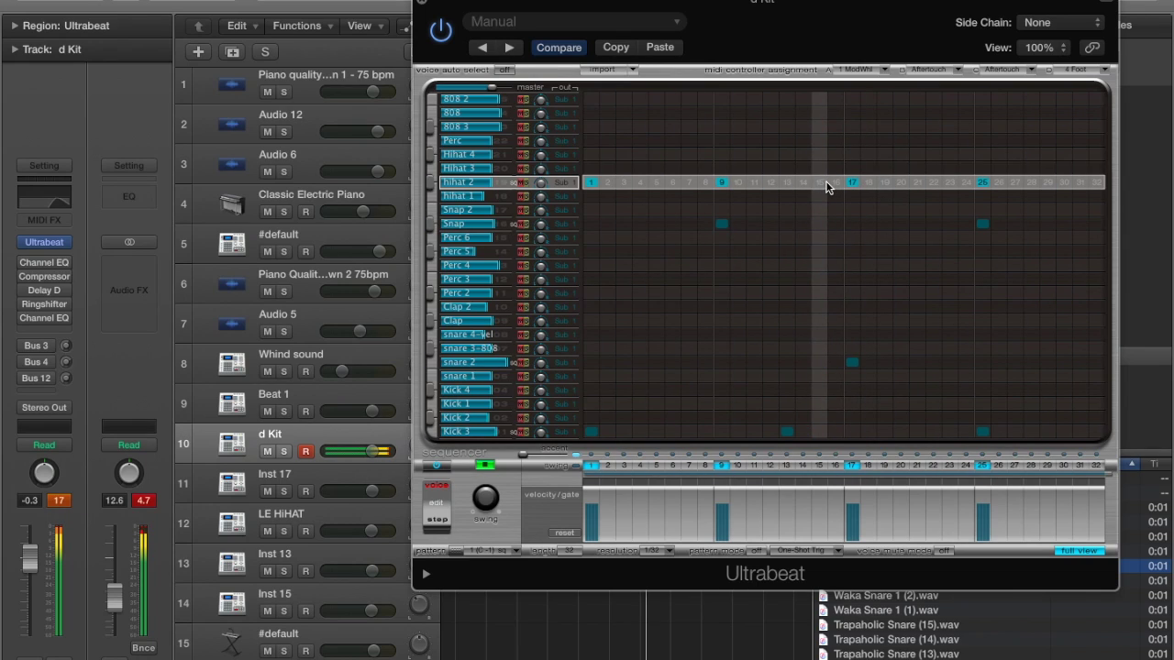
drag(782, 184, 741, 186)
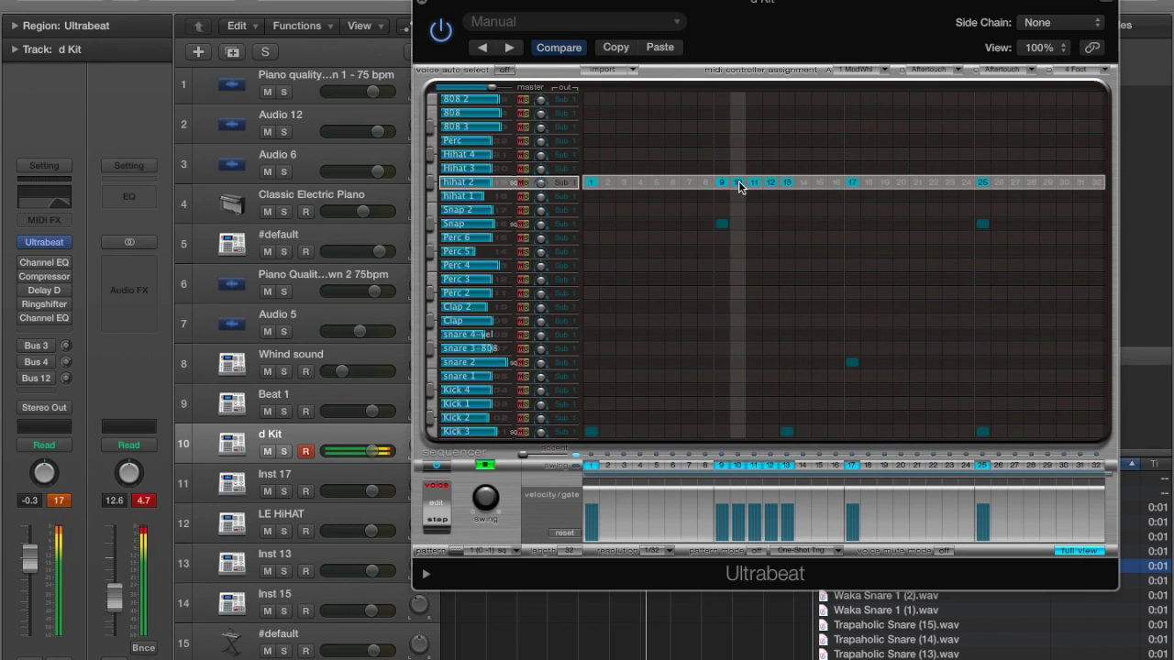
click(804, 184)
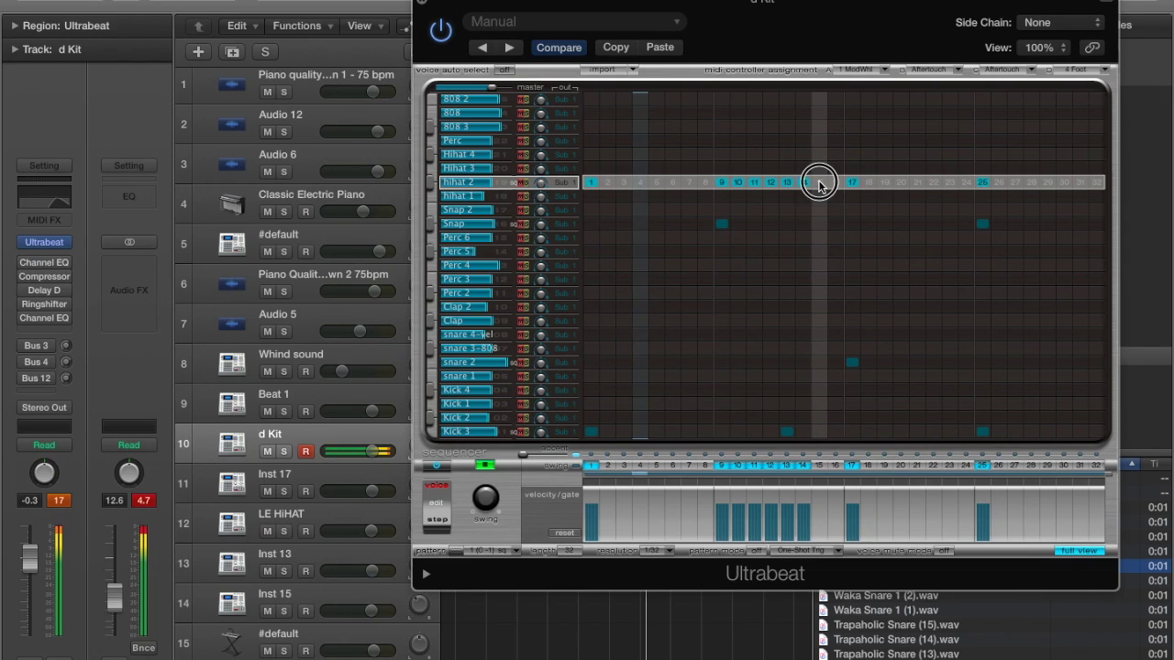
click(819, 184)
click(834, 184)
click(851, 183)
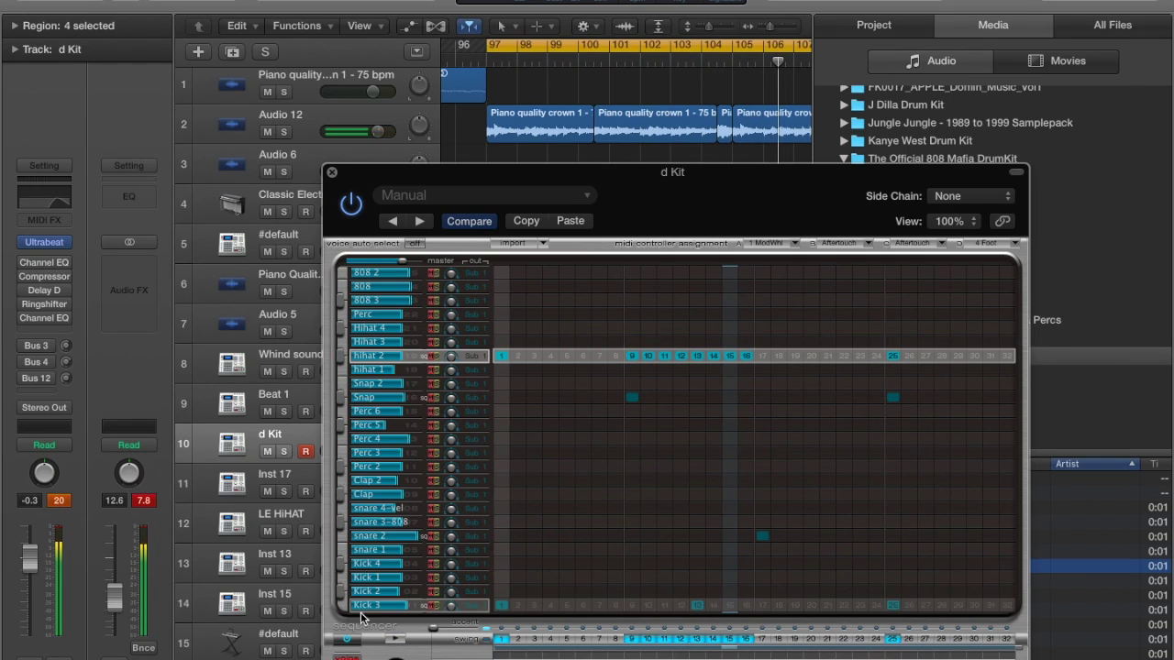
- Drag the Ultrabeat pattern onto d Kit as a new region placed right after the looped one near bar 102
drag(581, 188, 979, 69)
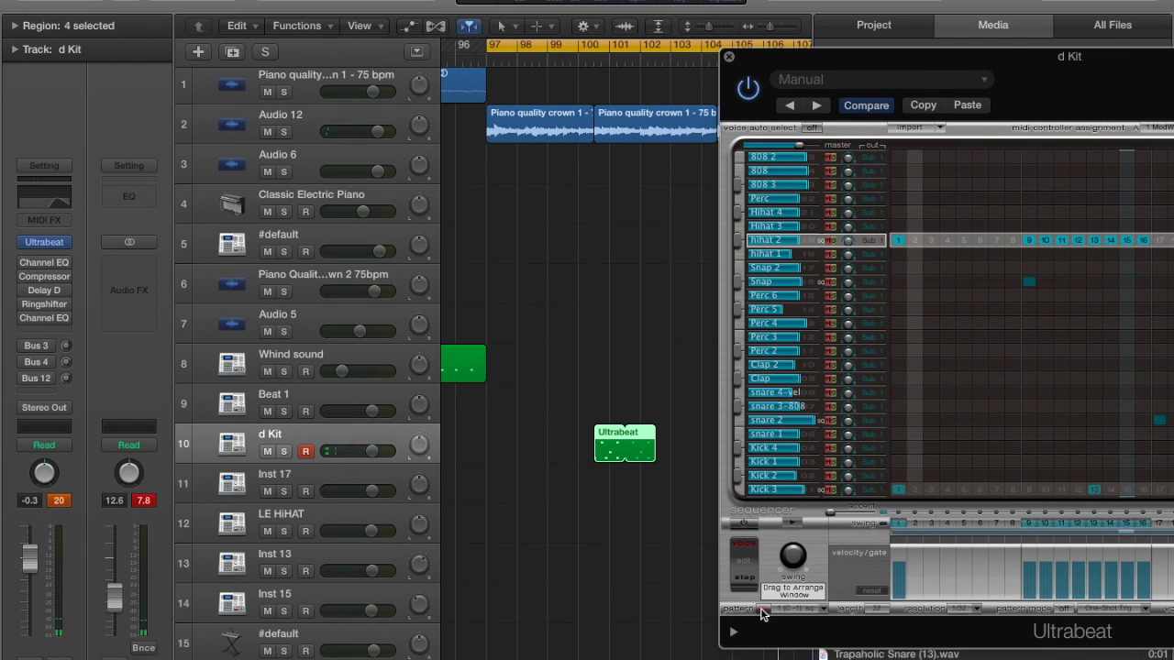
drag(761, 612, 591, 445)
key(super+Right)
key(super+Right)
drag(683, 433, 604, 436)
key(super+Left)
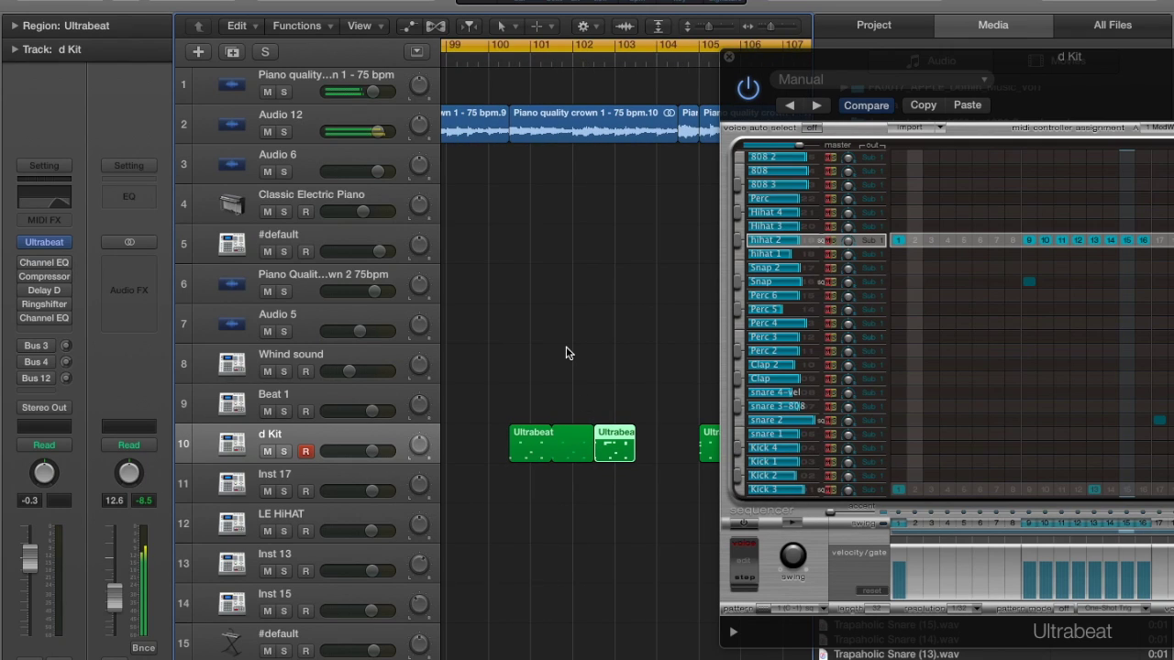
key(super+Left)
key(super+Right)
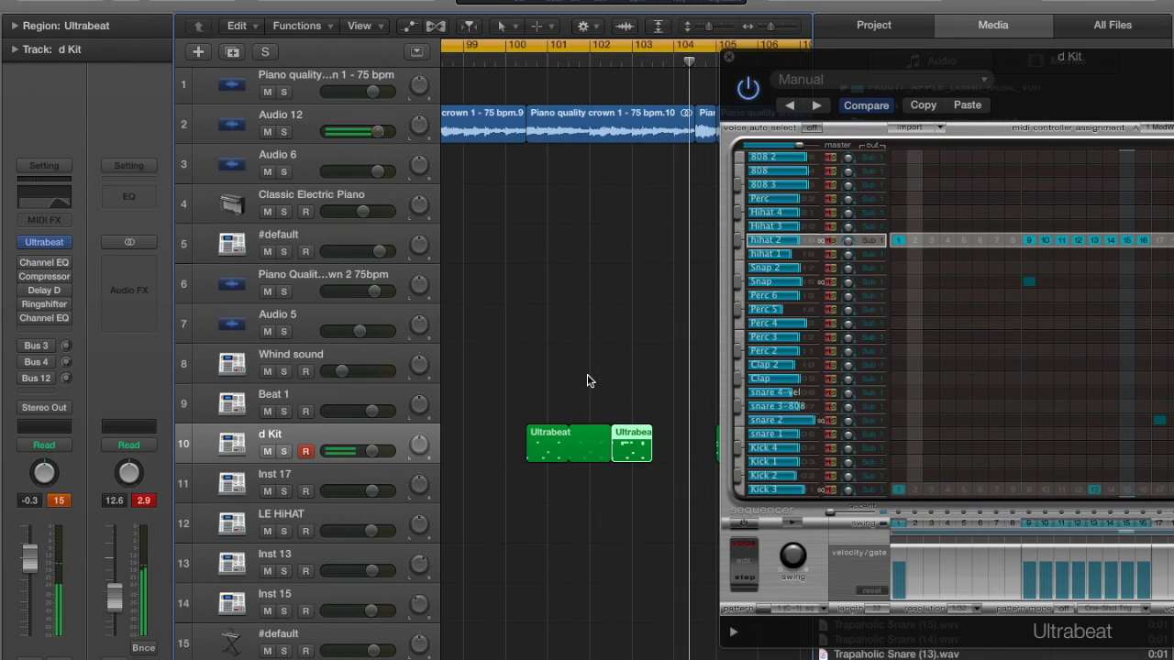
- Delete the unwanted Ultrabeat region from the d Kit track
scroll(587, 382, right, 5)
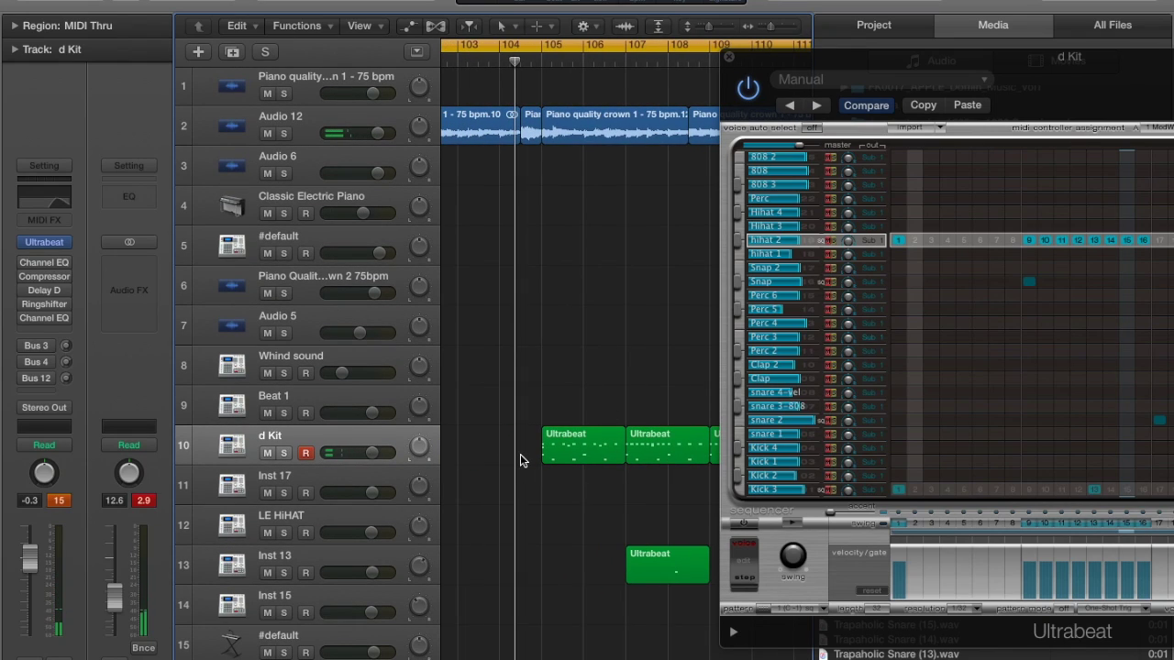
scroll(520, 454, left, 5)
click(561, 439)
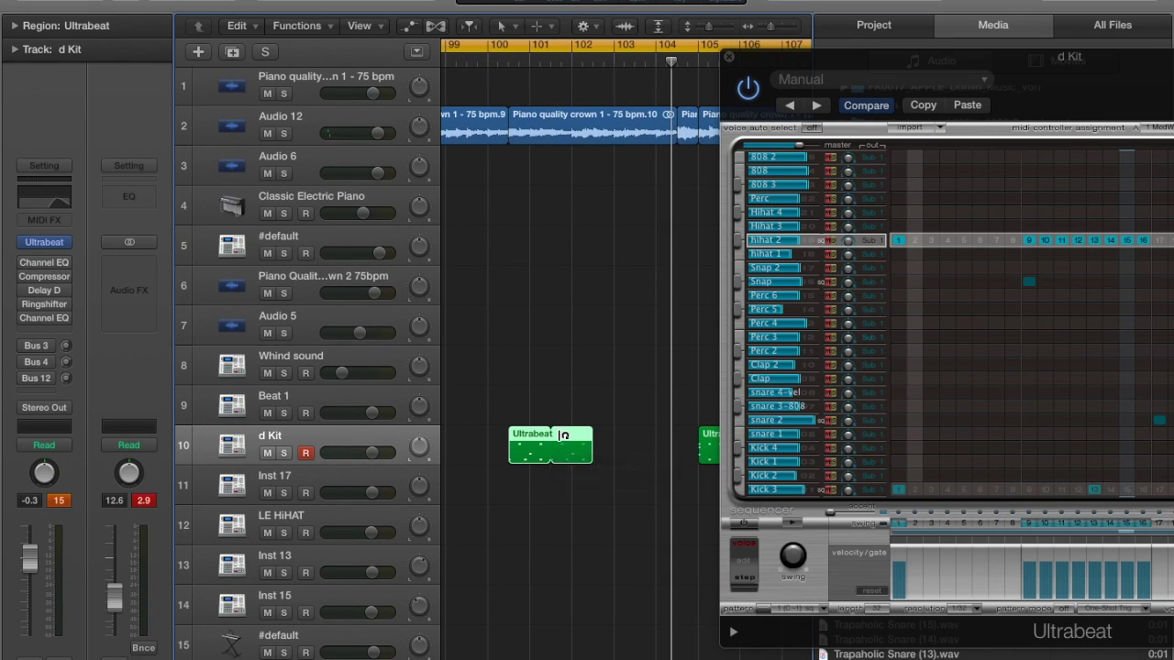
key(Delete)
- Play the arrangement back and zoom out to view bars 93 to 121
key(space)
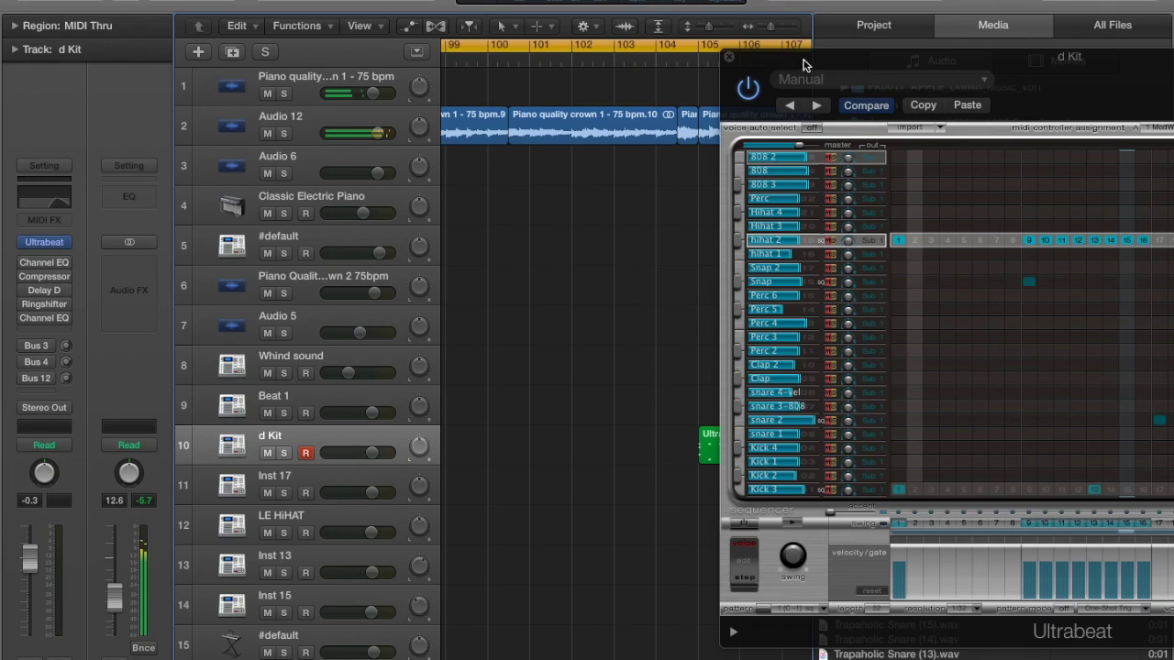
drag(803, 64, 1012, 68)
scroll(575, 524, down, 5)
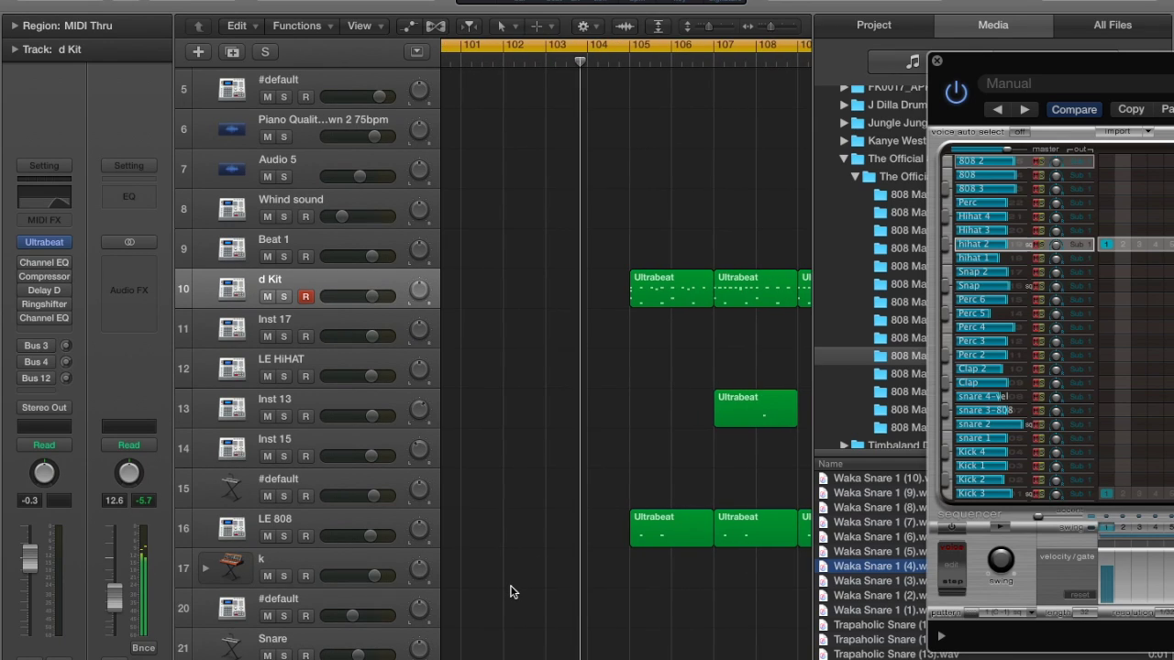
key(super+Left)
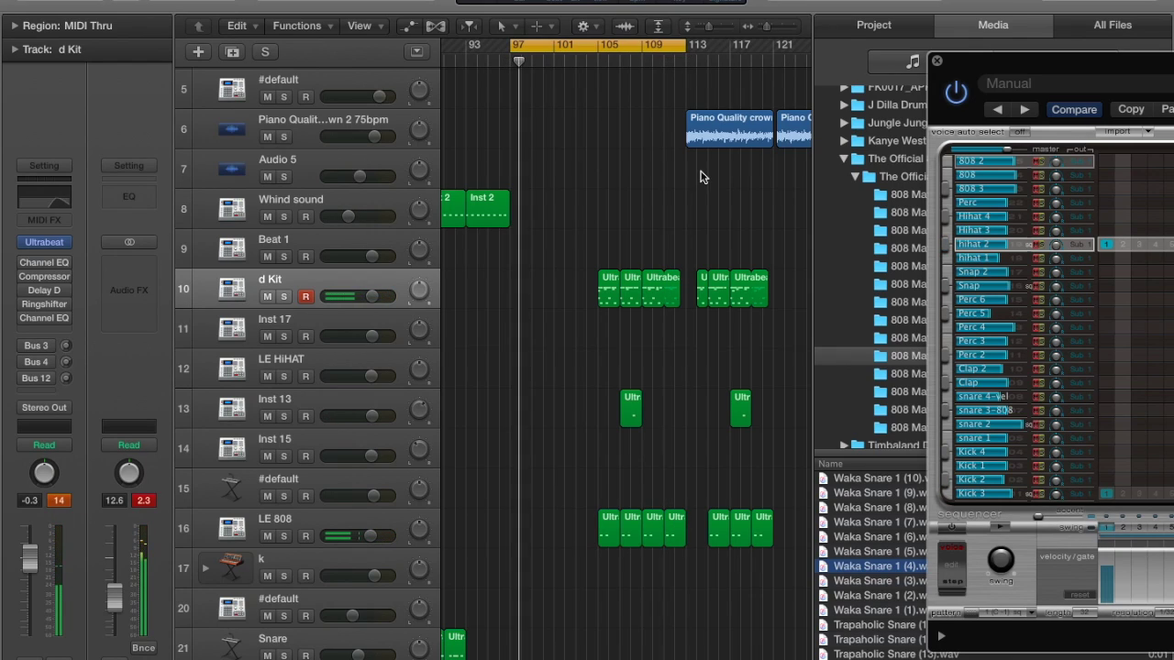
- Extend the cycle range to bar 121, restart playback near bar 109, and recentre the Ultrabeat window
drag(683, 50, 777, 66)
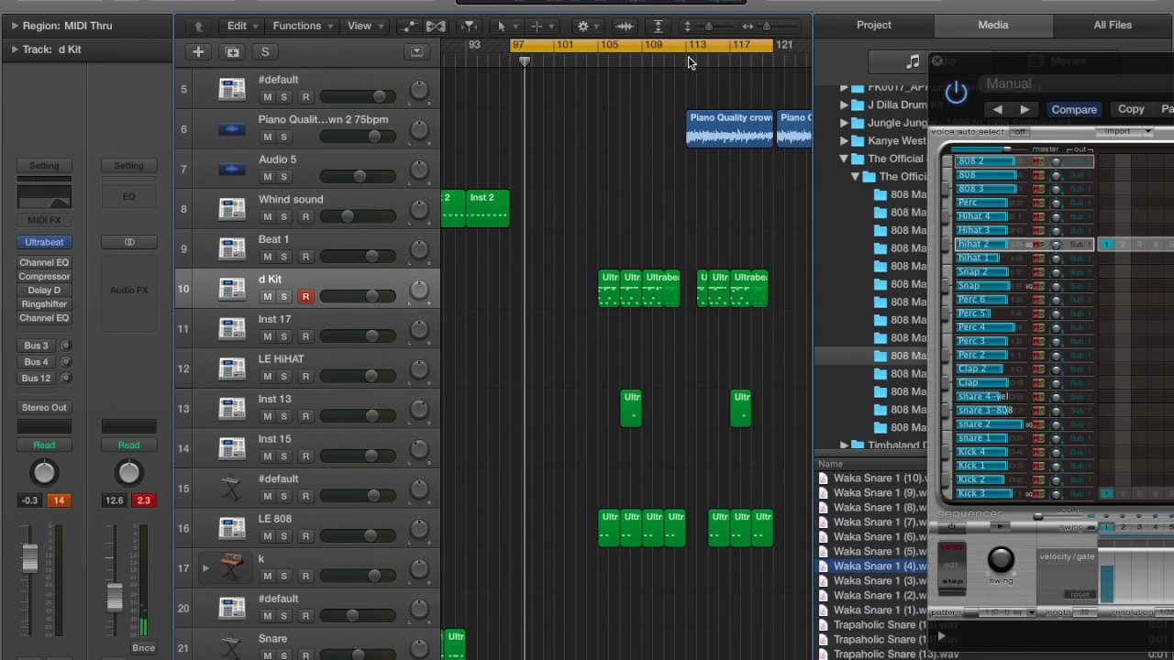
click(665, 61)
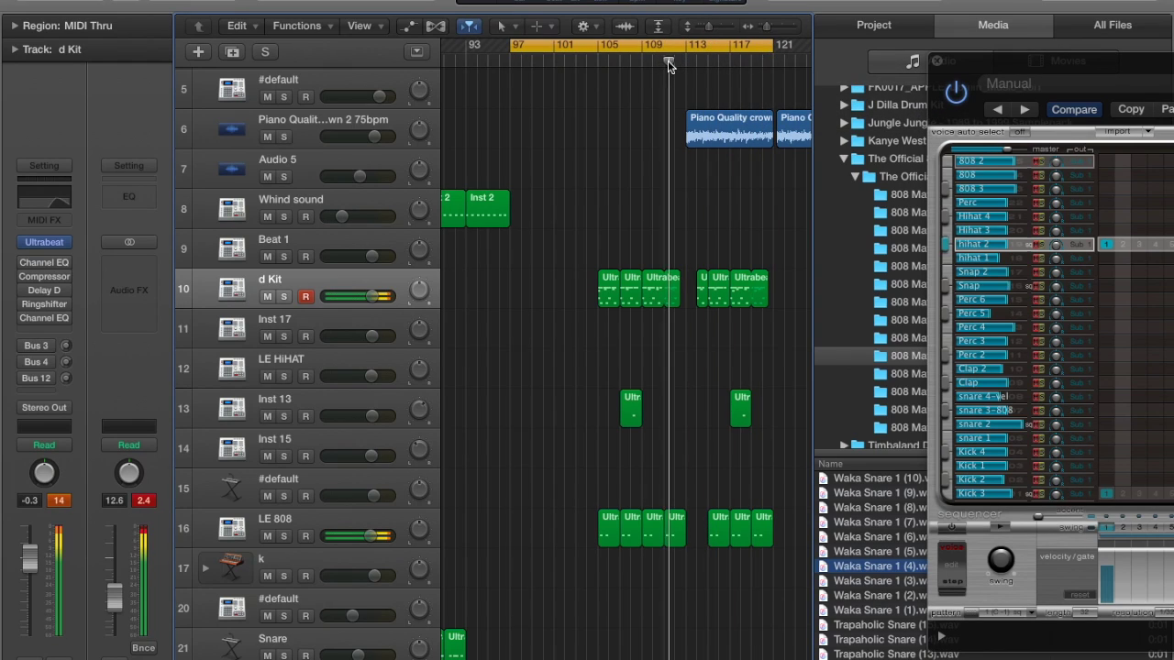
scroll(764, 227, up, 1)
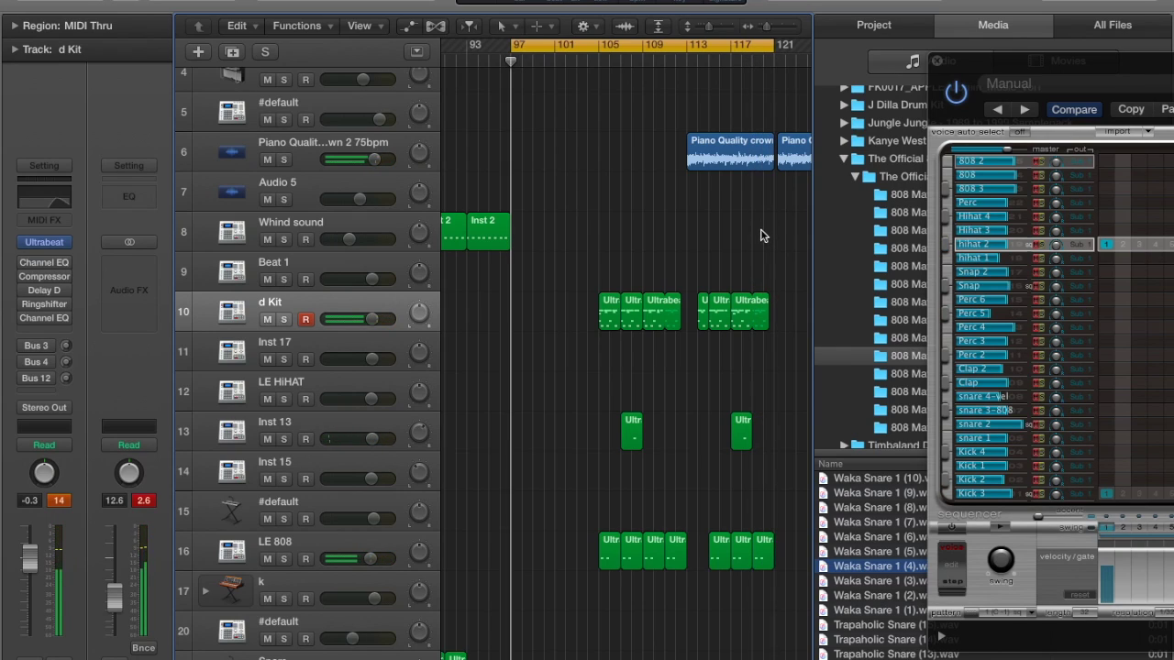
drag(1044, 69, 486, 65)
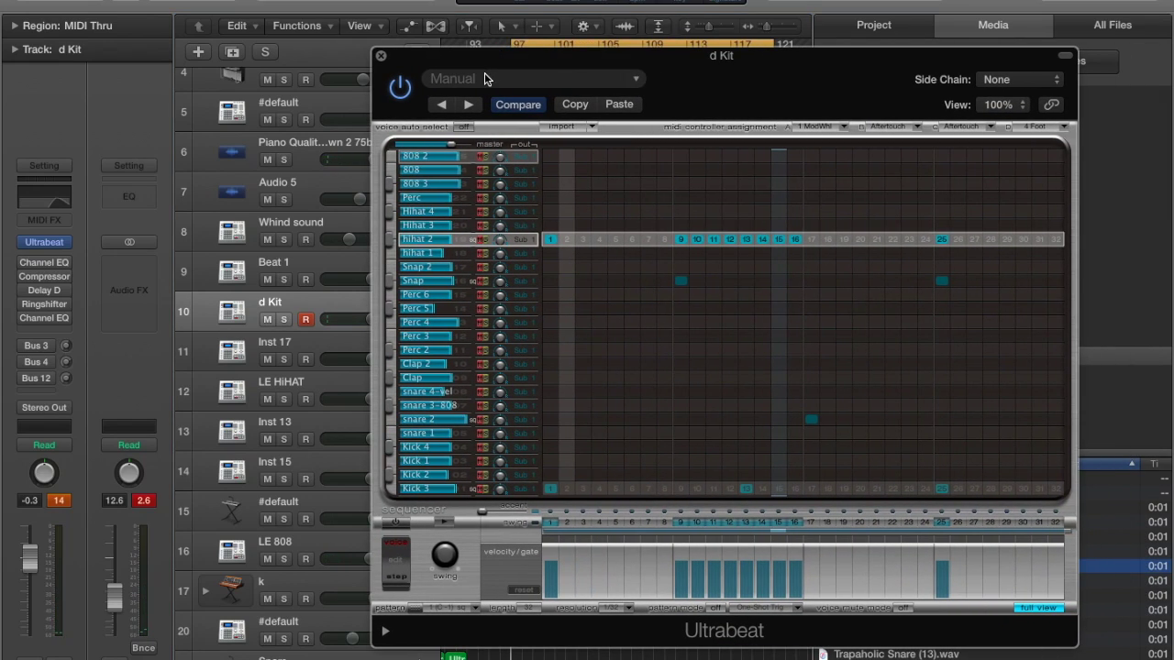
- Switch Ultrabeat from the step grid back to its synth panel and close the plugin window
click(1054, 610)
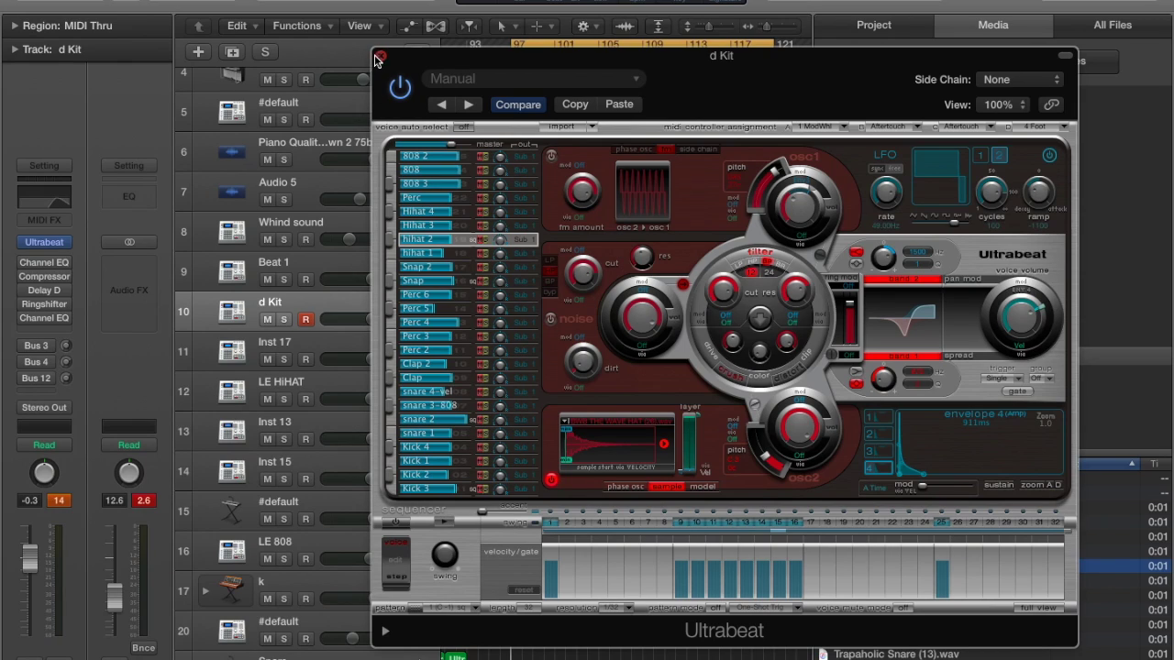
key(super+w)
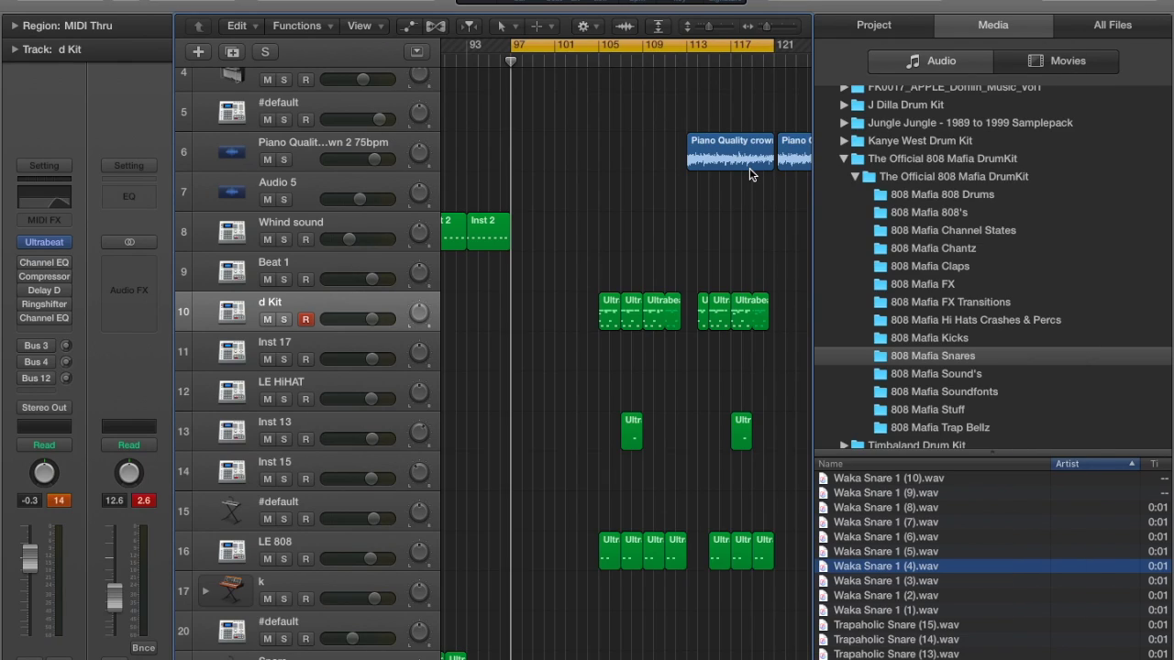
- Hide the Media browser, zoom out to the whole arrangement from bar 1, and play it
click(1142, 4)
scroll(827, 393, up, 5)
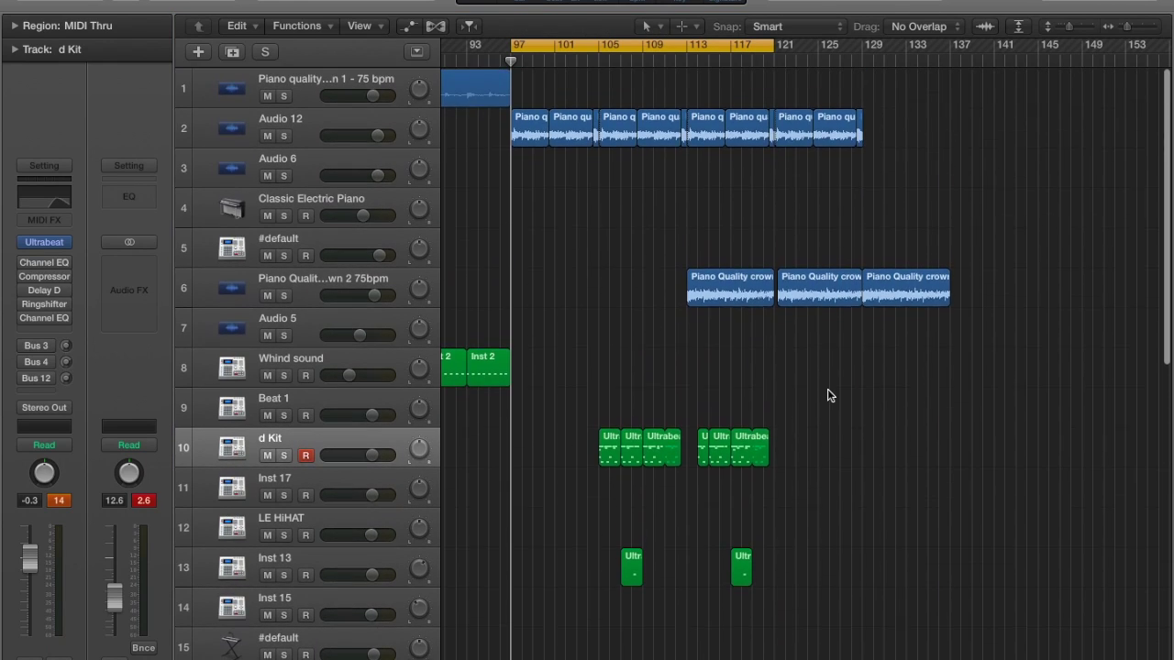
key(super+Left)
key(super+Left)
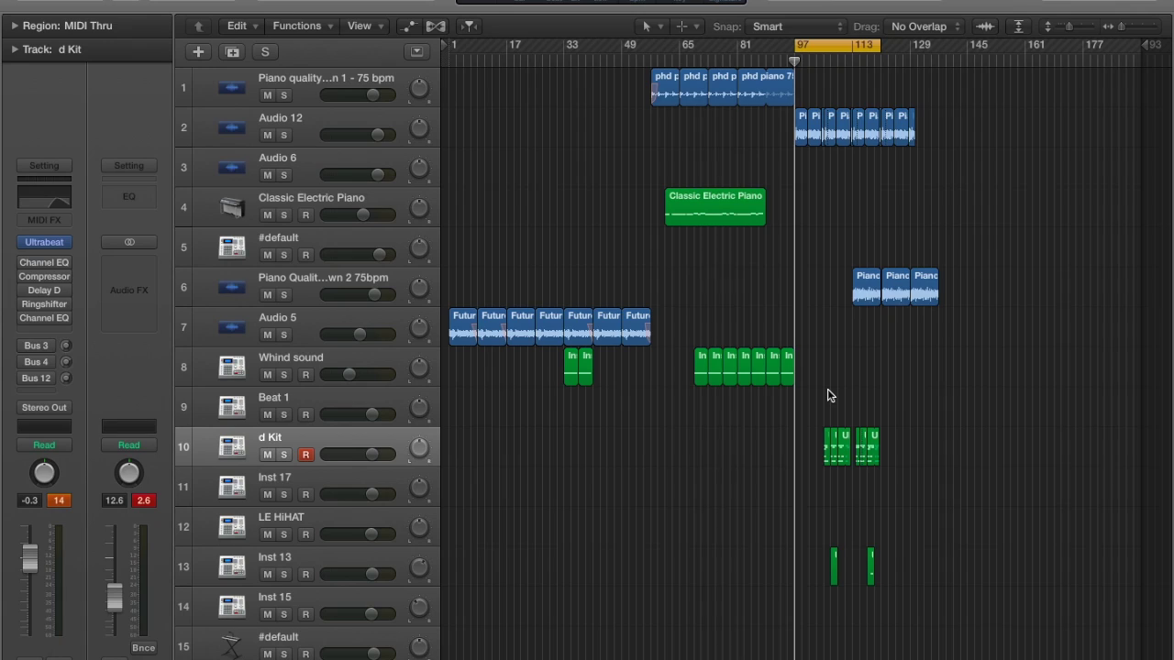
key(space)
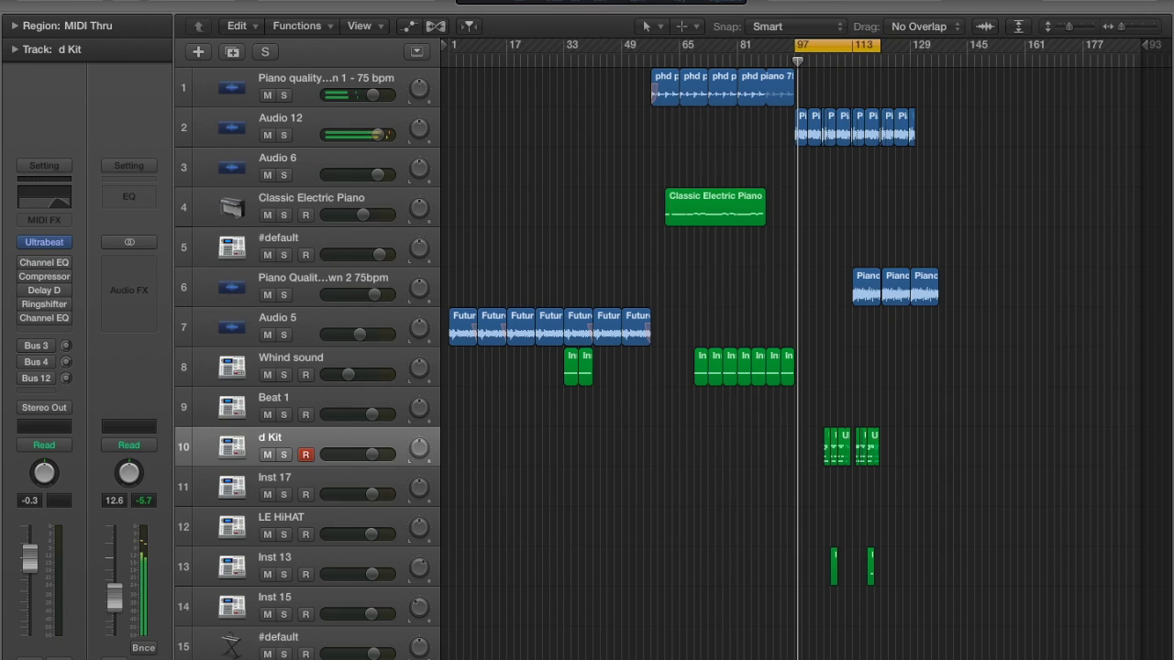